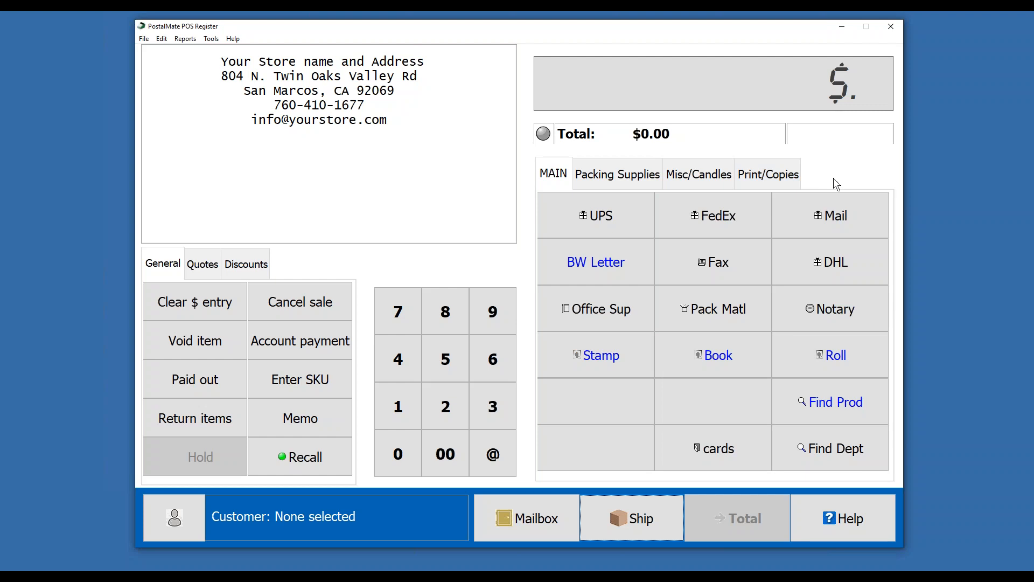
# Step: Look through the Packing Supplies, Misc/Candles and Print/Copies register button pages and return to the MAIN page
pyautogui.click(697, 175)
pyautogui.click(634, 174)
pyautogui.click(703, 174)
pyautogui.click(767, 175)
pyautogui.click(693, 177)
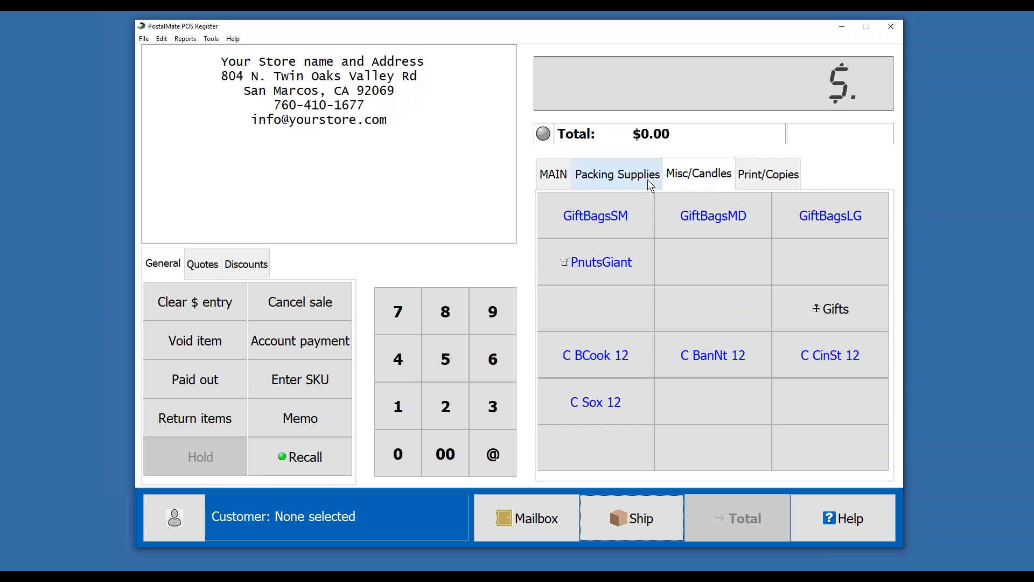
pyautogui.click(619, 174)
pyautogui.click(553, 173)
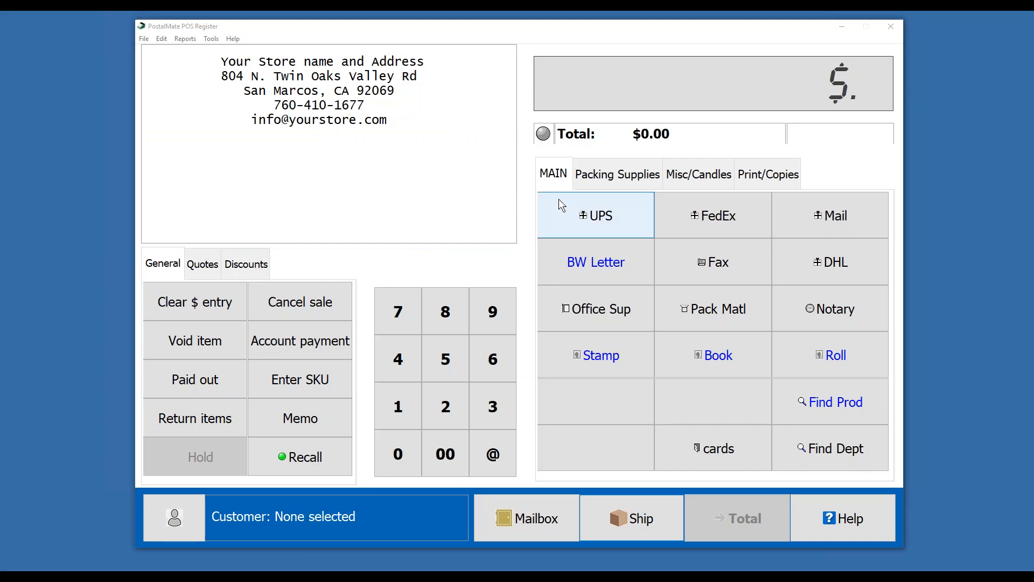
pyautogui.click(596, 181)
pyautogui.click(684, 177)
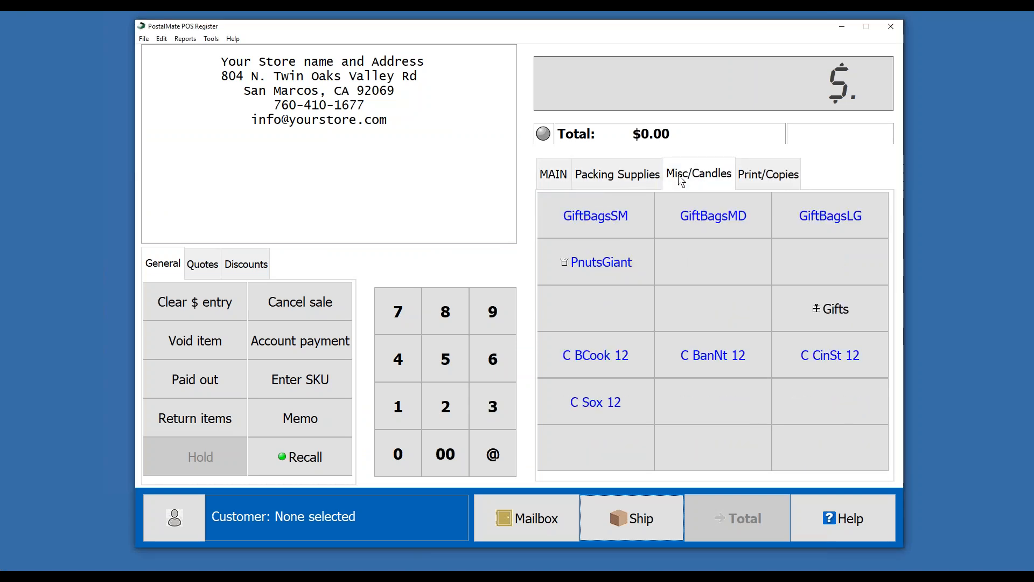
pyautogui.click(645, 181)
pyautogui.click(553, 175)
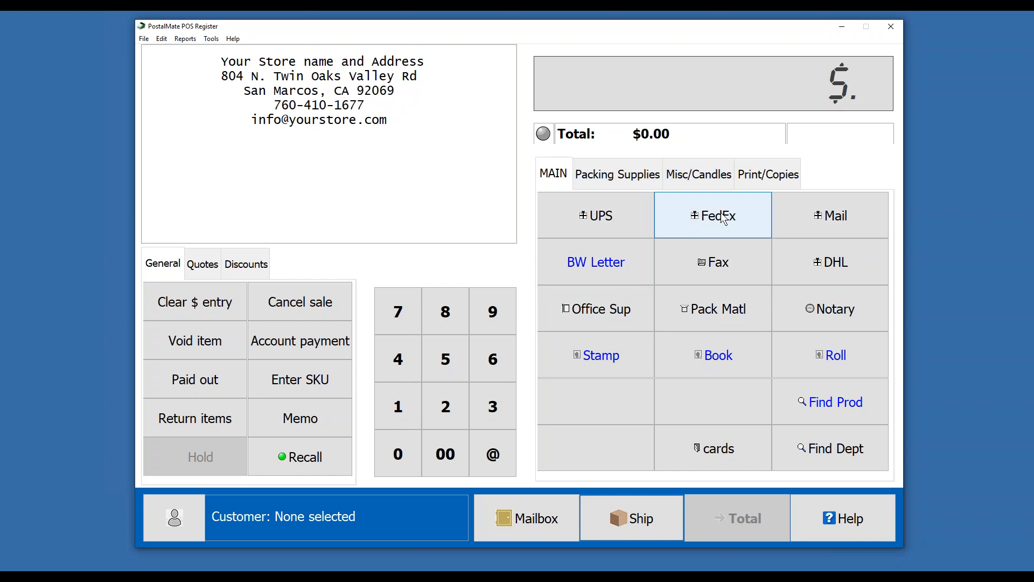
pyautogui.click(769, 174)
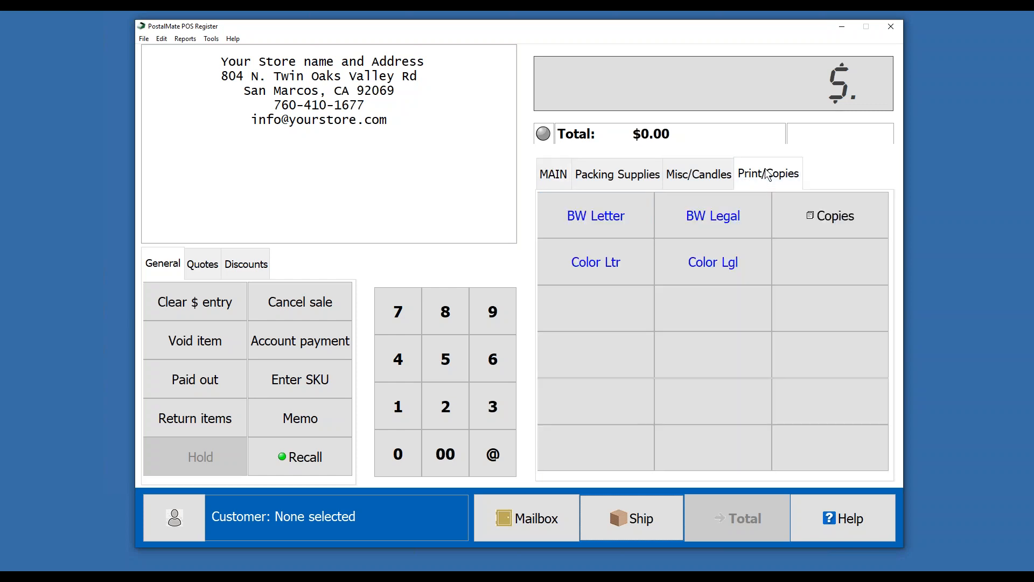
pyautogui.click(545, 178)
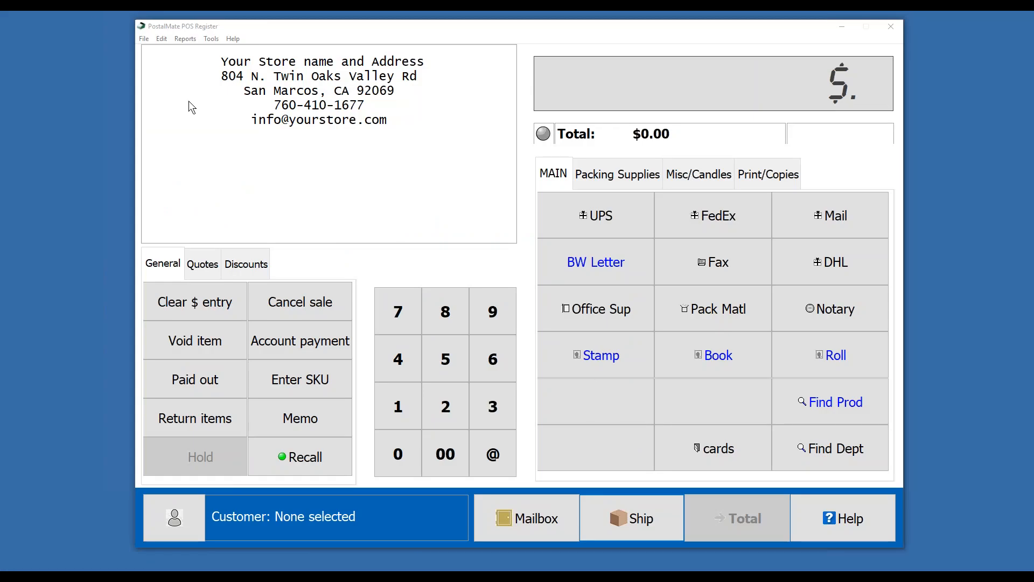
# Step: Examine the Copies department's general settings and its pricing and wholesale cost options, and close the department records without saving
pyautogui.click(162, 40)
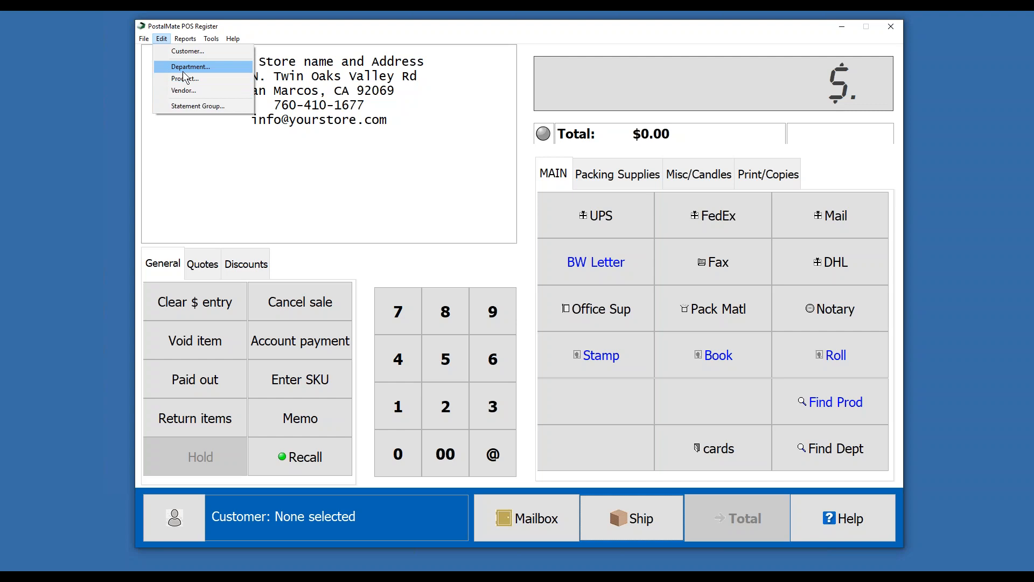
pyautogui.click(183, 66)
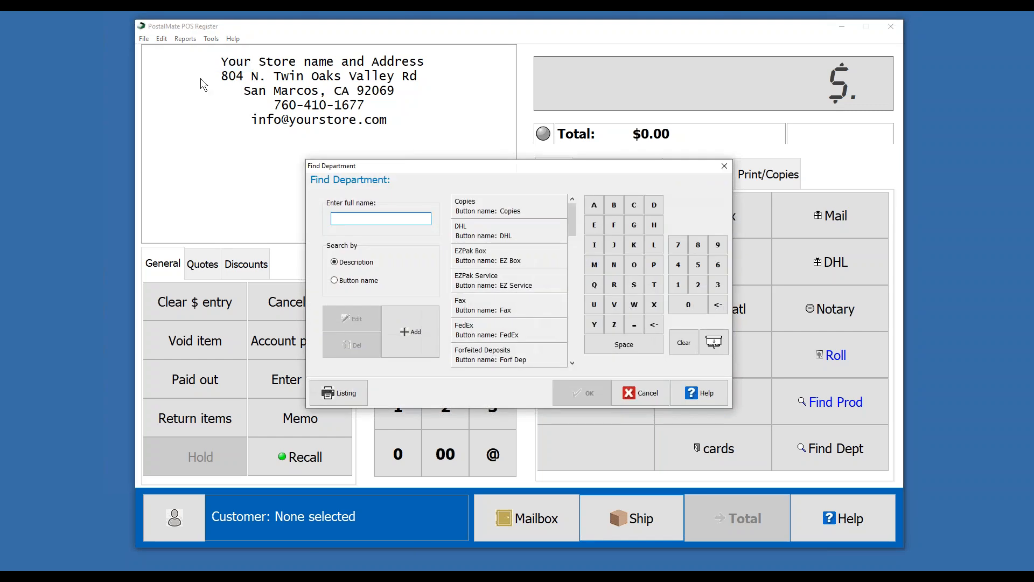
pyautogui.click(488, 210)
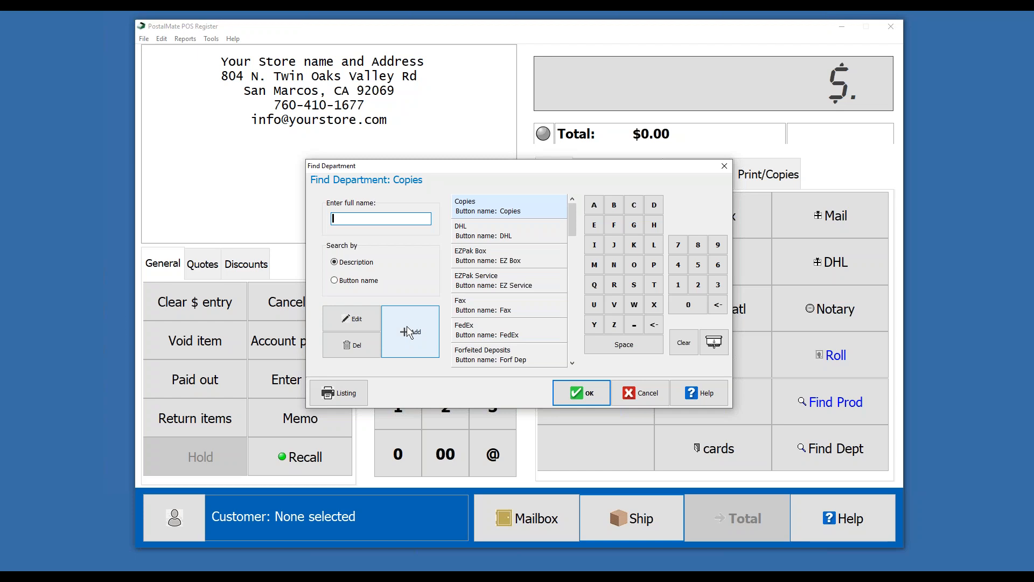
pyautogui.click(357, 320)
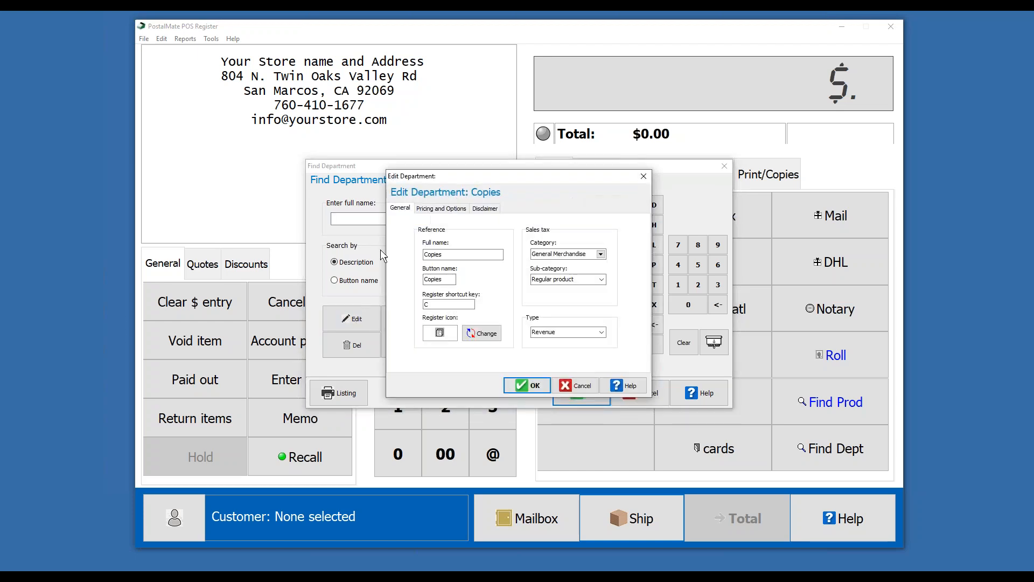
pyautogui.click(437, 209)
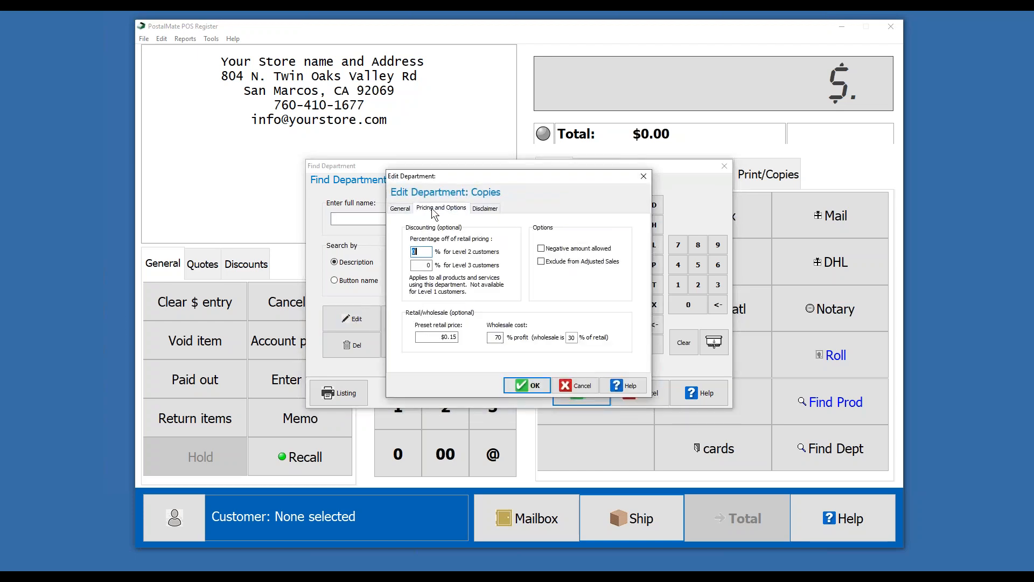
pyautogui.click(494, 338)
pyautogui.write('70')
pyautogui.click(564, 383)
pyautogui.click(631, 390)
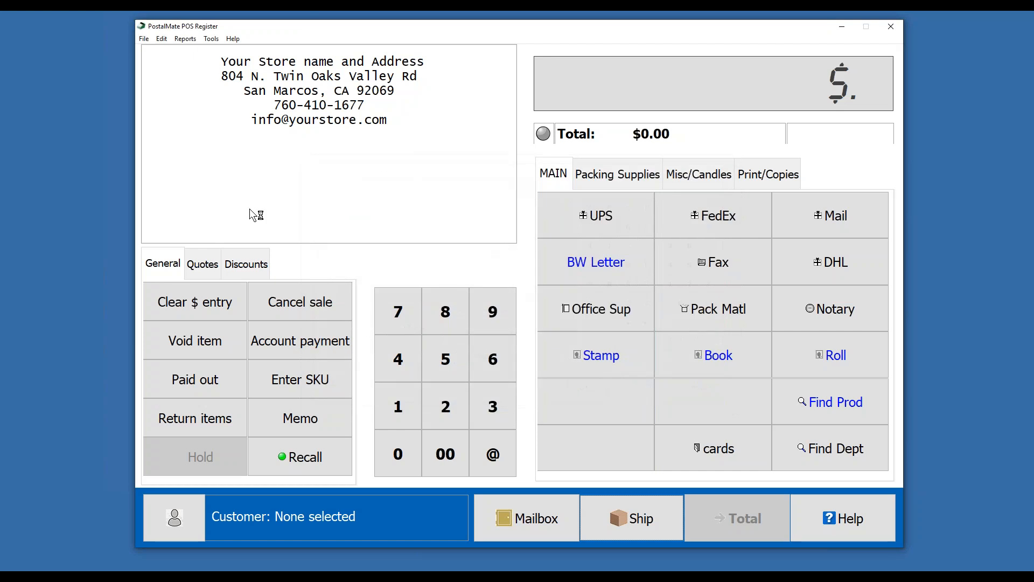
# Step: Browse the product list from the boxes through the candles and copies to the manilla envelopes
pyautogui.click(162, 38)
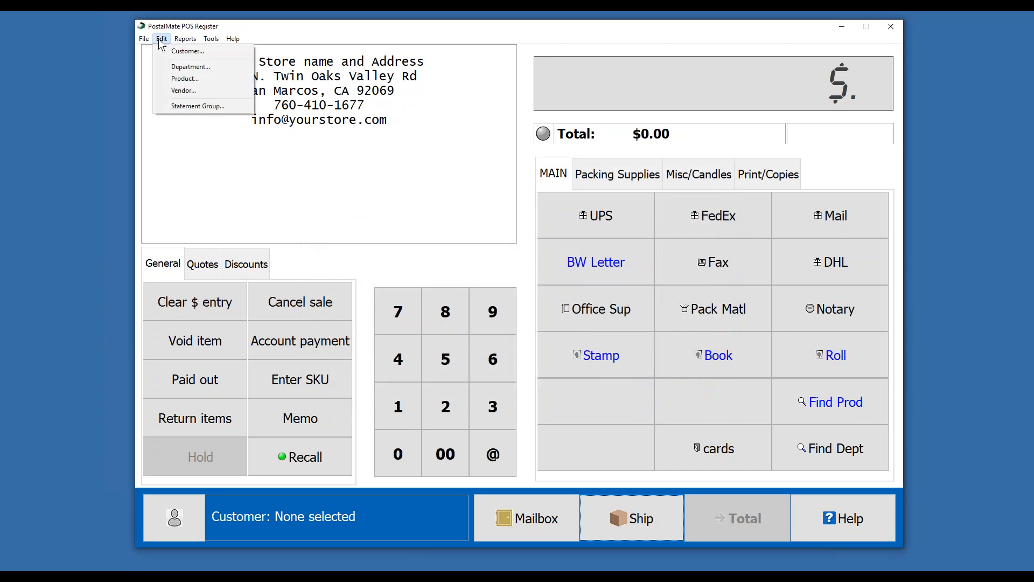
pyautogui.click(183, 78)
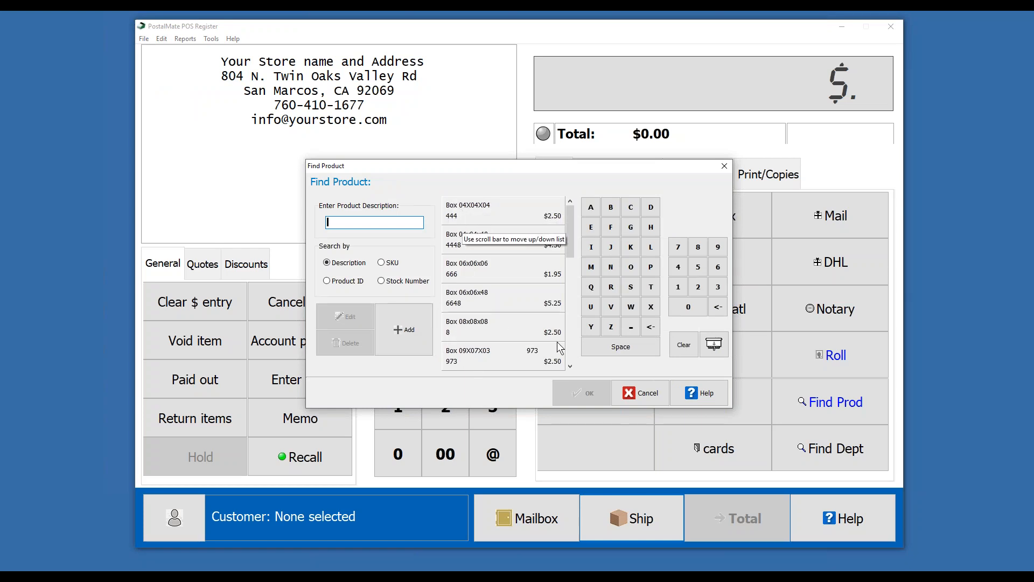
pyautogui.click(569, 352)
pyautogui.click(568, 352)
pyautogui.click(568, 352)
pyautogui.click(569, 352)
pyautogui.click(569, 352)
pyautogui.click(569, 352)
pyautogui.click(569, 352)
pyautogui.click(568, 352)
pyautogui.click(568, 353)
pyautogui.click(569, 352)
pyautogui.click(569, 352)
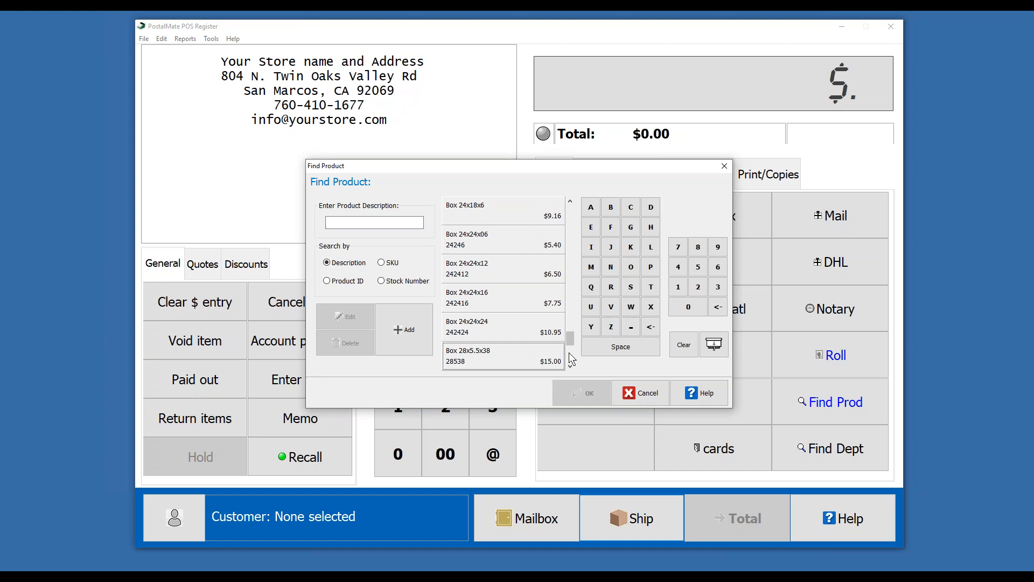
pyautogui.click(569, 356)
pyautogui.click(569, 357)
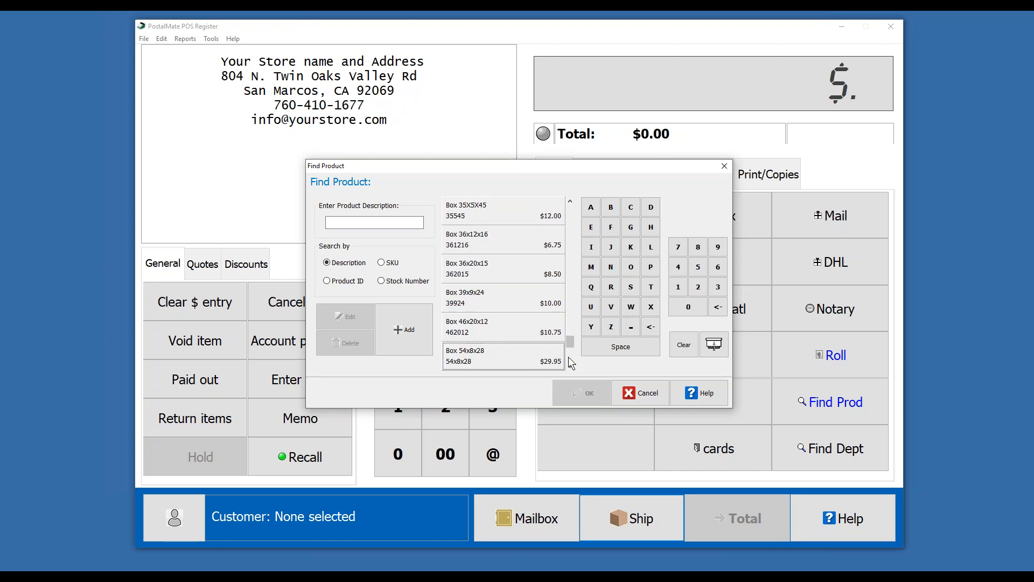
pyautogui.click(568, 357)
pyautogui.click(568, 357)
pyautogui.click(568, 357)
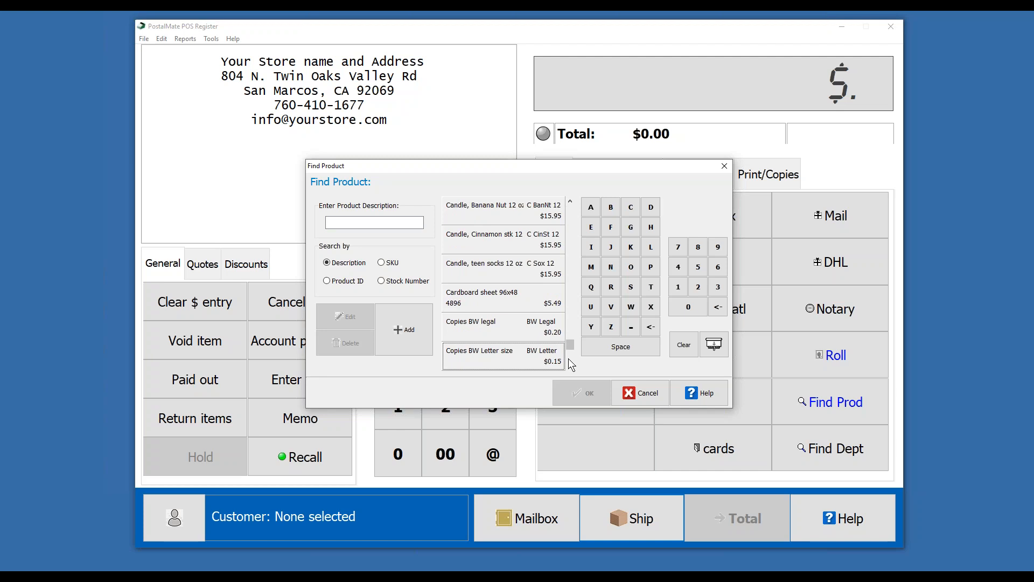
pyautogui.click(568, 359)
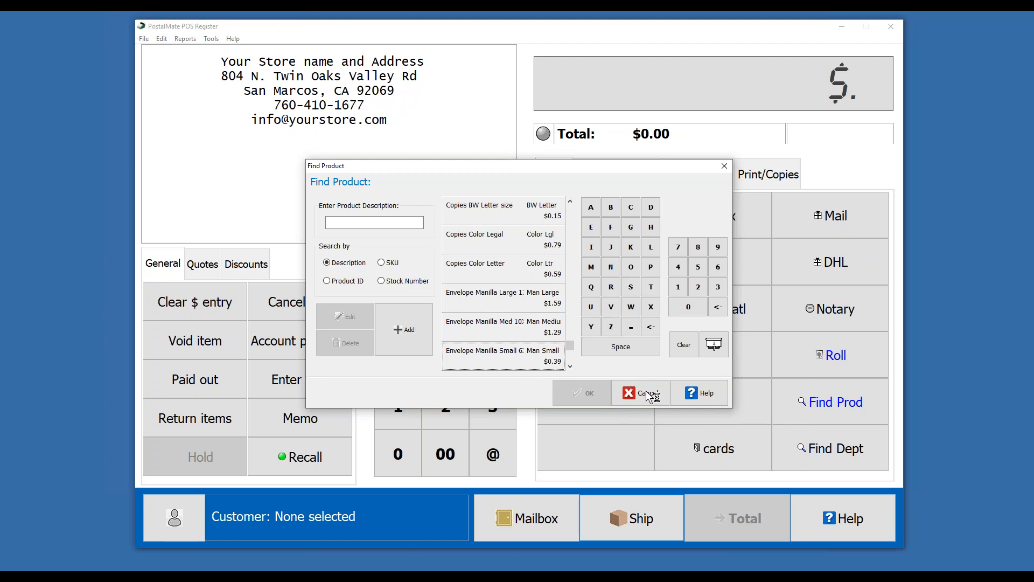
# Step: Examine the general details of the Envelope Manilla Large 12x15 product, and close the product records without saving
pyautogui.click(492, 295)
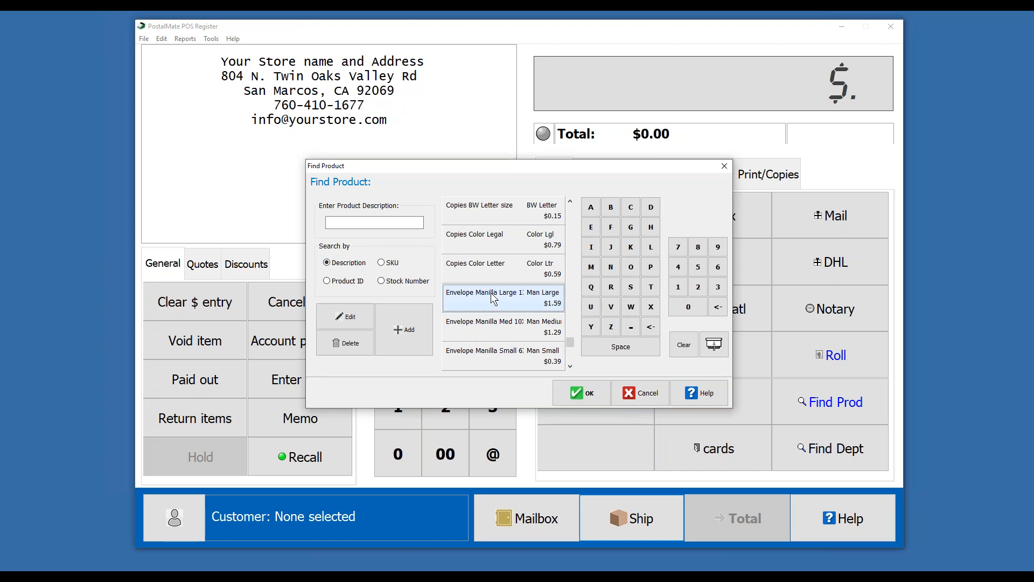
pyautogui.click(334, 318)
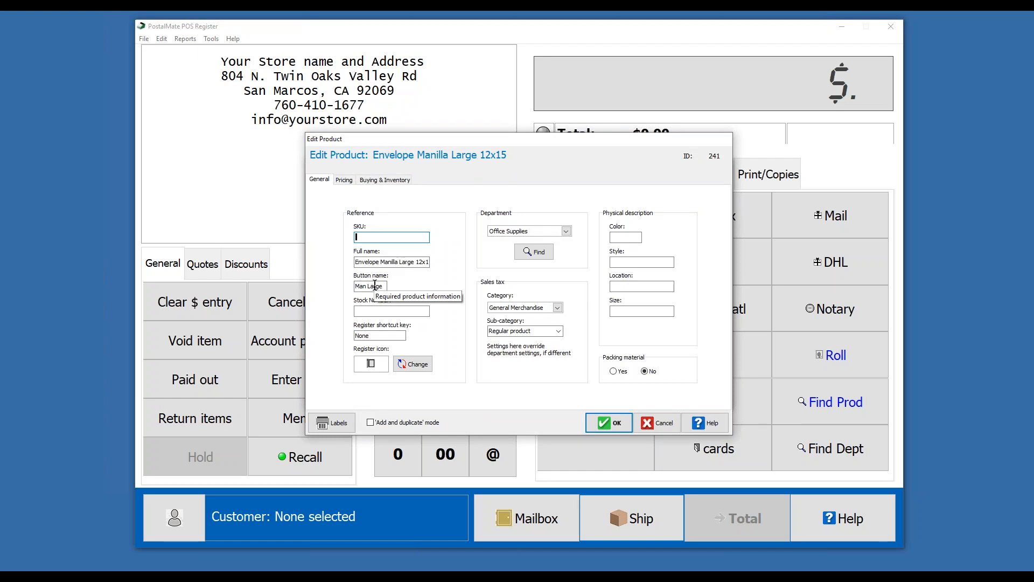
pyautogui.click(648, 418)
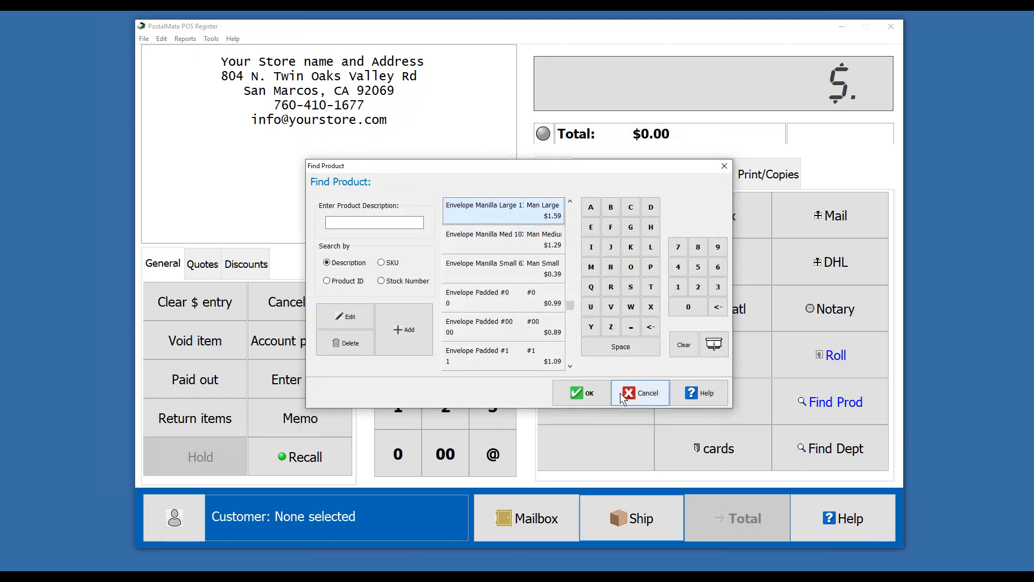
pyautogui.click(619, 392)
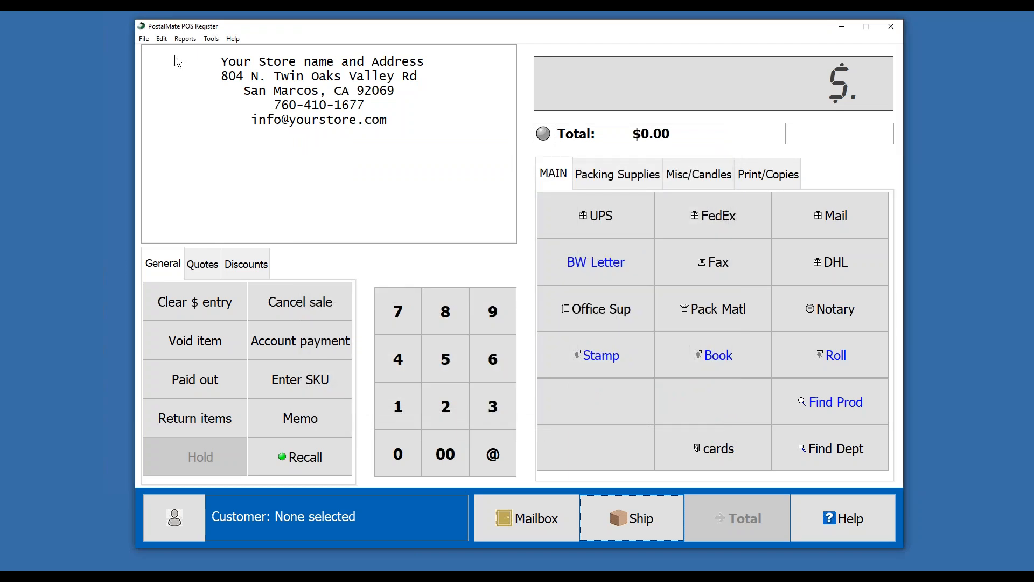
# Step: Examine the contact record of the vendor A.C.E. Packaging and close the vendor list
pyautogui.click(161, 39)
pyautogui.click(177, 90)
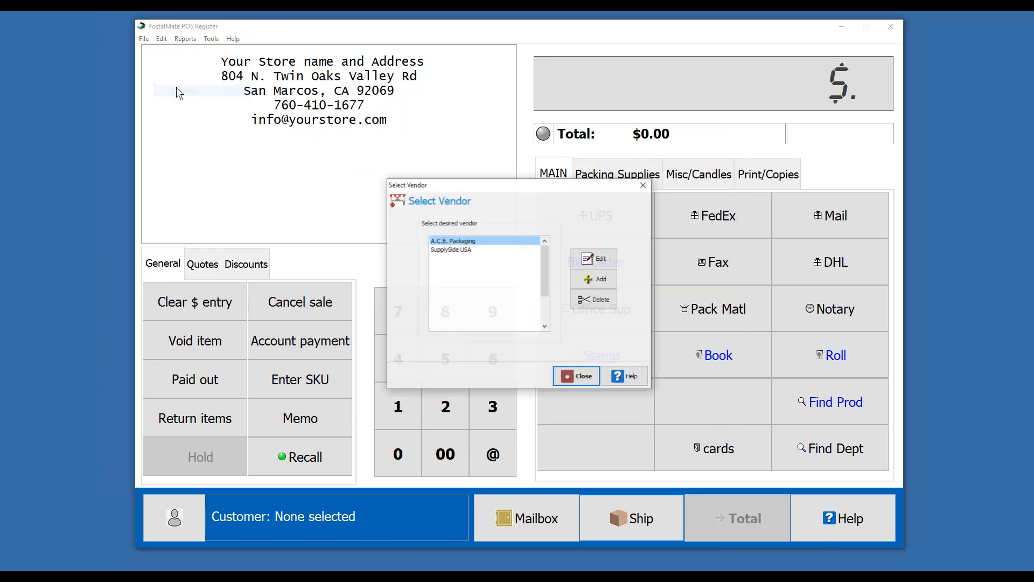
pyautogui.click(447, 250)
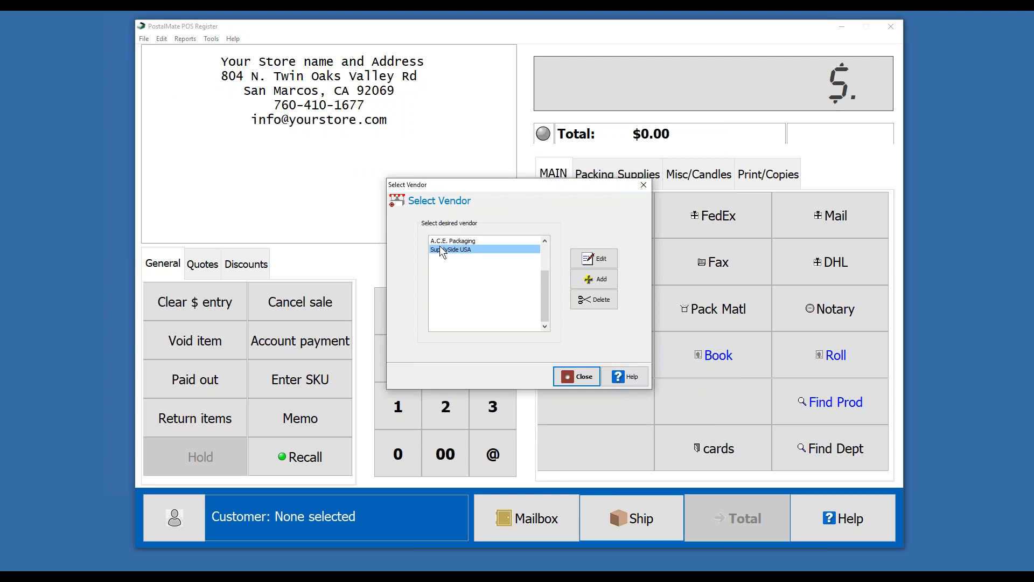
pyautogui.click(444, 242)
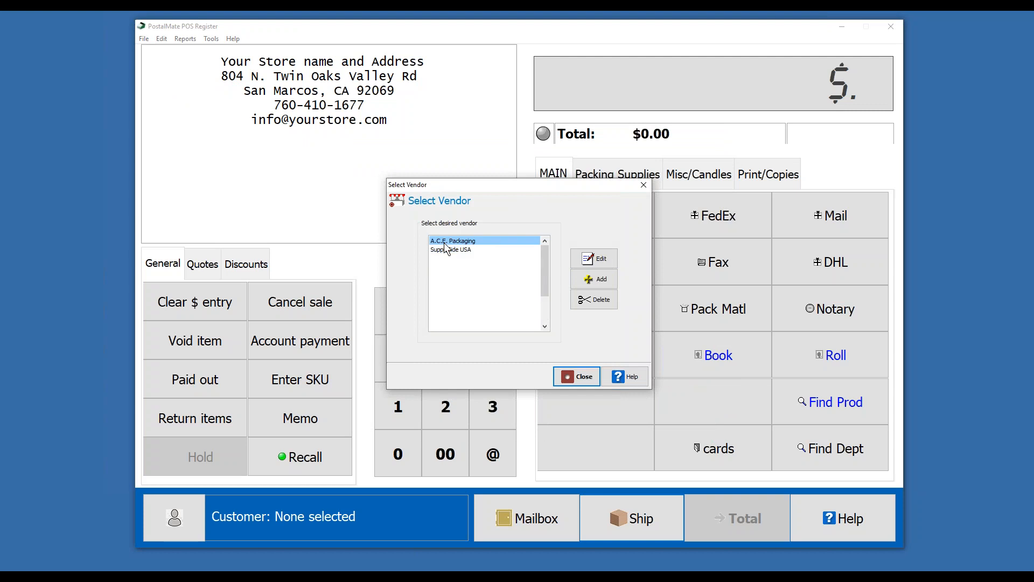
pyautogui.click(588, 258)
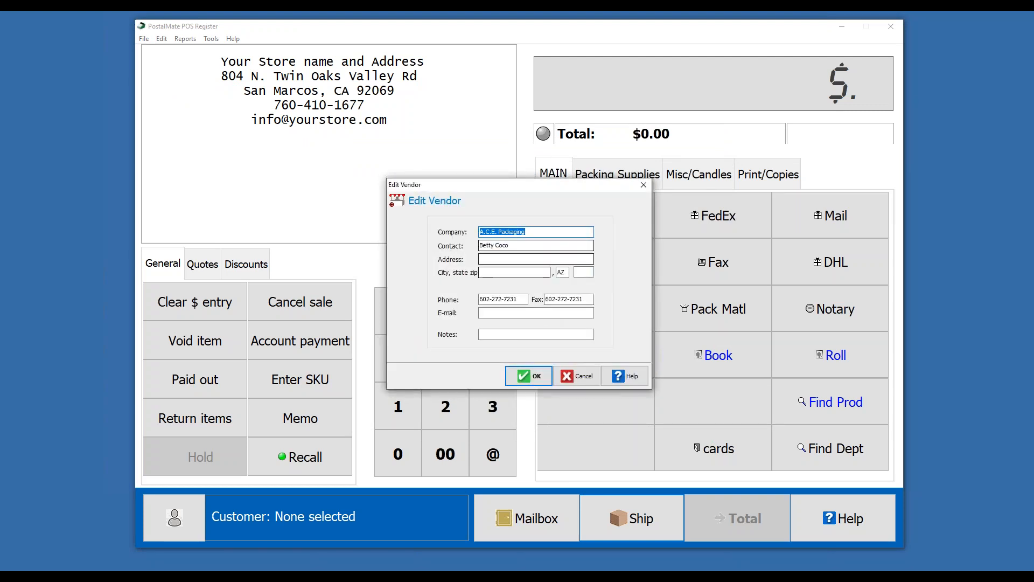
pyautogui.click(530, 376)
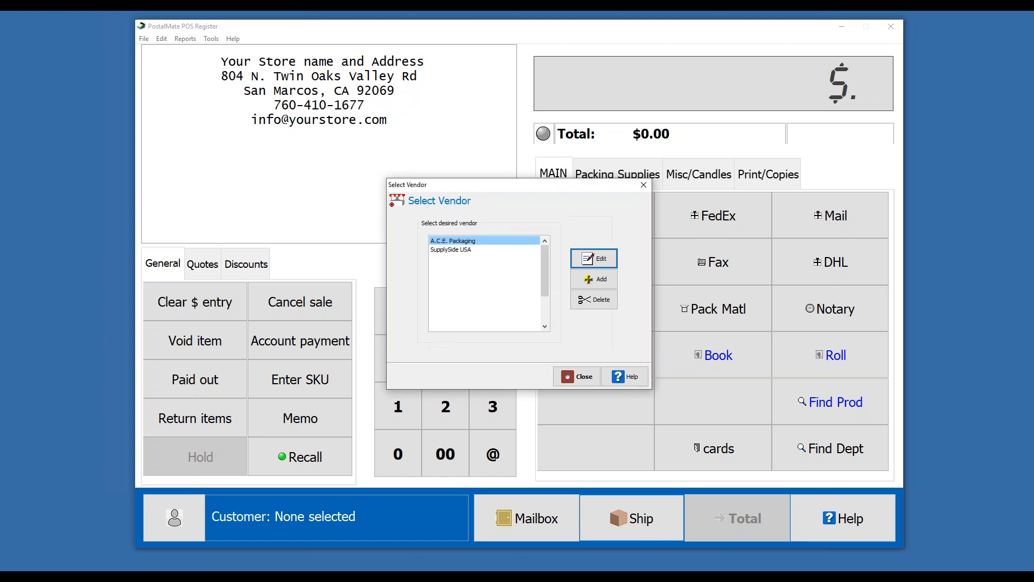
pyautogui.click(567, 377)
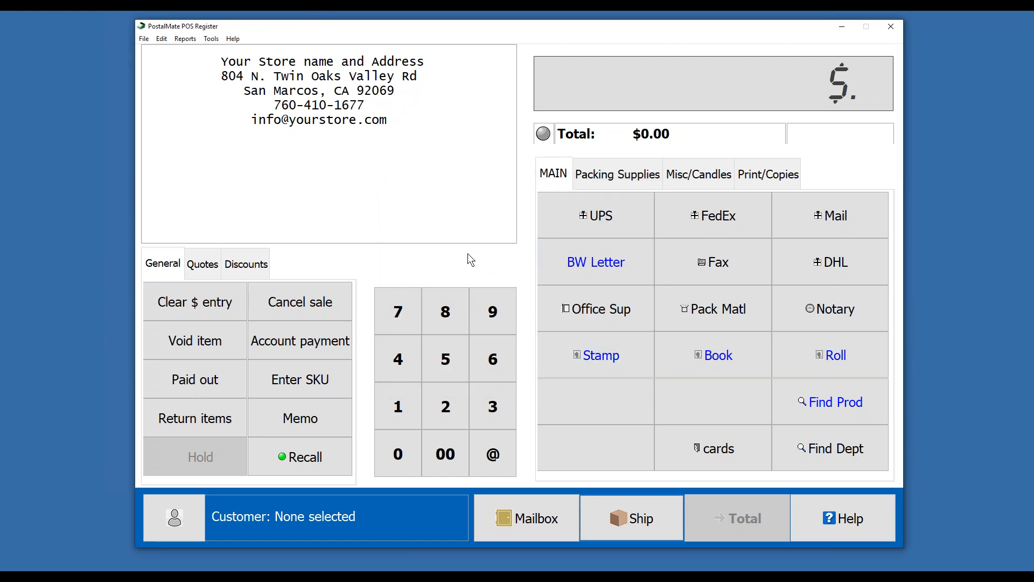
# Step: Review the Box 04X04X04 product's buying and inventory, pricing and general details, and close the product records without saving
pyautogui.click(162, 39)
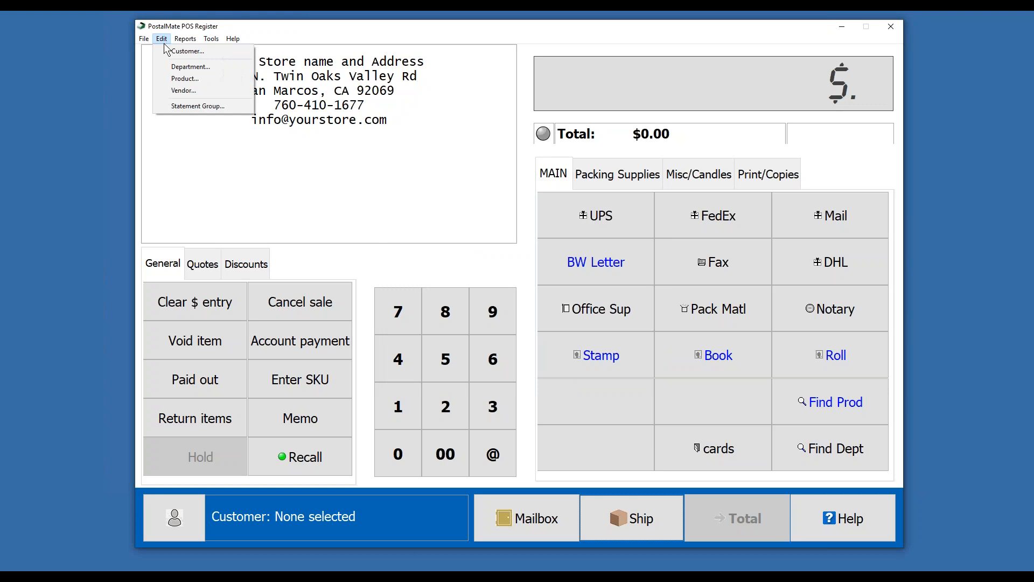
pyautogui.click(175, 79)
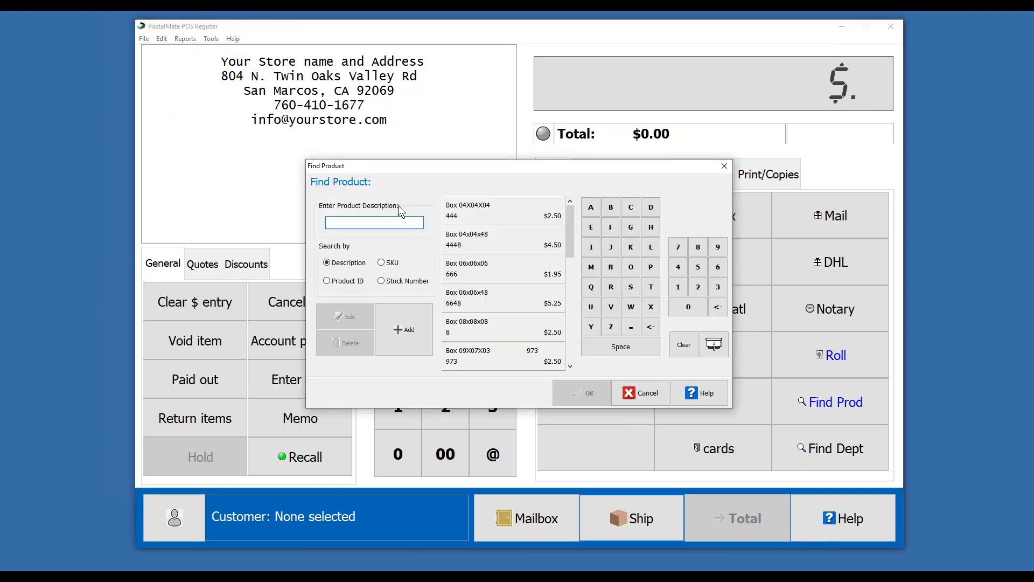
pyautogui.click(467, 212)
pyautogui.click(347, 317)
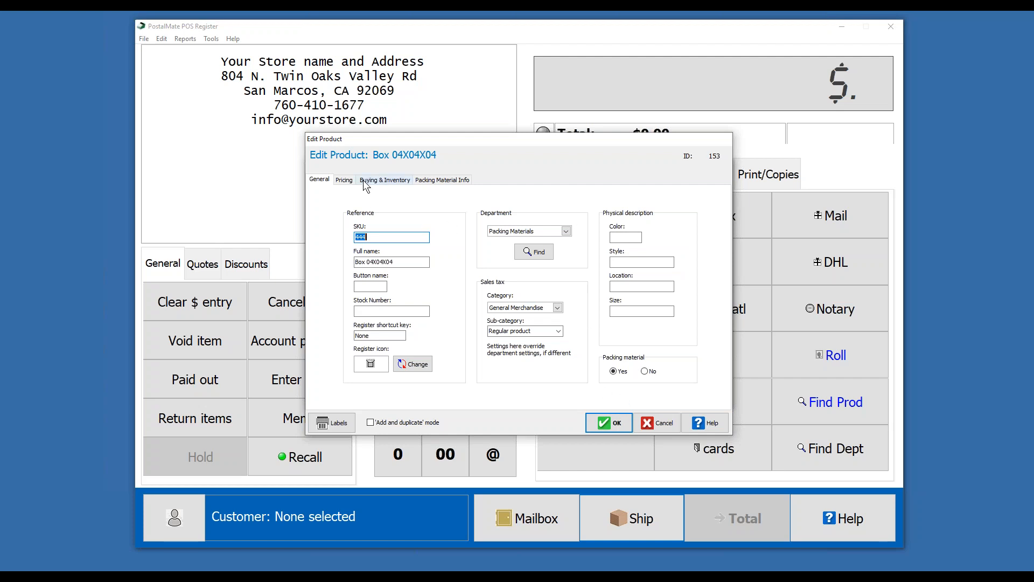
pyautogui.click(389, 180)
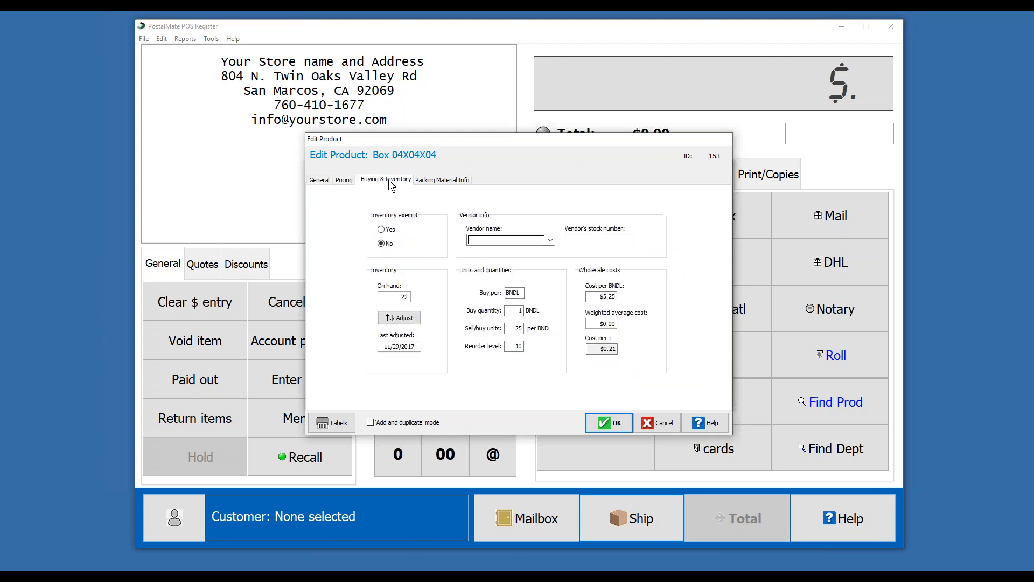
pyautogui.click(344, 180)
pyautogui.click(319, 180)
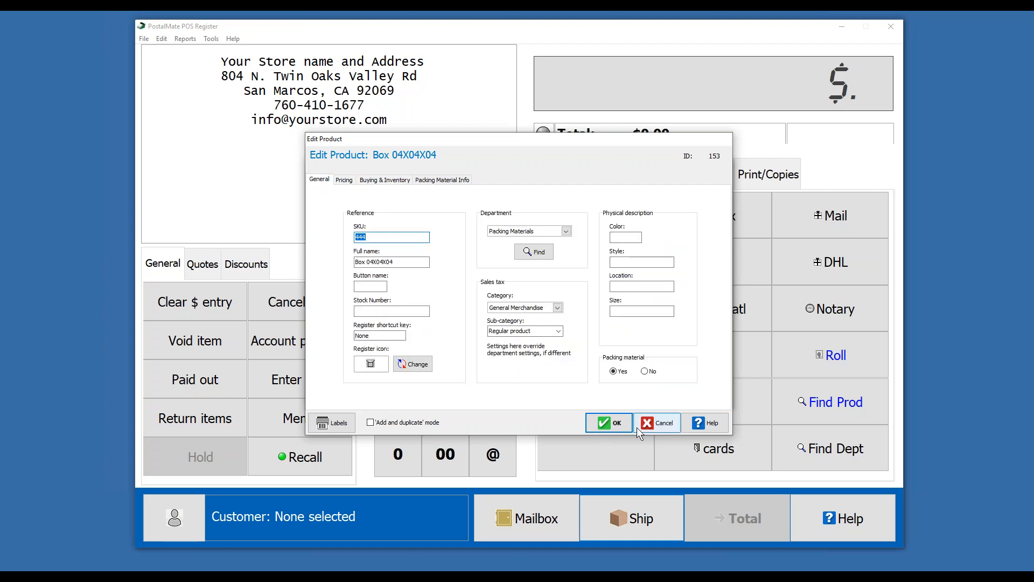
pyautogui.click(656, 424)
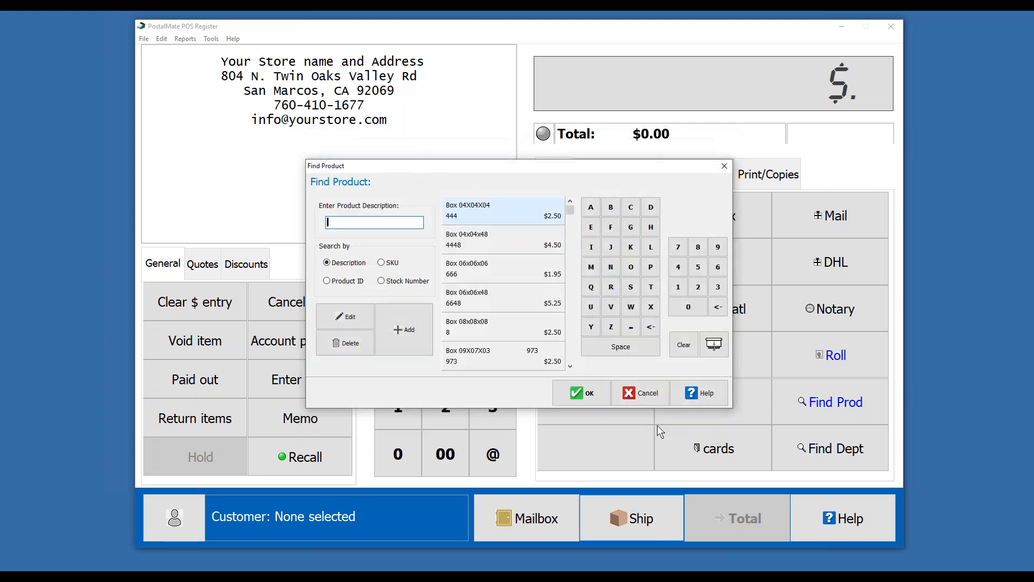
pyautogui.click(649, 396)
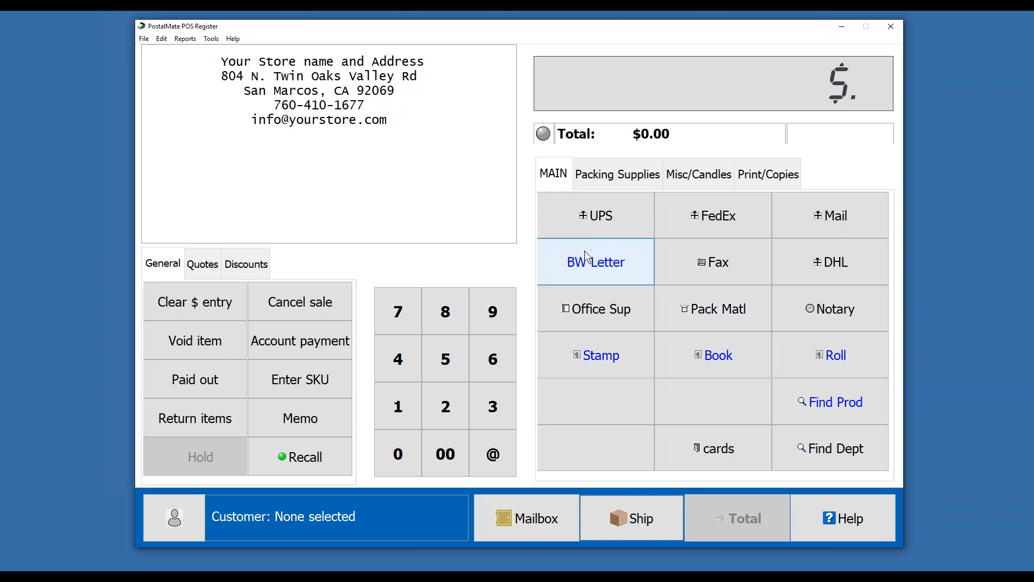
pyautogui.click(692, 177)
pyautogui.click(549, 173)
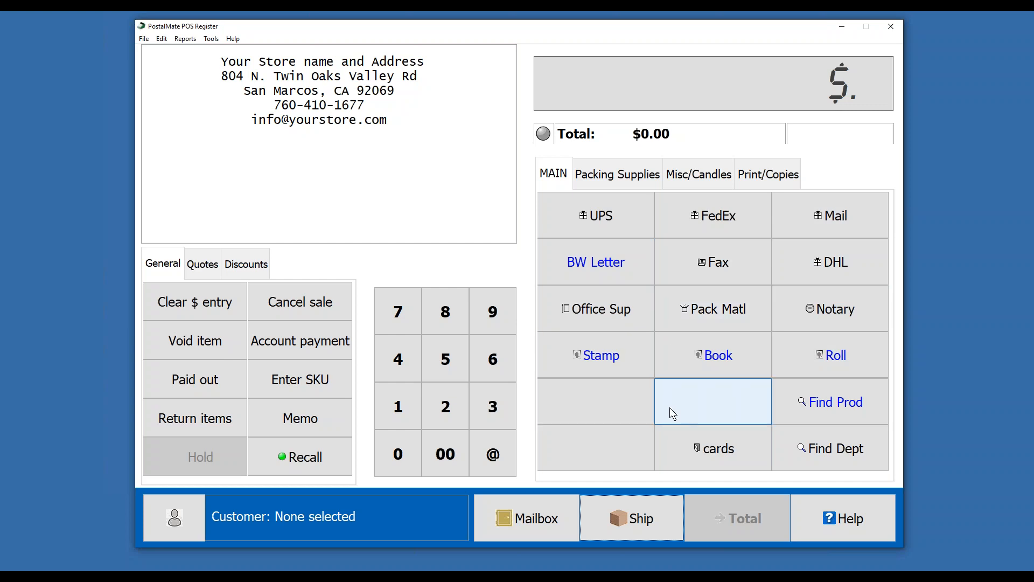
# Step: In the register settings, assign the product Envelope Manilla Small 6X9 to the unused button below Stamp on the MAIN page
pyautogui.click(211, 40)
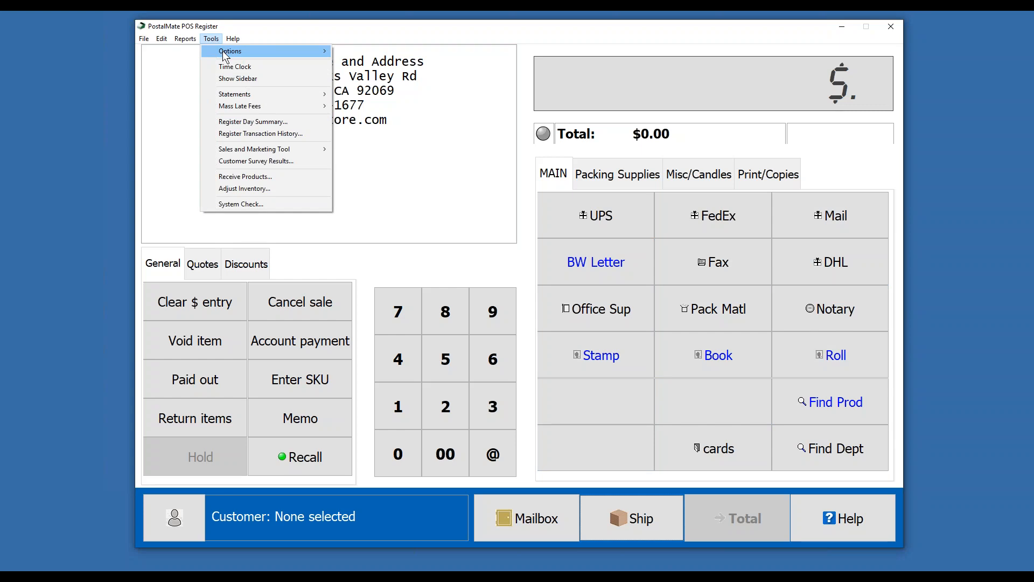
pyautogui.moveTo(221, 50)
pyautogui.click(357, 52)
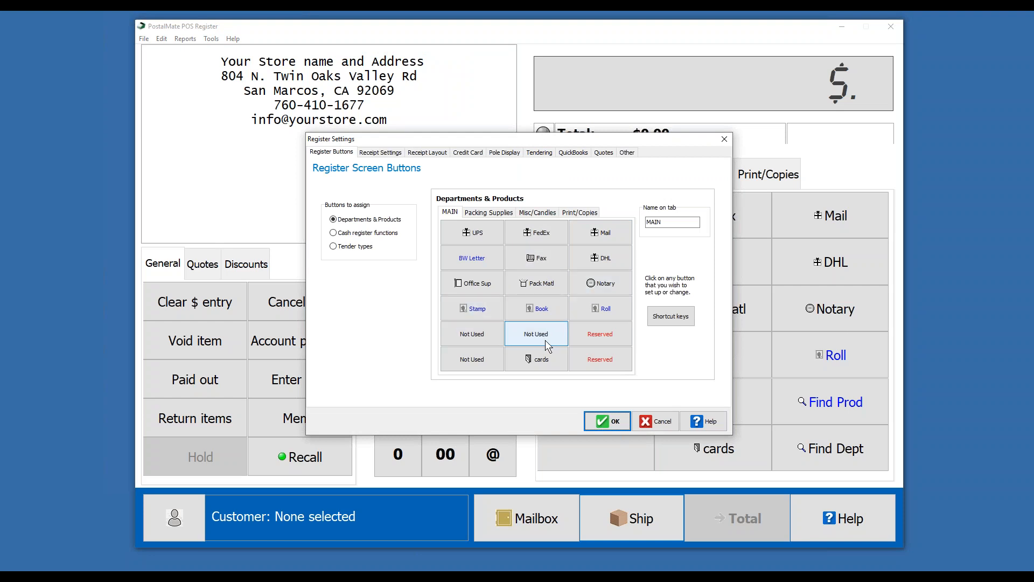
pyautogui.click(473, 332)
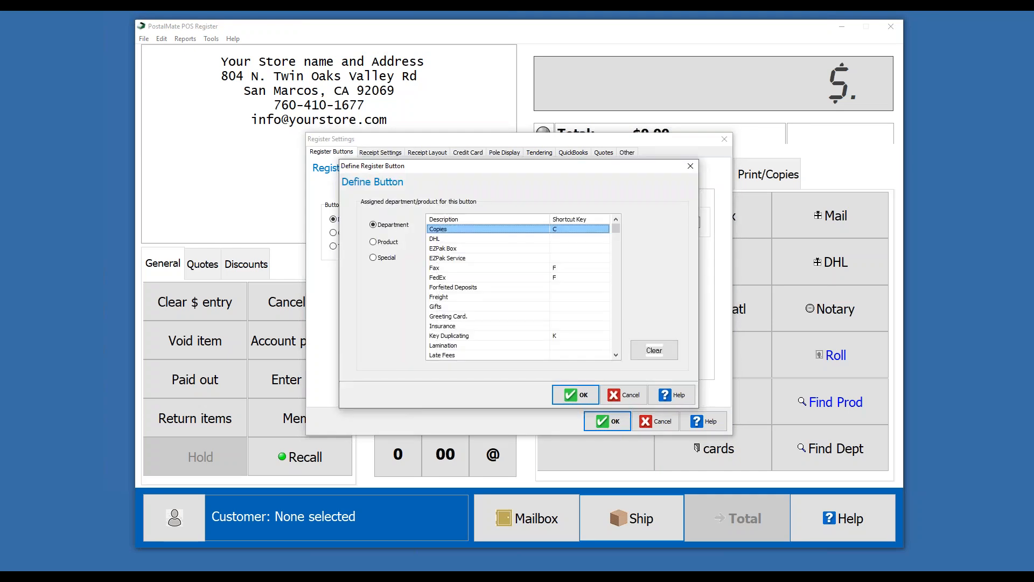
pyautogui.click(374, 242)
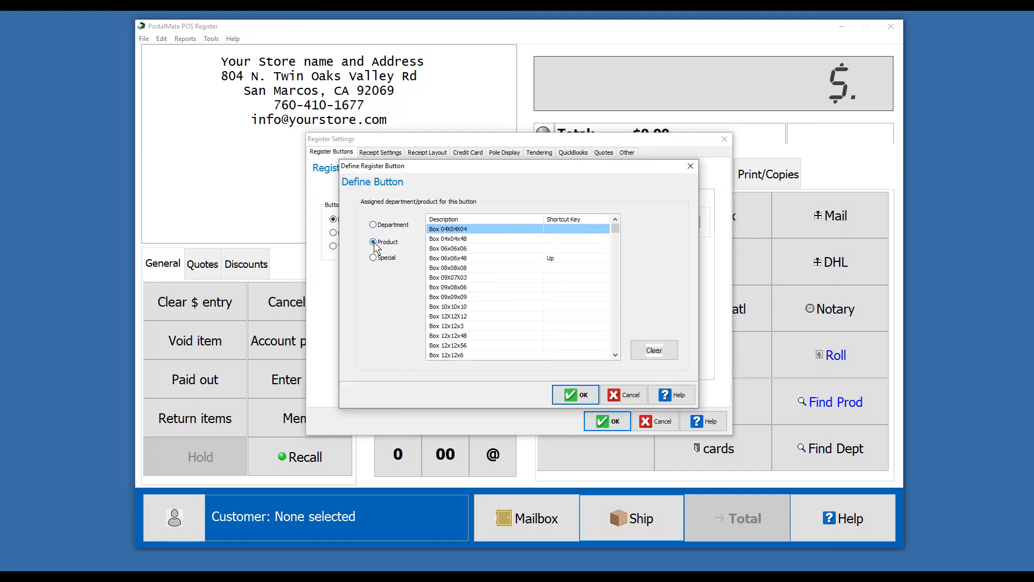
pyautogui.scroll(-10, 616, 330)
pyautogui.click(617, 330)
pyautogui.click(615, 335)
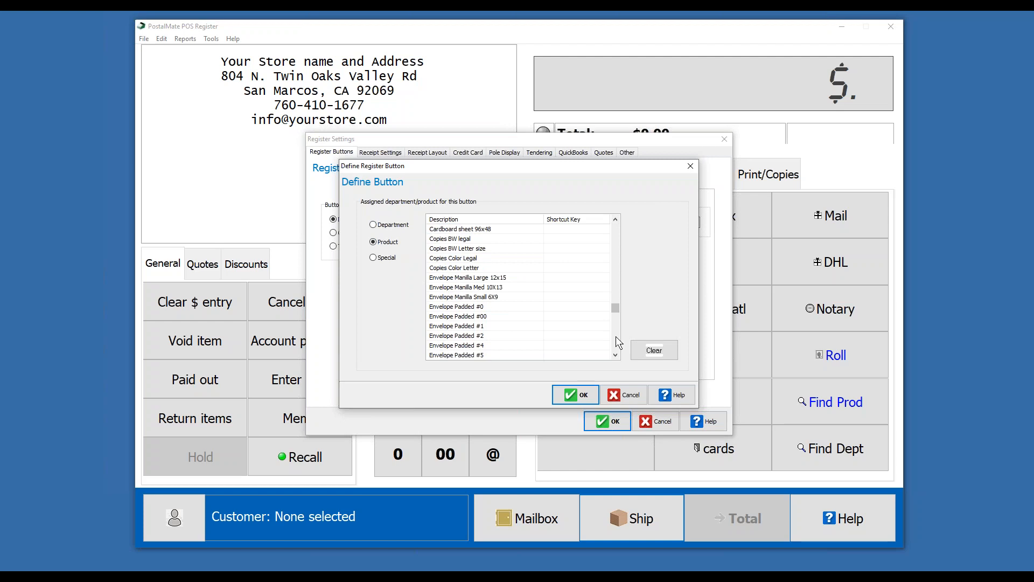
pyautogui.click(469, 297)
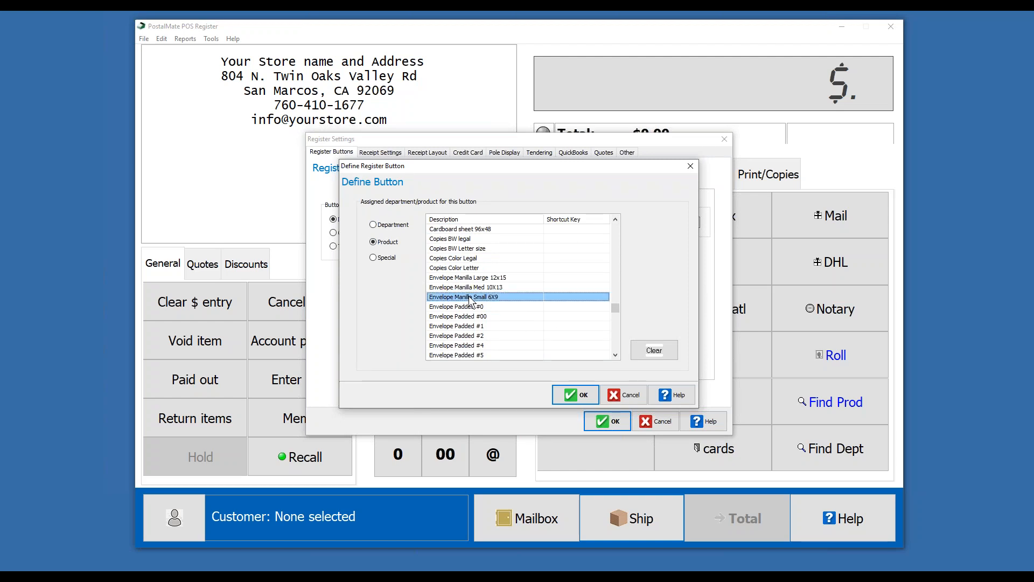
pyautogui.click(574, 394)
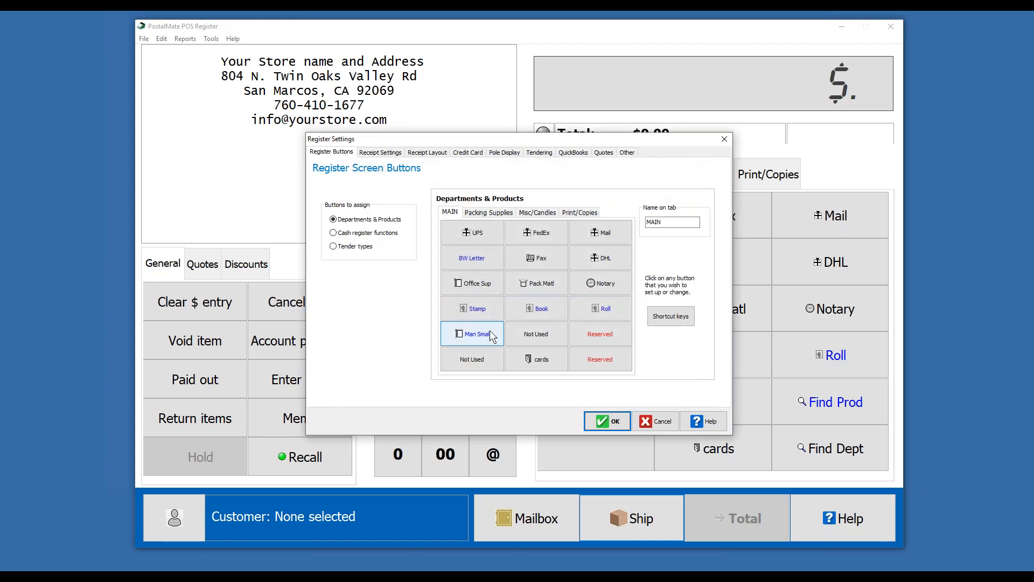
# Step: Assign the product Envelope Manilla Med 10X13 to the unused MAIN page button below Book
pyautogui.click(535, 335)
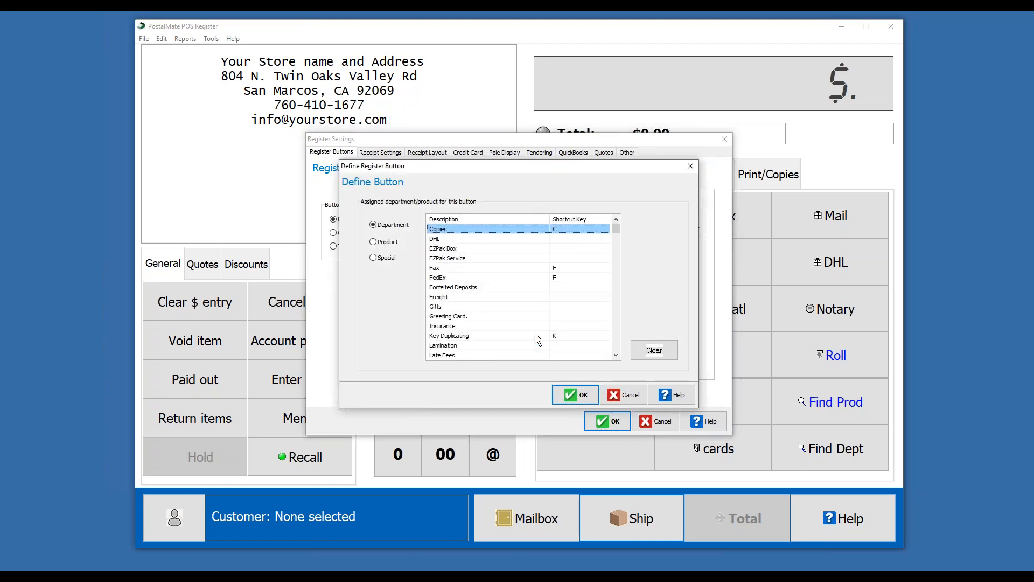
pyautogui.click(377, 243)
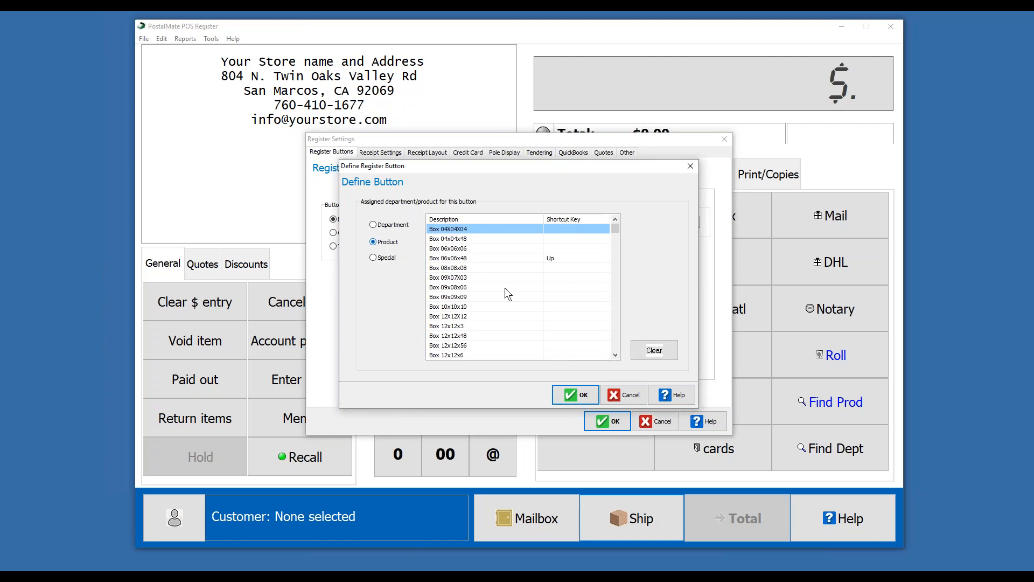
pyautogui.scroll(-10, 612, 335)
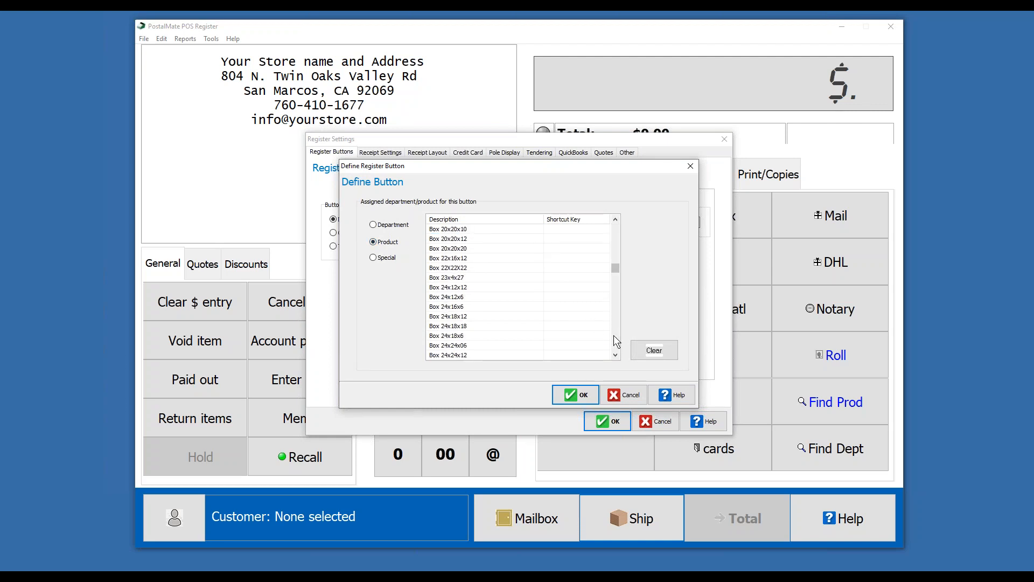
pyautogui.scroll(-4, 613, 335)
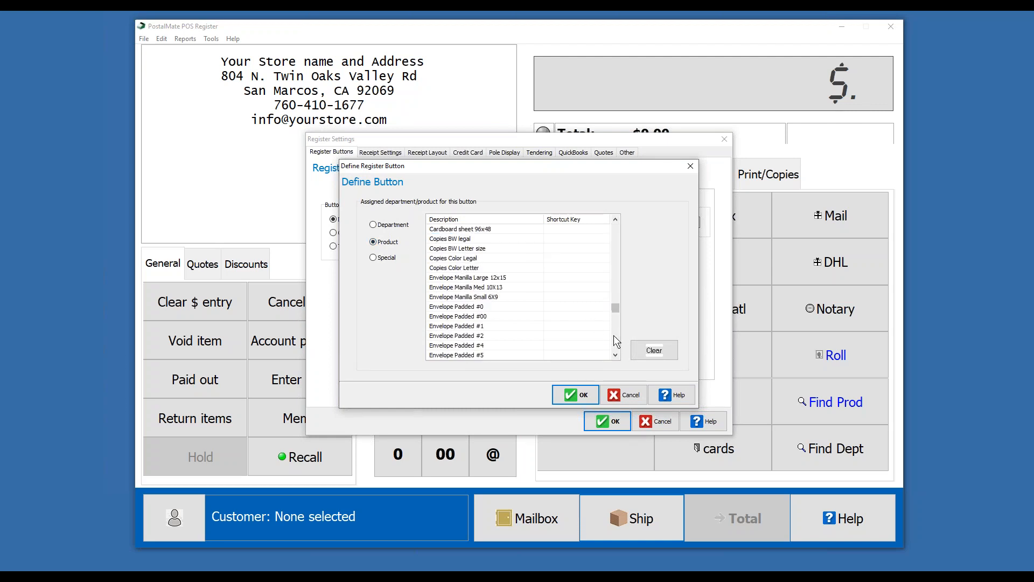
pyautogui.click(459, 287)
pyautogui.press('Return')
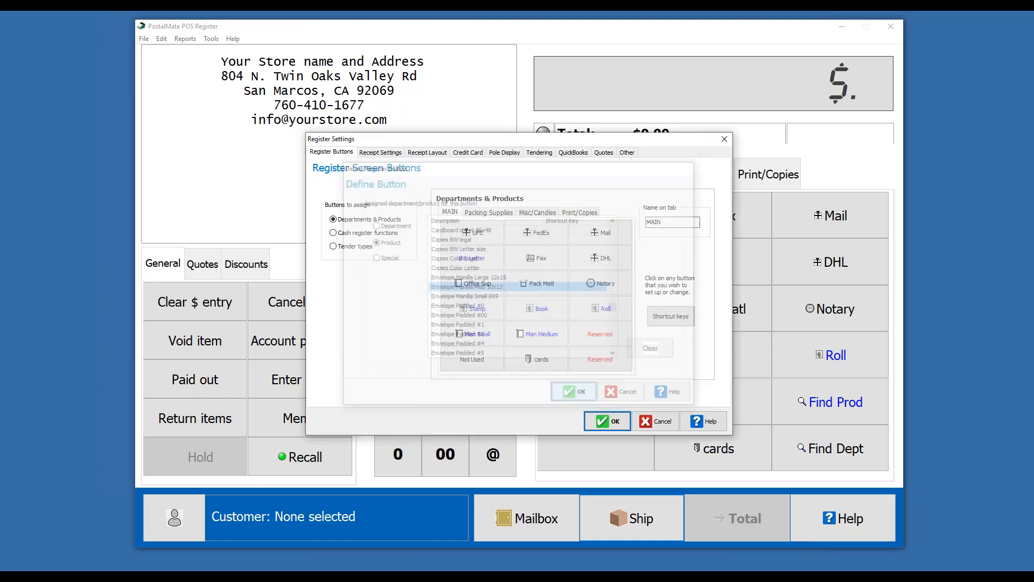
# Step: Assign the product Envelope Manilla Large 12x15 to the last unused MAIN page button and save the register settings
pyautogui.click(456, 358)
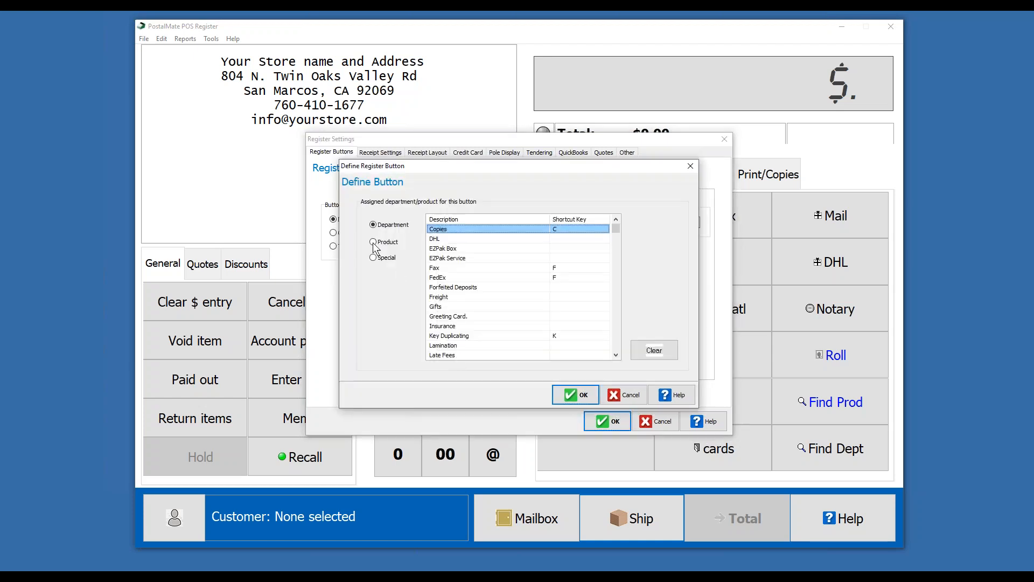
pyautogui.click(373, 242)
pyautogui.scroll(-3, 613, 334)
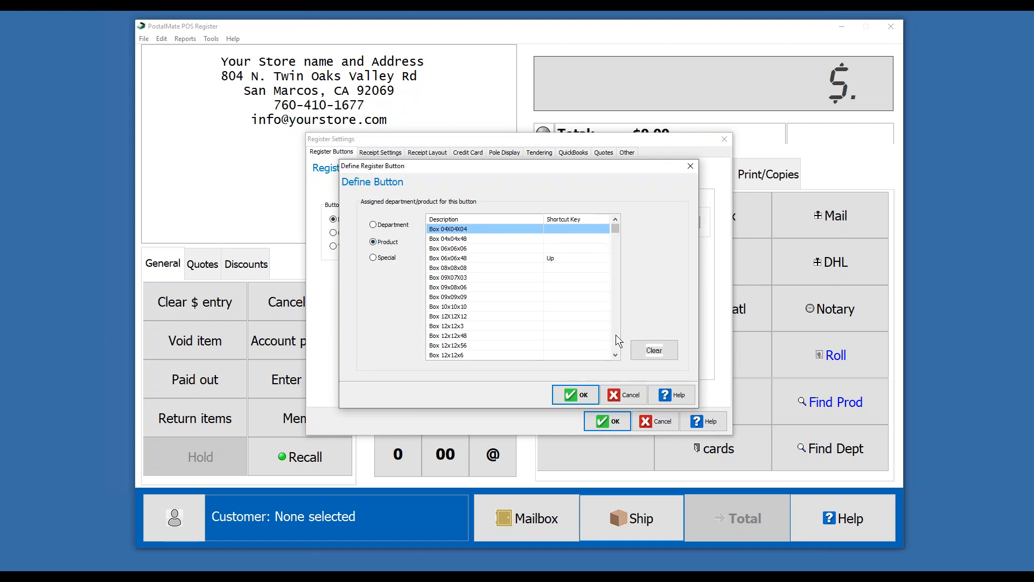
pyautogui.scroll(-12, 616, 337)
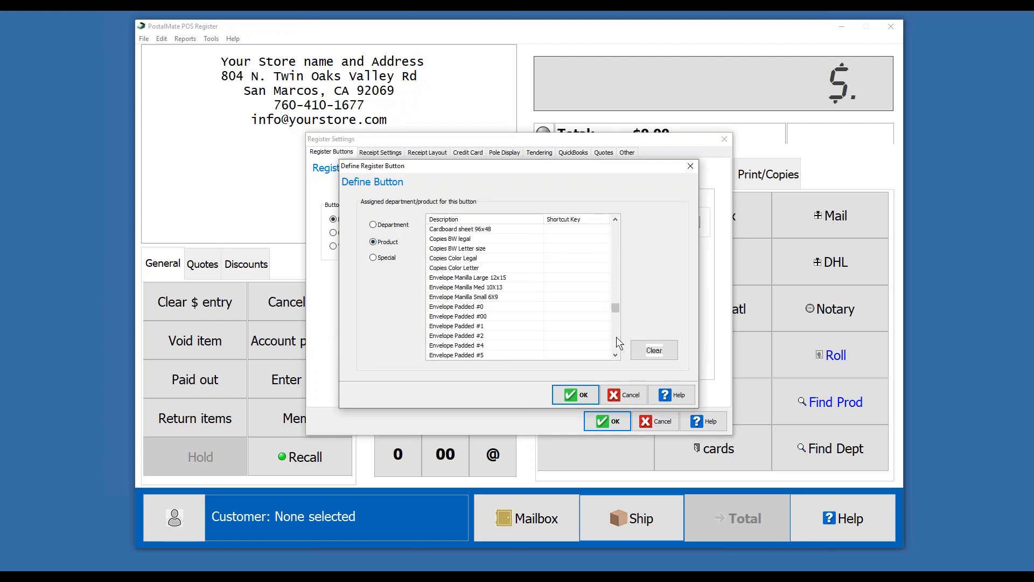
pyautogui.click(476, 278)
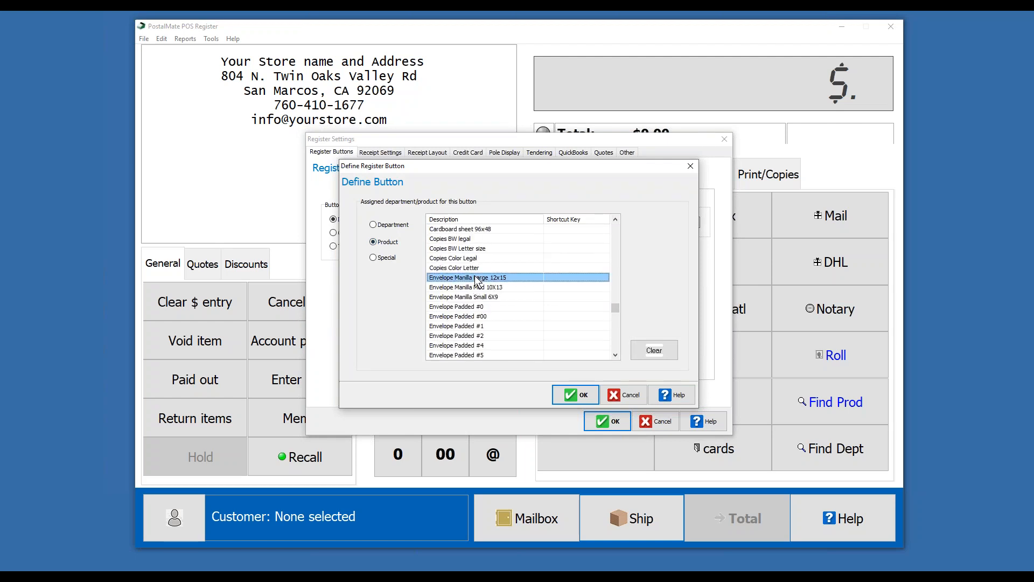
pyautogui.click(575, 396)
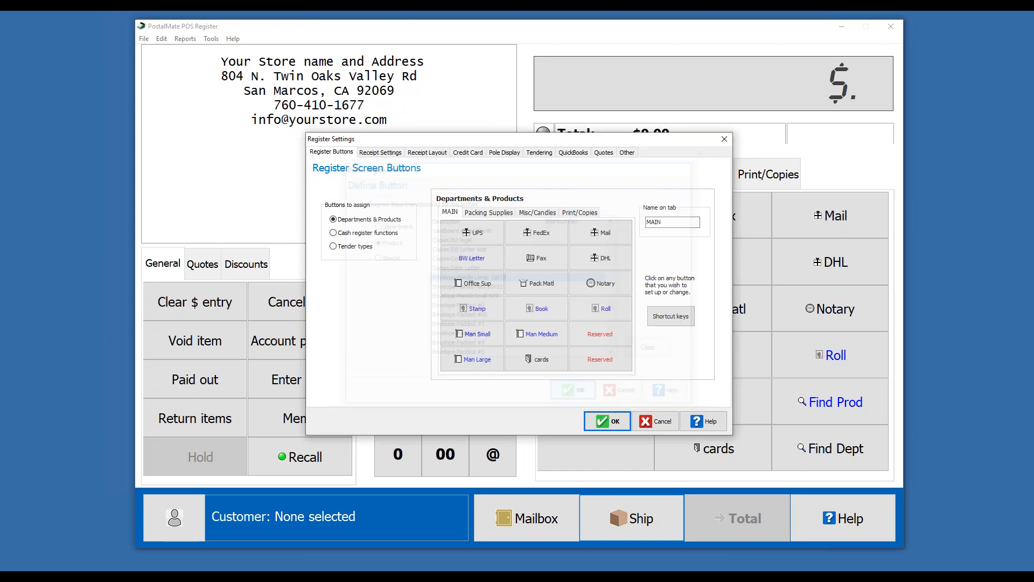
pyautogui.click(612, 422)
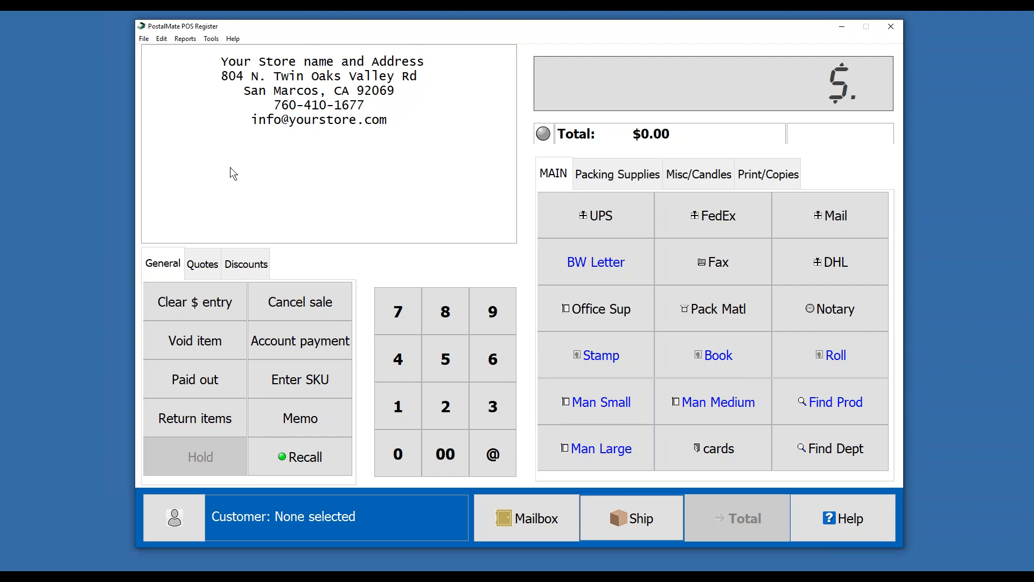
# Step: Ring up a small manilla envelope and a #7 padded envelope from their register buttons, and cancel the entire sale
pyautogui.click(587, 404)
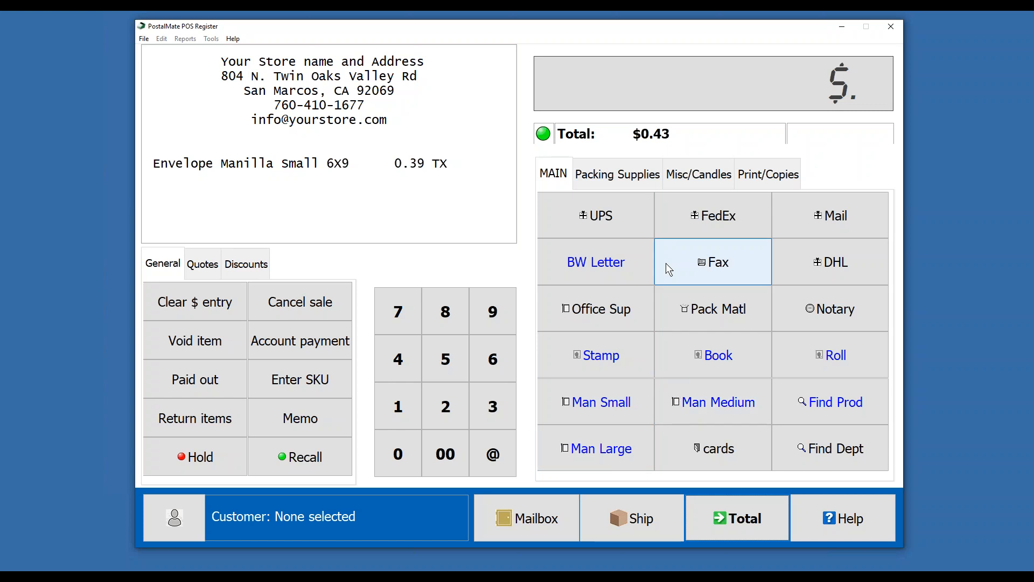
pyautogui.click(626, 180)
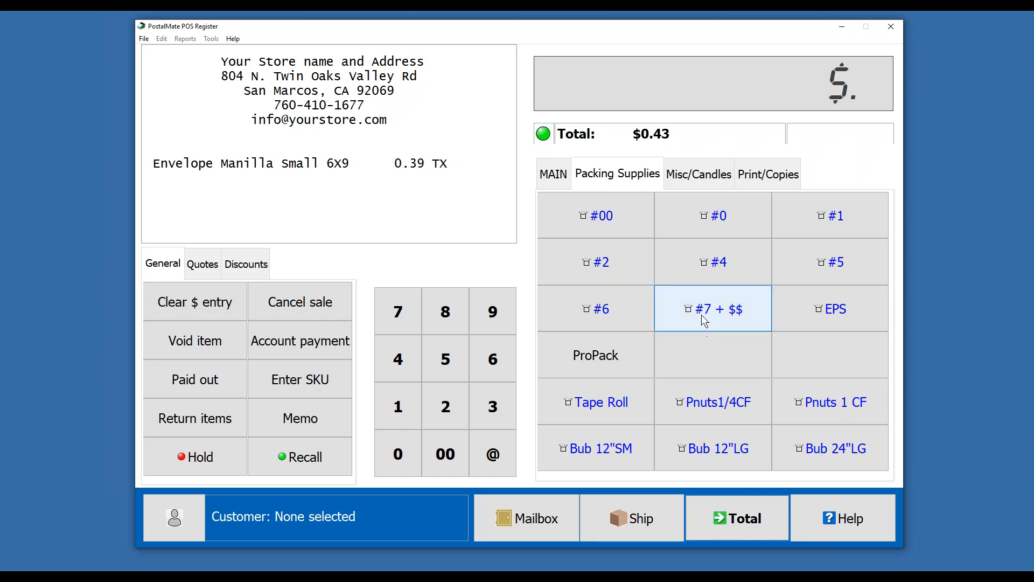
pyautogui.click(730, 318)
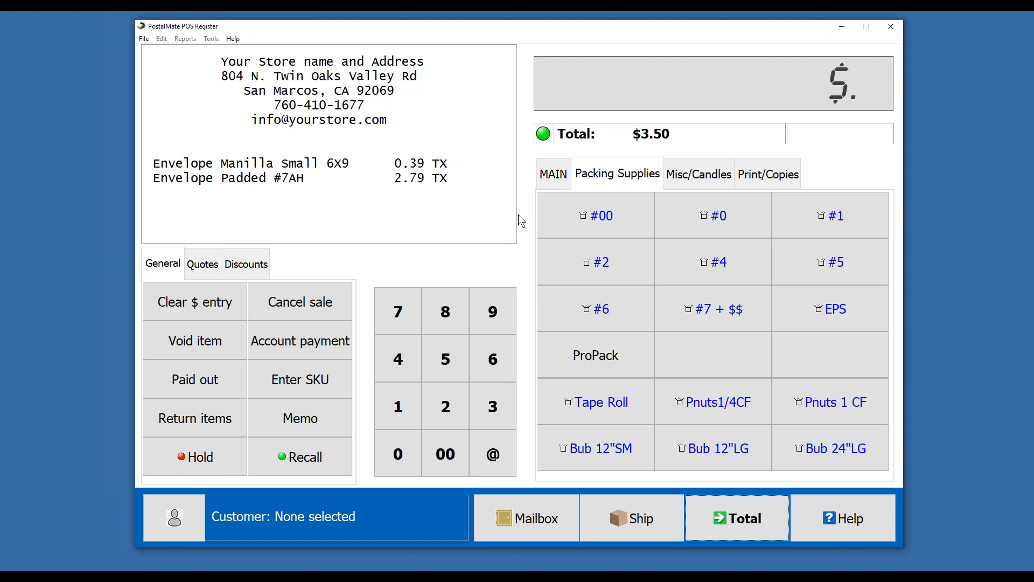
pyautogui.click(325, 312)
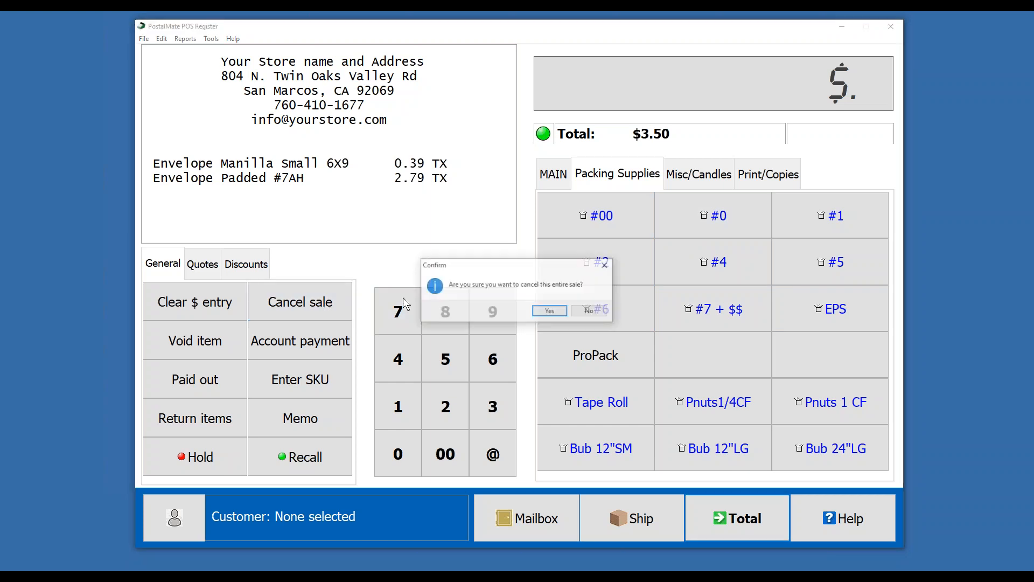
pyautogui.click(538, 315)
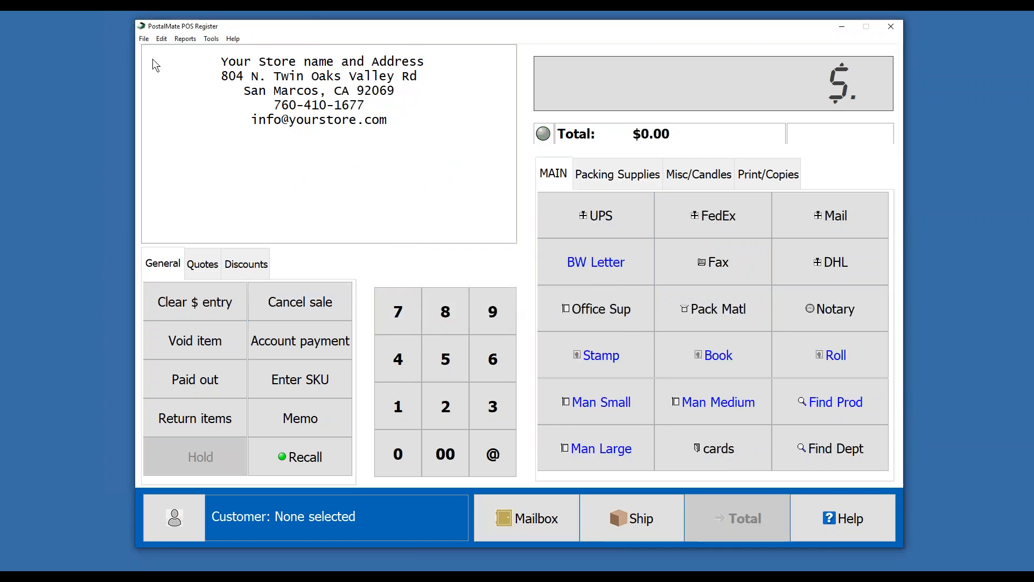
# Step: Set the SKU of the Box 08x08x08 product to 888, save the record and close the product finder
pyautogui.click(164, 42)
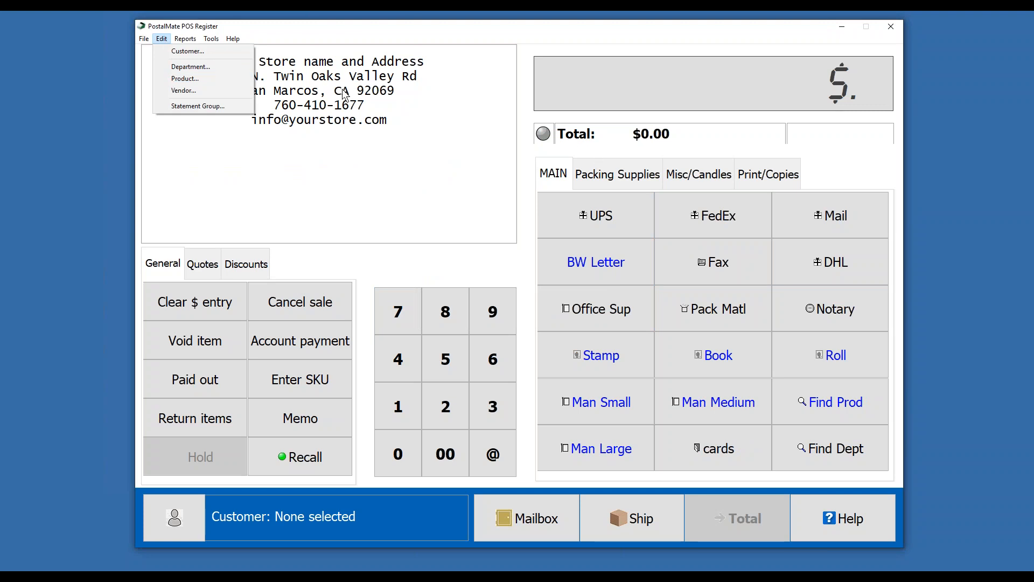
pyautogui.click(202, 80)
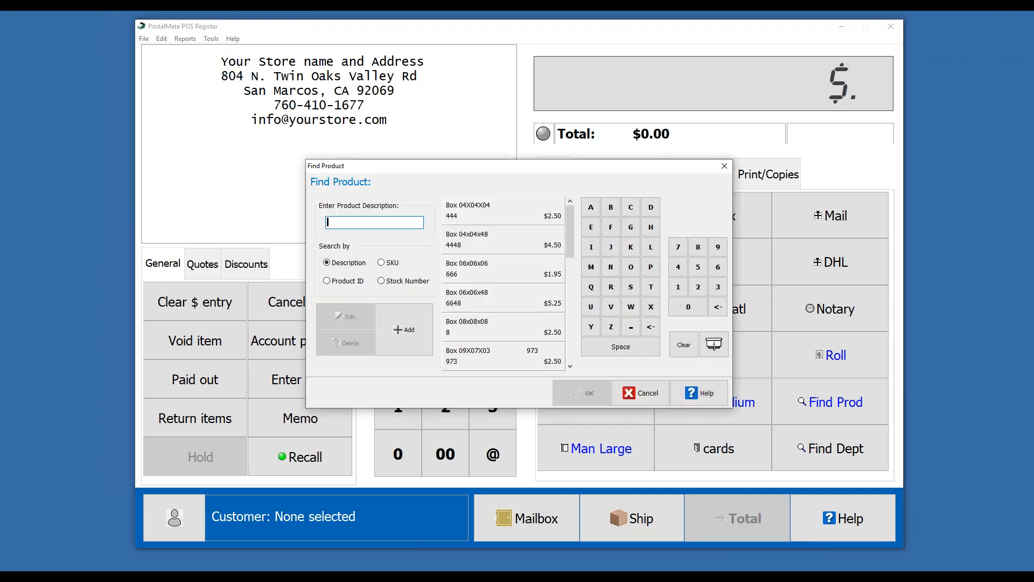
pyautogui.click(464, 329)
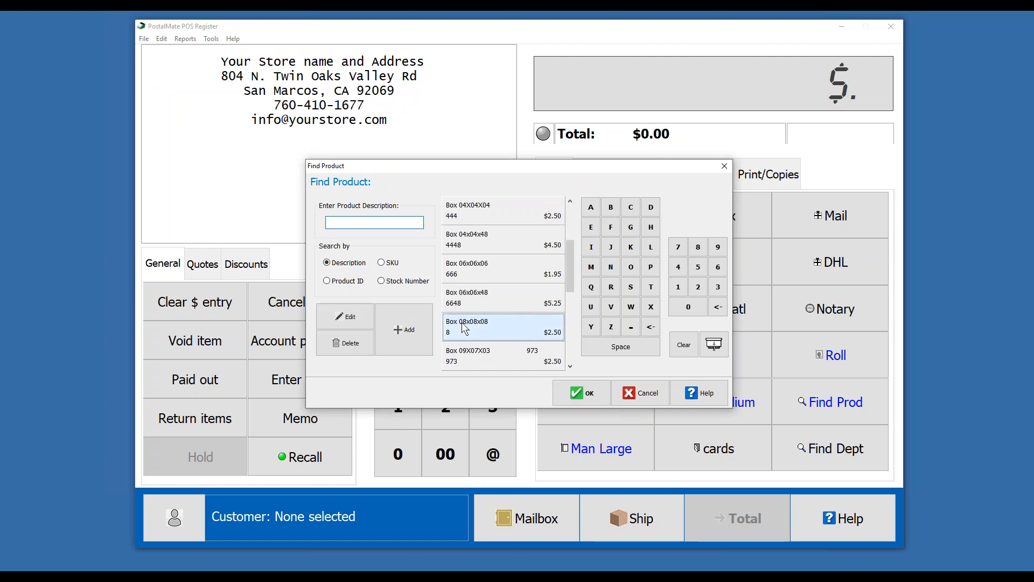
pyautogui.click(350, 316)
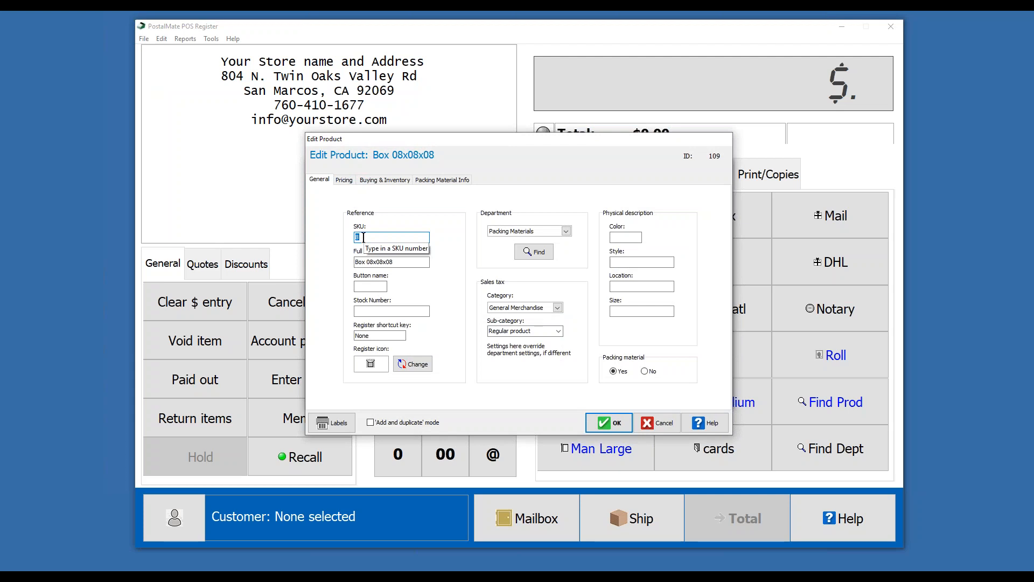
pyautogui.write('080808')
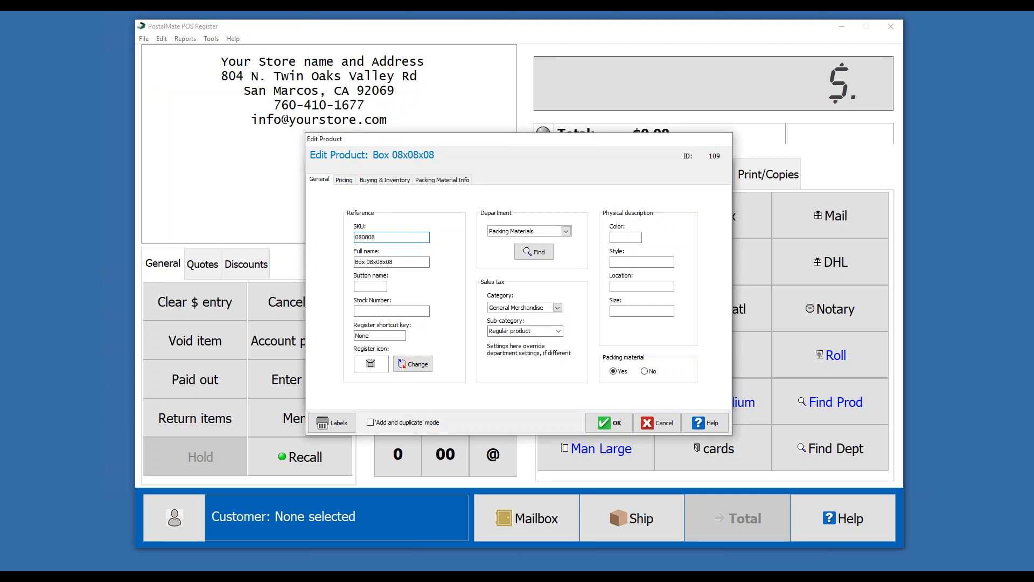
pyautogui.press('BackSpace')
pyautogui.press('BackSpace')
pyautogui.press('BackSpace')
pyautogui.press('BackSpace')
pyautogui.press('BackSpace')
pyautogui.press('BackSpace')
pyautogui.write('888')
pyautogui.click(603, 418)
pyautogui.click(589, 394)
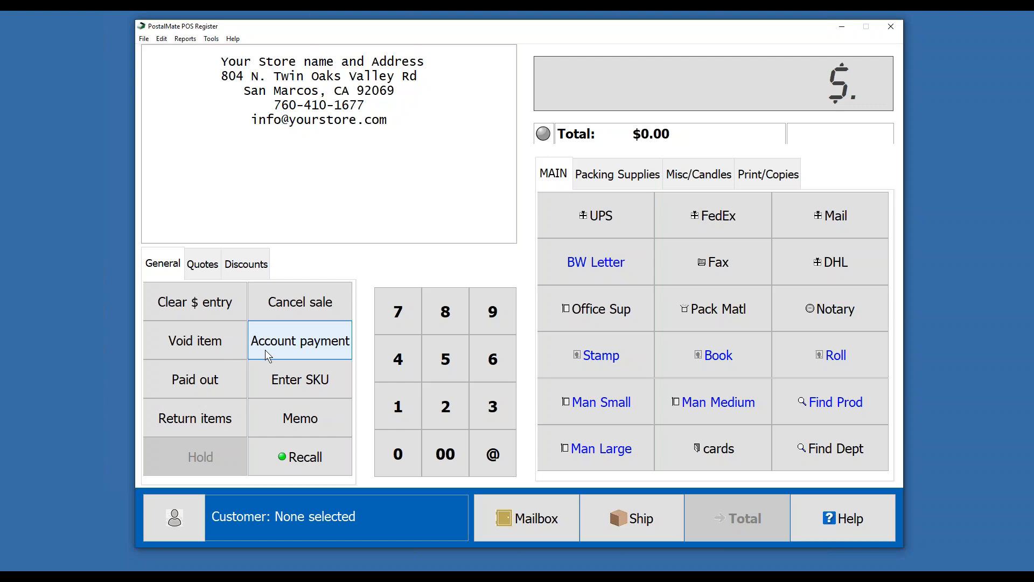
# Step: Ring up the Box 08x08x08 and the Peanuts Styro 1 cu ft with SKU 400, and cancel the entire sale
pyautogui.click(278, 380)
pyautogui.write('400')
pyautogui.press('Return')
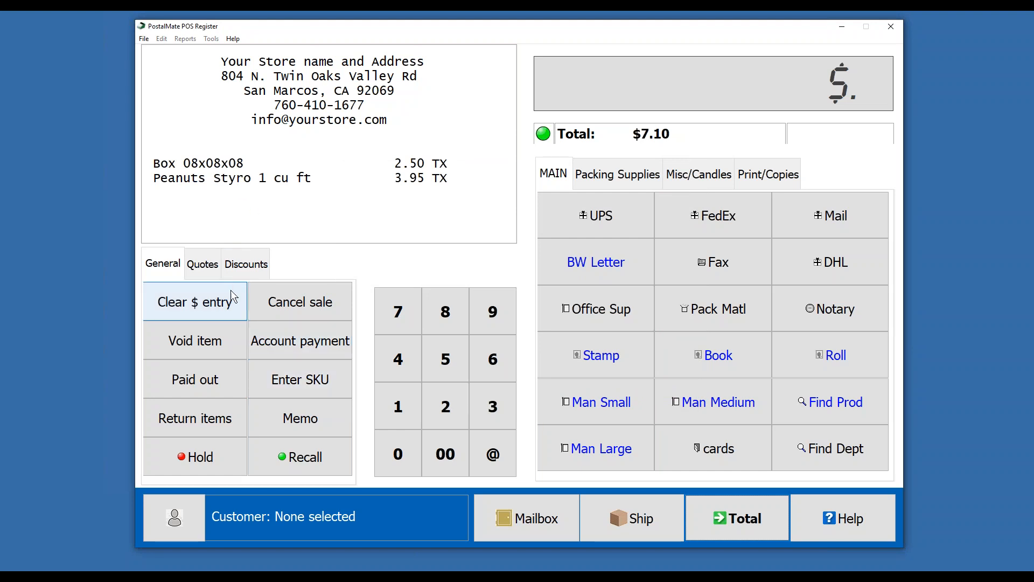
pyautogui.click(301, 304)
pyautogui.click(536, 312)
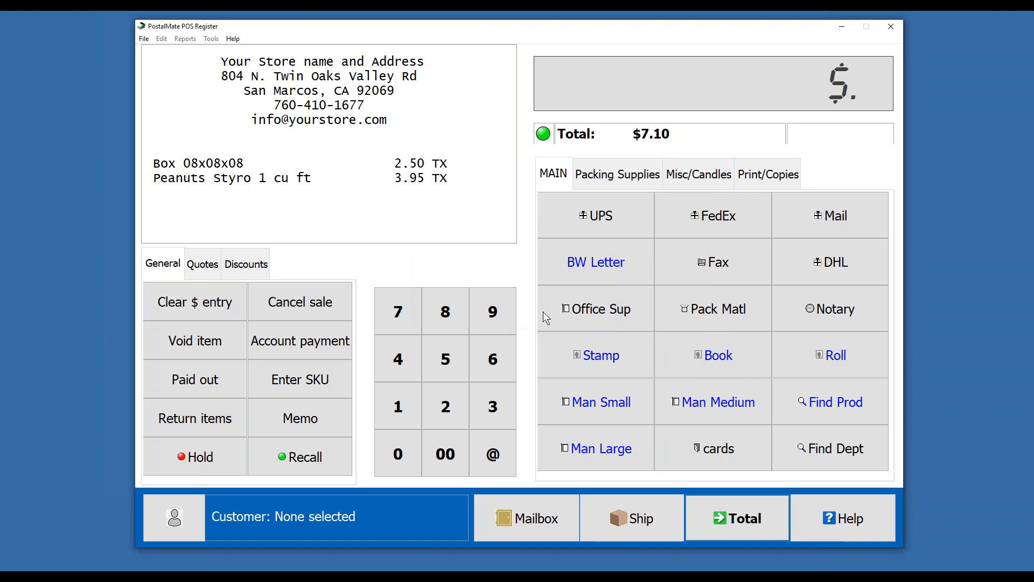
# Step: Ring up the Box 08x08x08 by its SKU 888, and cancel the entire sale
pyautogui.click(296, 376)
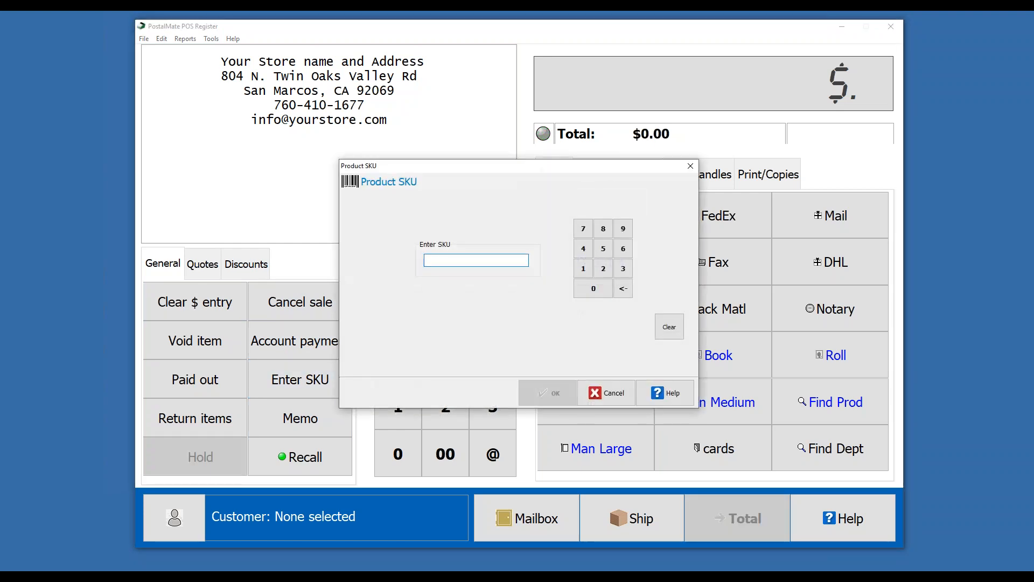
pyautogui.write('888')
pyautogui.press('Return')
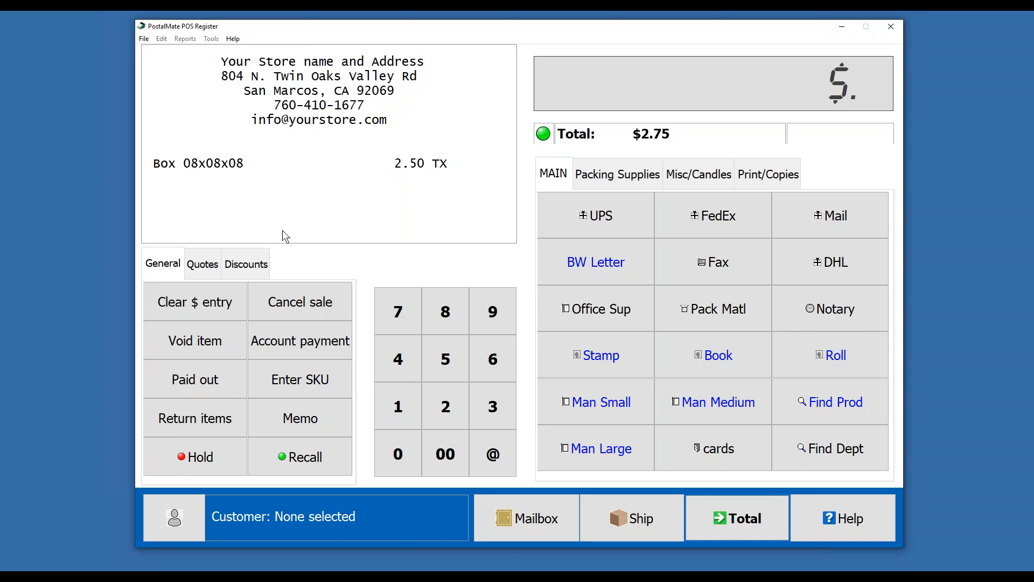
pyautogui.click(280, 293)
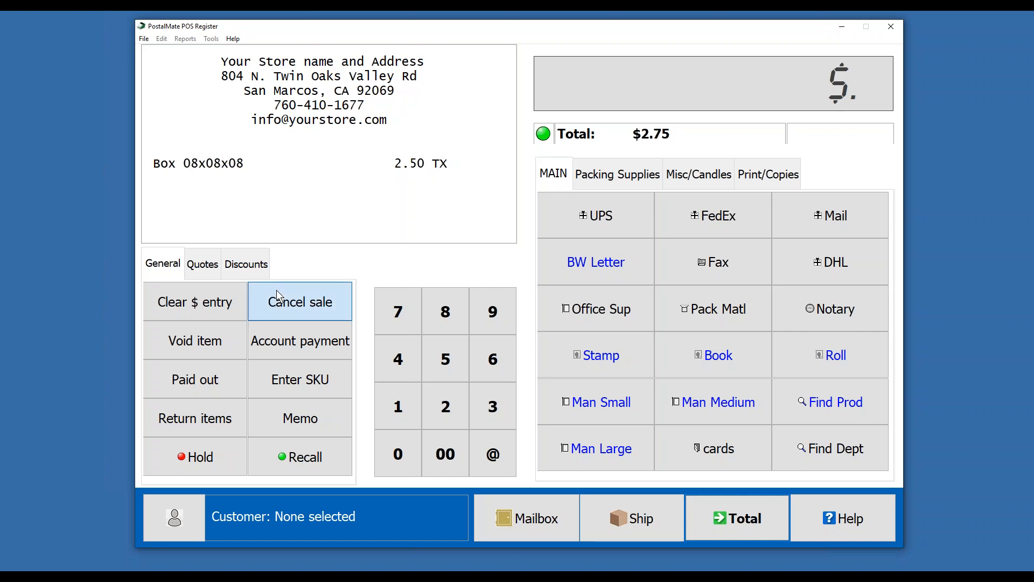
pyautogui.click(552, 312)
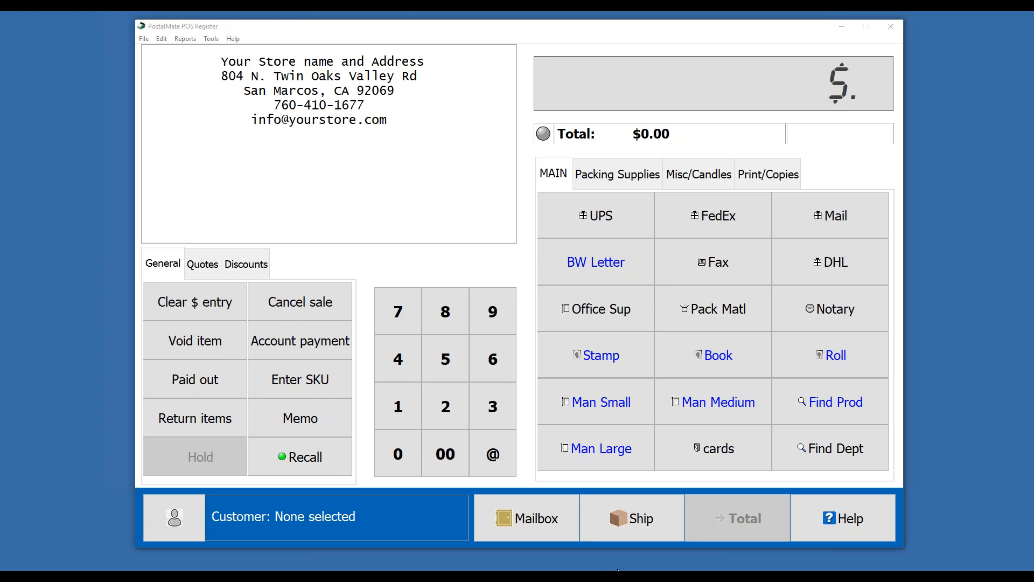
# Step: Switch to the PostalMate Shipping System and open the mapping of products and services to departments in PostalMate Settings
pyautogui.click(628, 518)
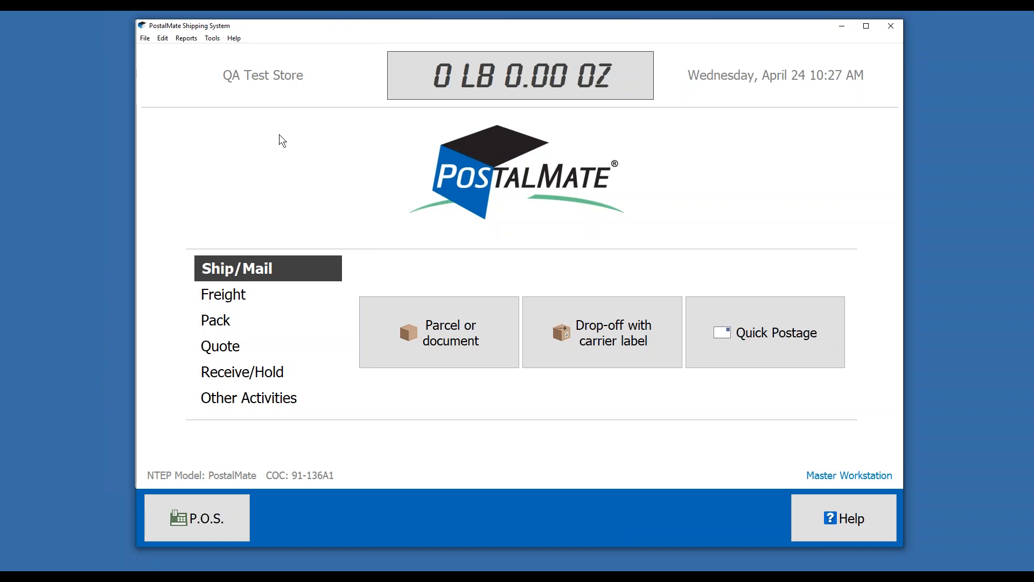
pyautogui.click(212, 38)
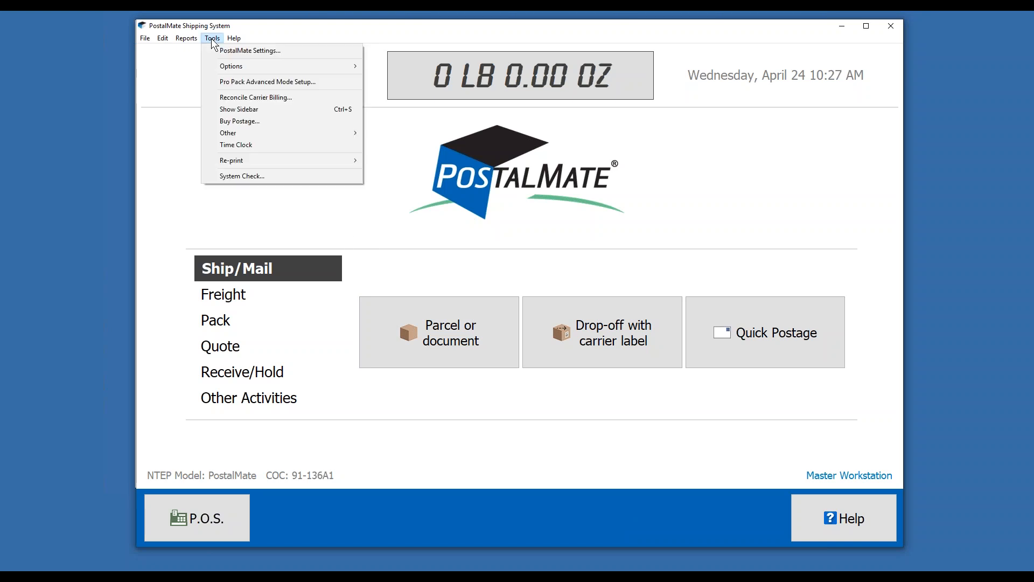
pyautogui.click(220, 50)
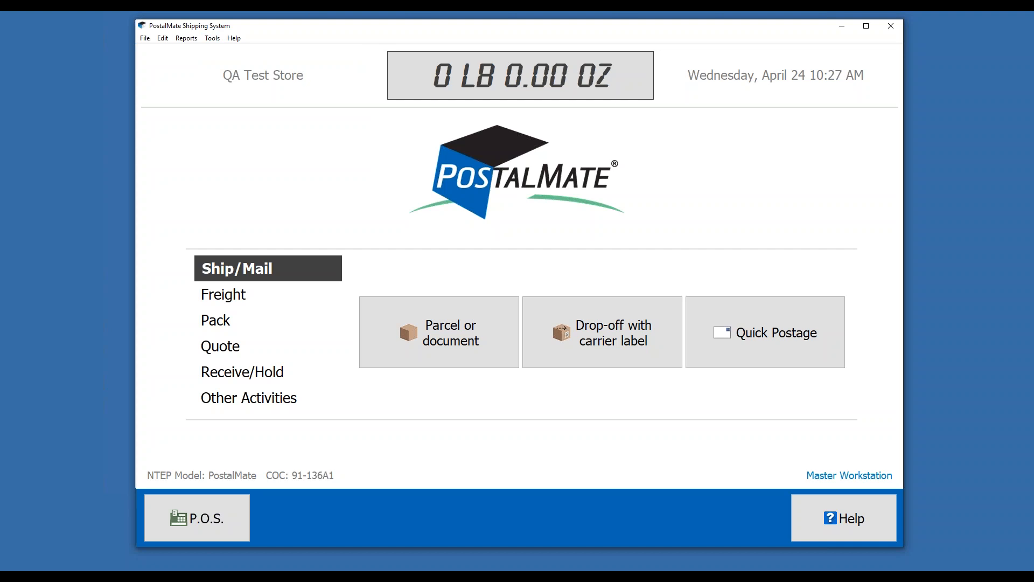
pyautogui.click(315, 345)
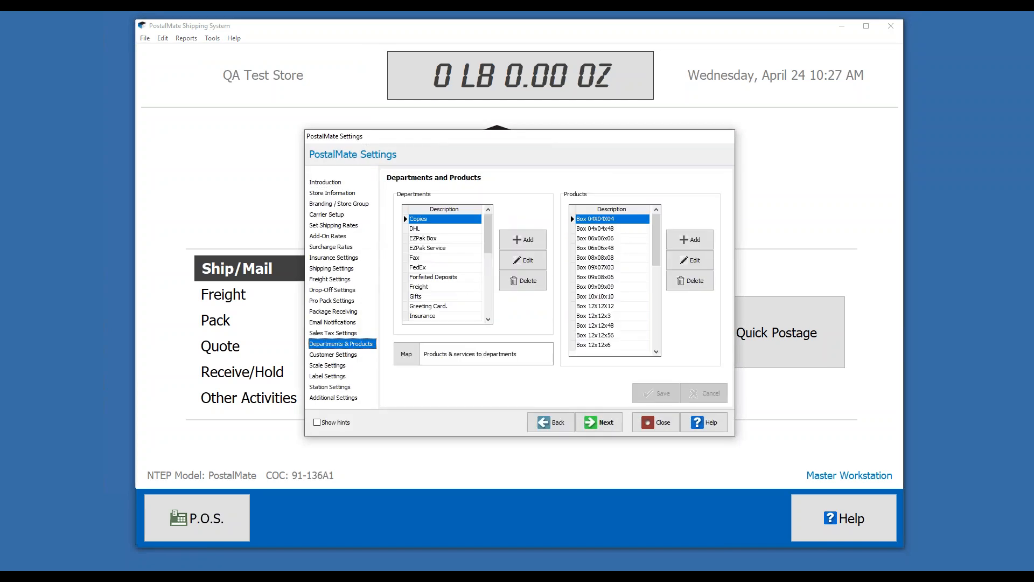
pyautogui.click(407, 352)
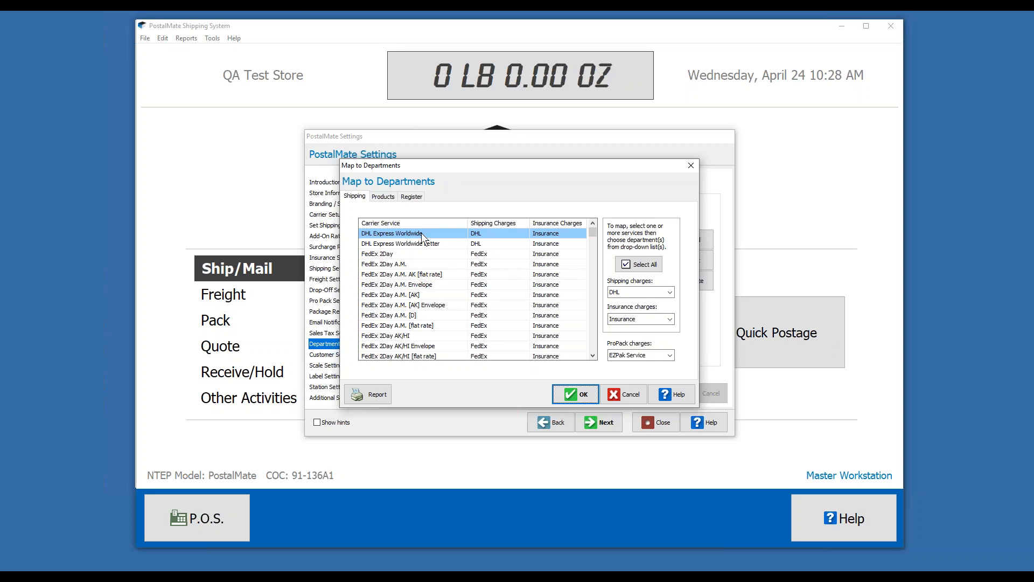
# Step: Map the DHL Express Worldwide and DHL Express Worldwide Letter services to the DHL department for shipping charges and Insurance for insurance charges
pyautogui.moveTo(422, 233); pyautogui.dragTo(443, 243)
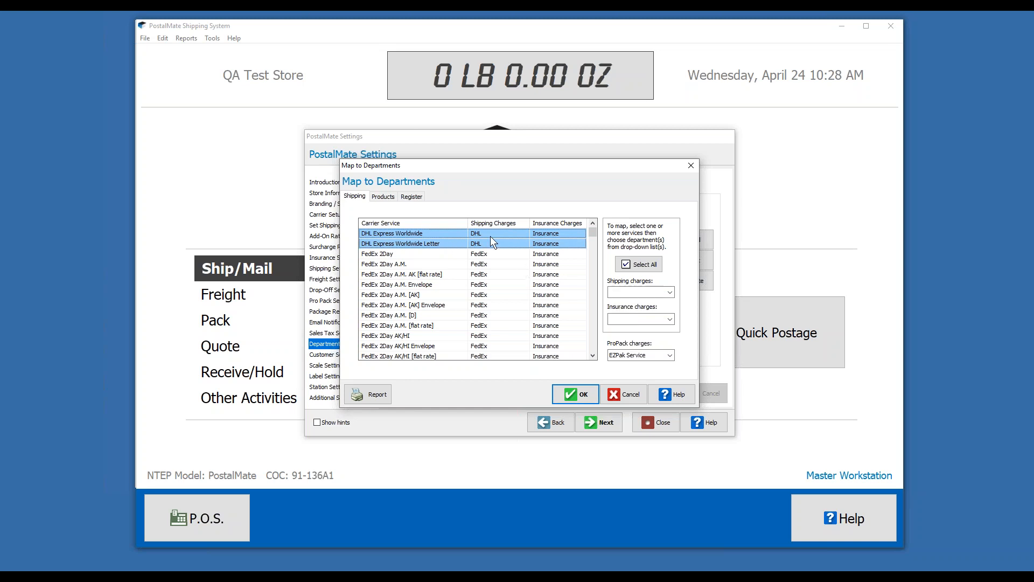
pyautogui.click(669, 291)
pyautogui.click(632, 312)
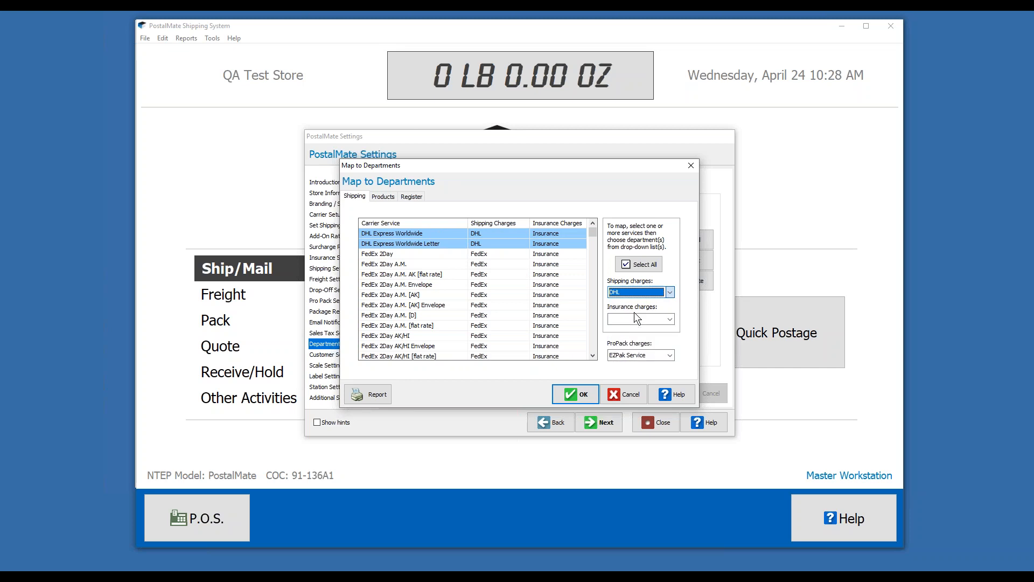
pyautogui.click(670, 319)
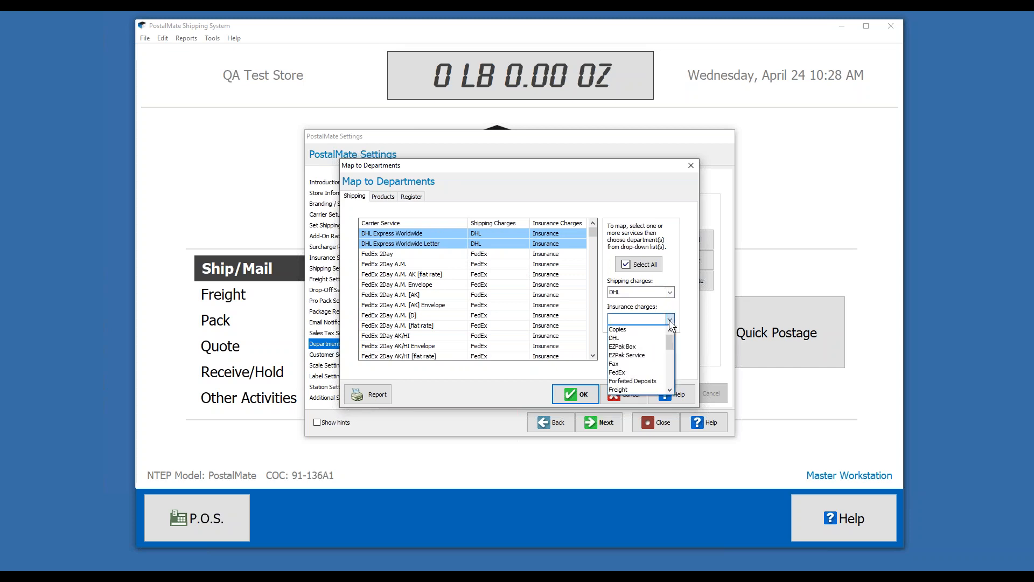
pyautogui.scroll(-2, 670, 375)
pyautogui.click(641, 363)
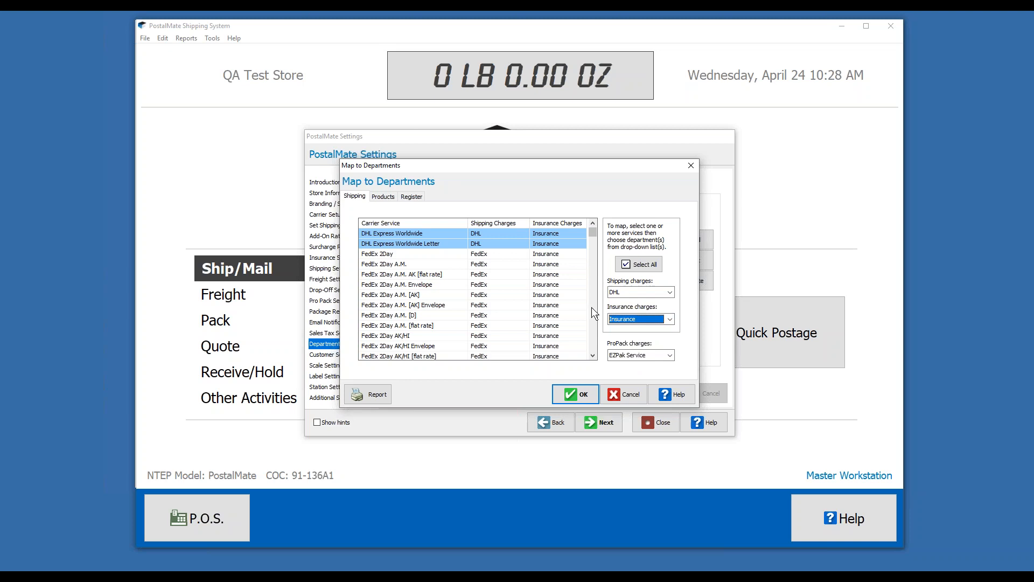
# Step: Examine the department assignments of the FedEx, UPS and USPS services in the shipping map
pyautogui.scroll(-10, 591, 309)
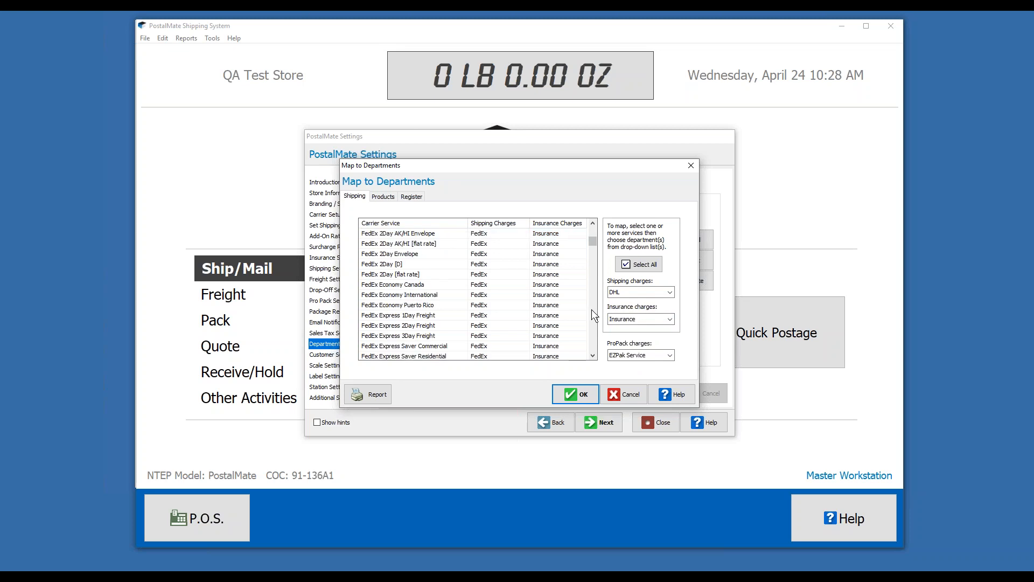
pyautogui.scroll(-10, 590, 328)
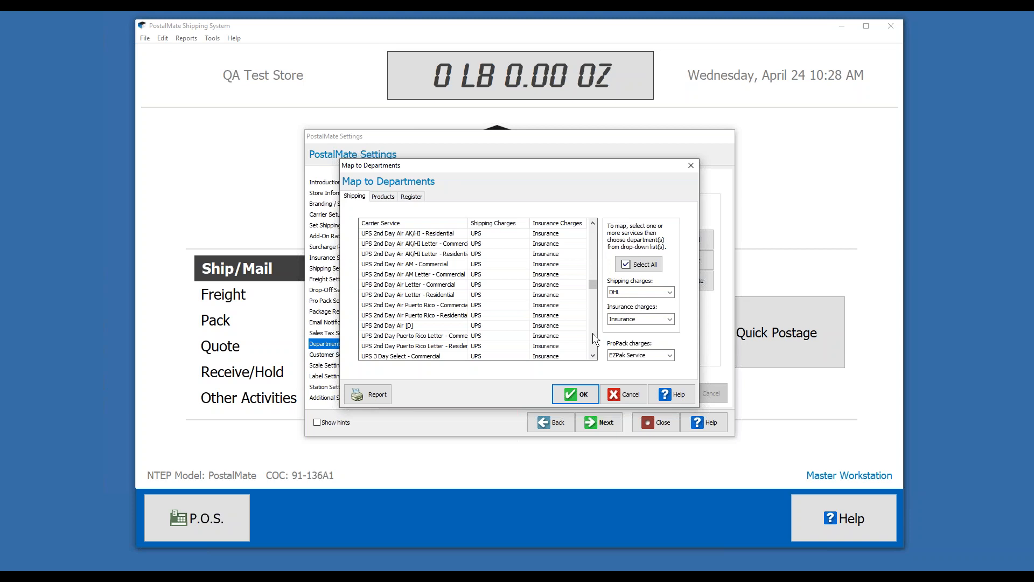
pyautogui.scroll(-10, 593, 333)
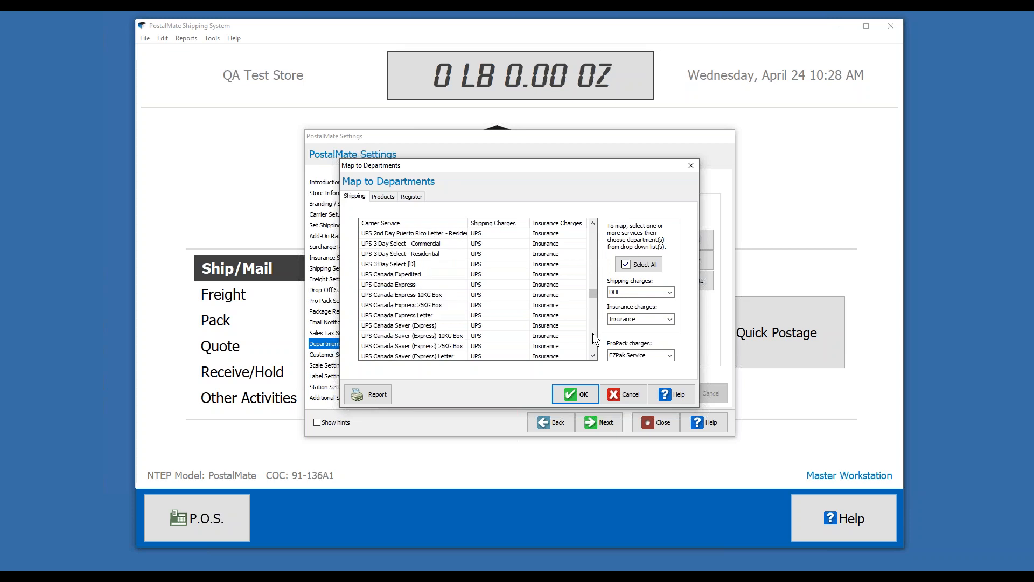
pyautogui.scroll(-7, 592, 341)
pyautogui.scroll(-4, 592, 344)
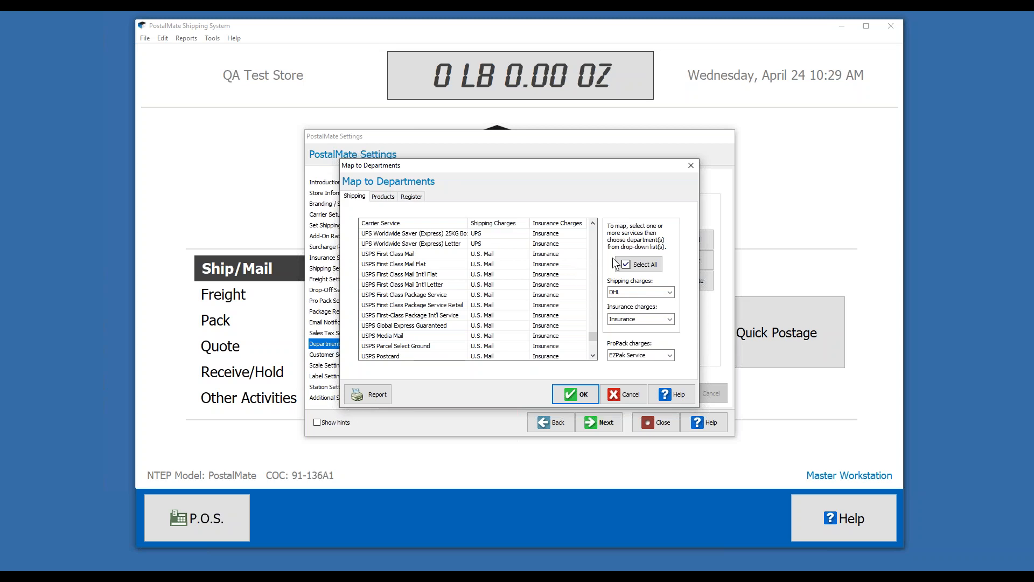
pyautogui.scroll(5, 593, 233)
pyautogui.scroll(10, 593, 233)
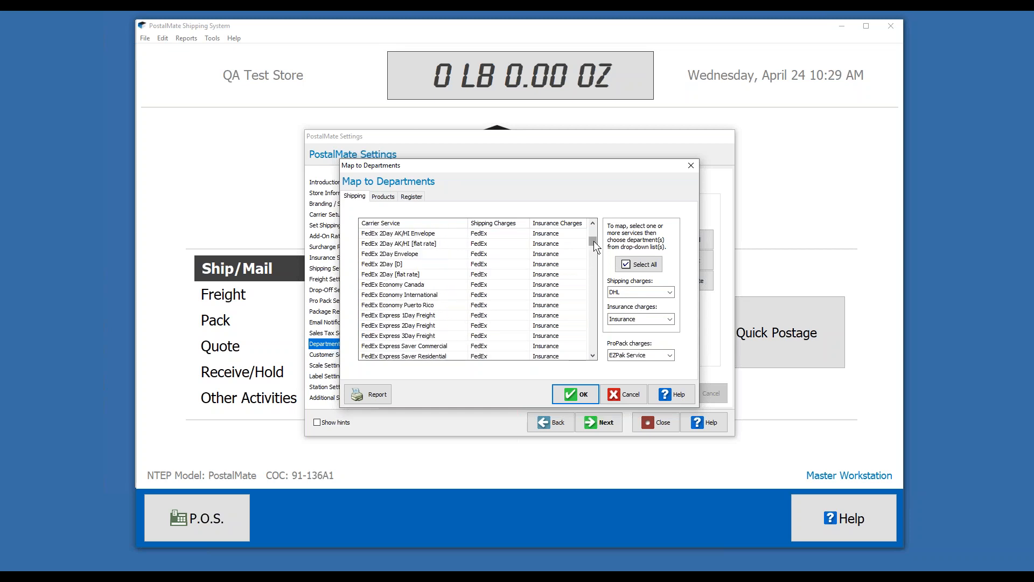
pyautogui.scroll(4, 596, 231)
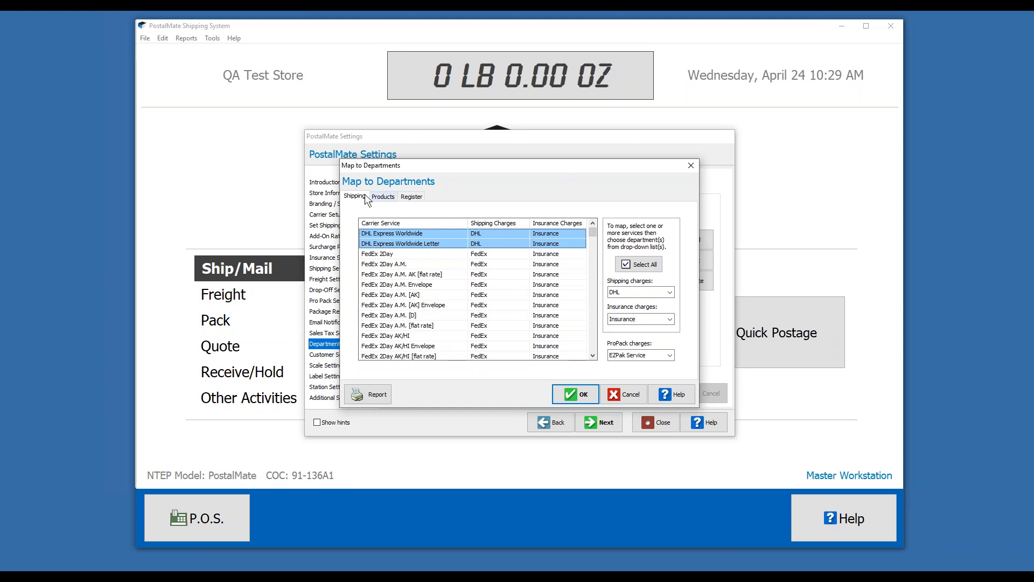
# Step: Map the box products from Box 14x14x8 through Box 16X16X04 to the Packing Materials department
pyautogui.click(381, 197)
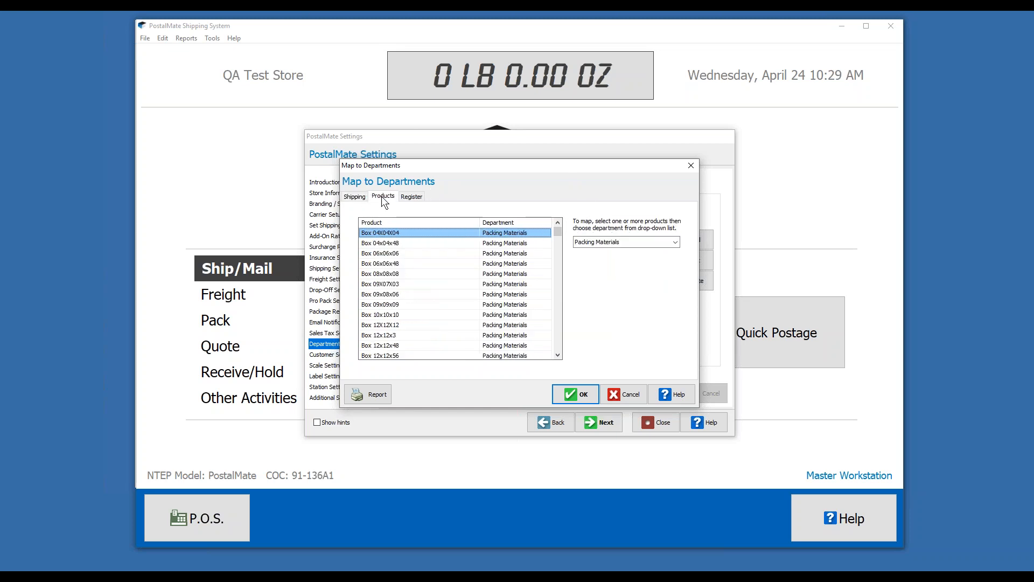
pyautogui.moveTo(387, 231); pyautogui.dragTo(419, 265)
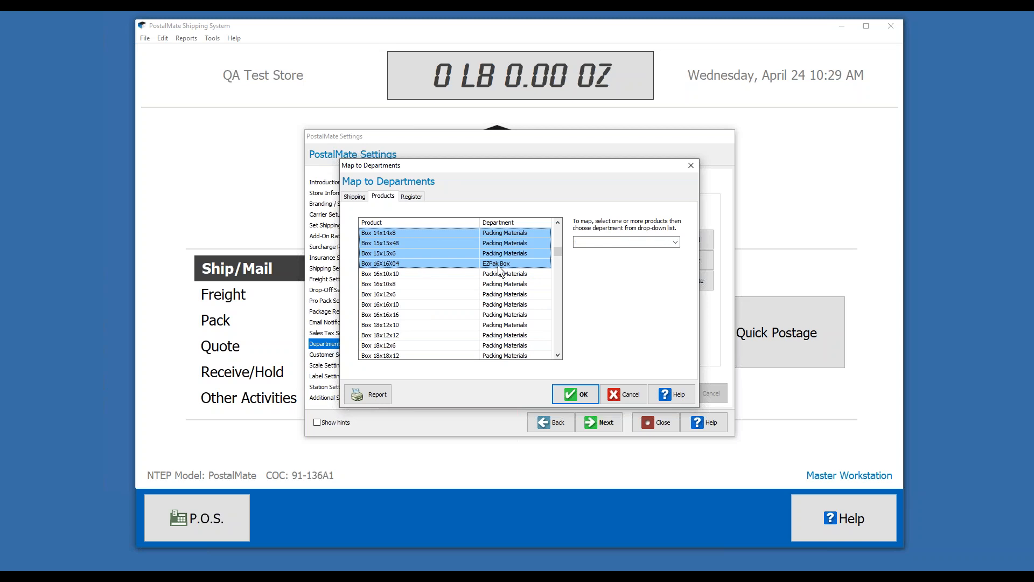
pyautogui.click(674, 243)
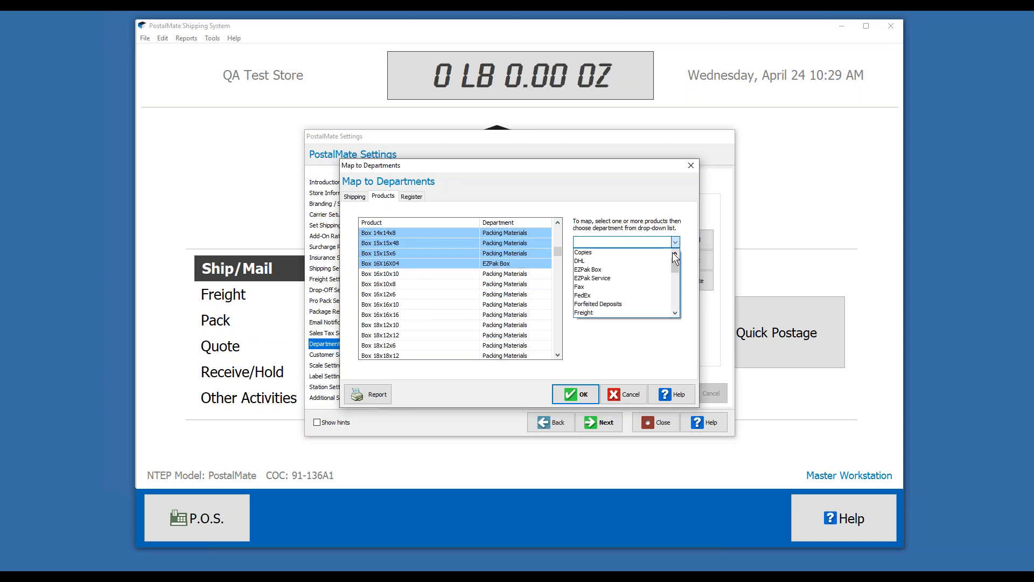
pyautogui.click(678, 289)
pyautogui.click(674, 296)
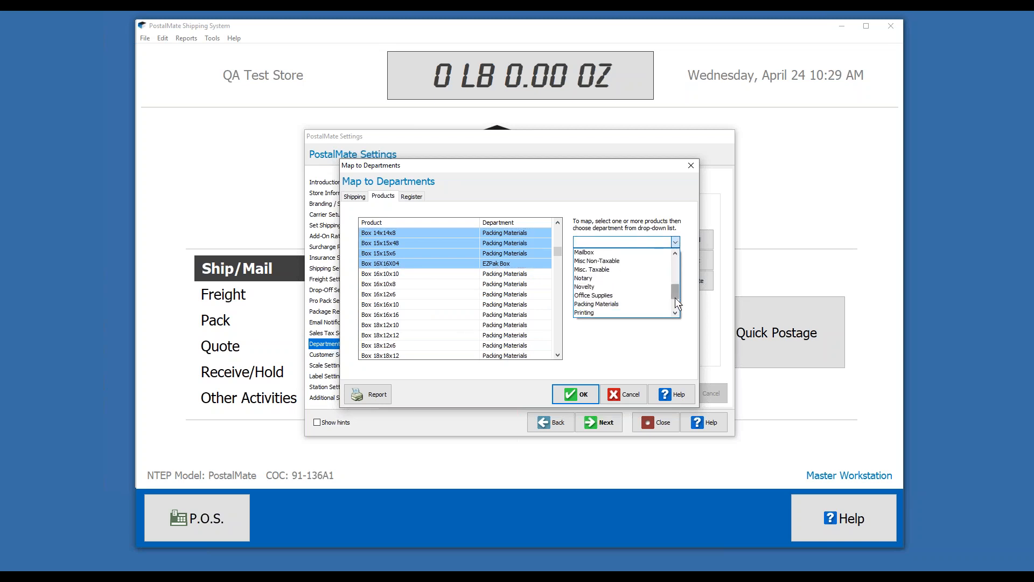
pyautogui.click(618, 304)
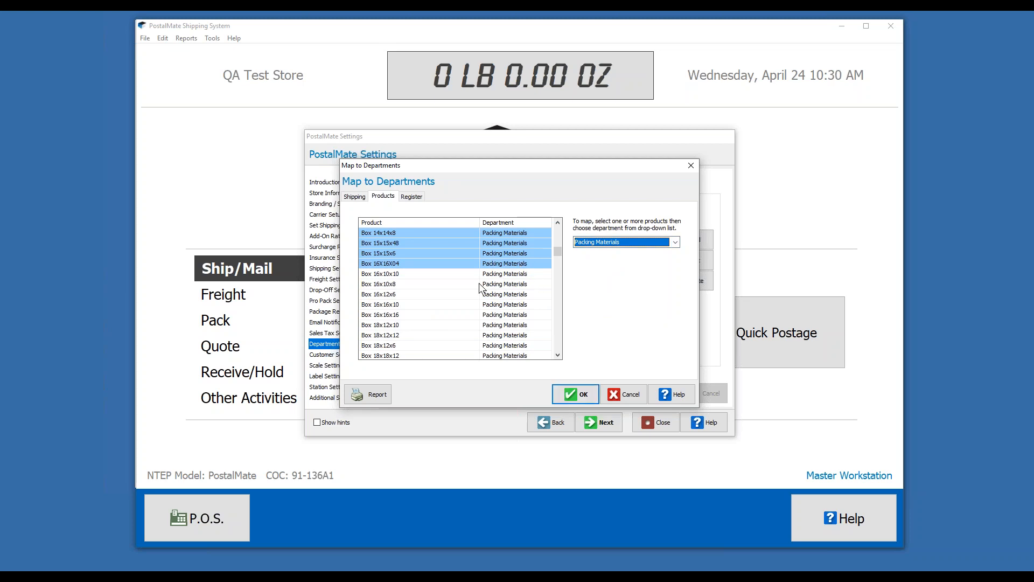
# Step: Check the remaining product mappings, save the department map and close PostalMate Settings
pyautogui.moveTo(558, 251); pyautogui.dragTo(559, 303)
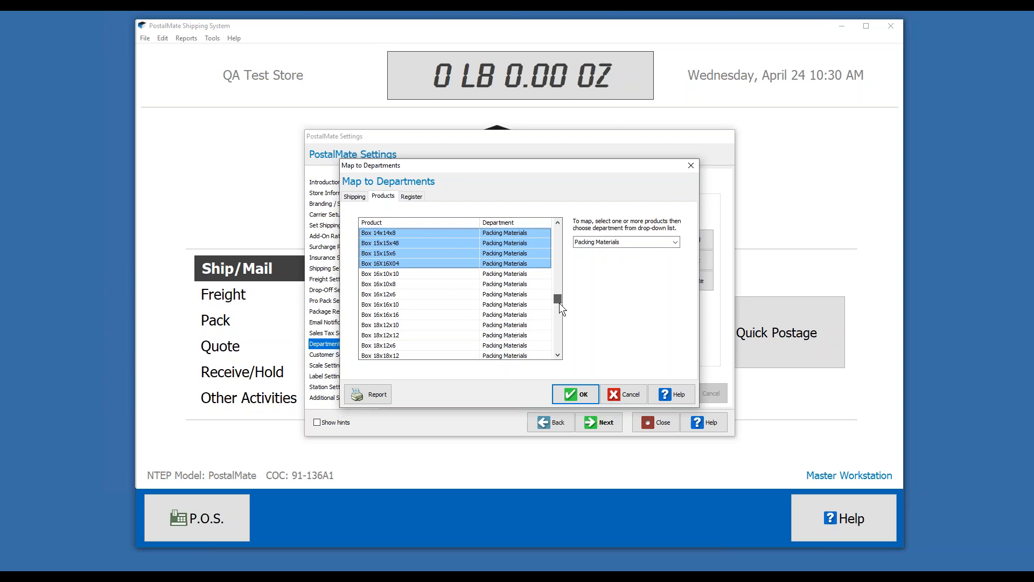
pyautogui.moveTo(555, 354); pyautogui.dragTo(554, 355)
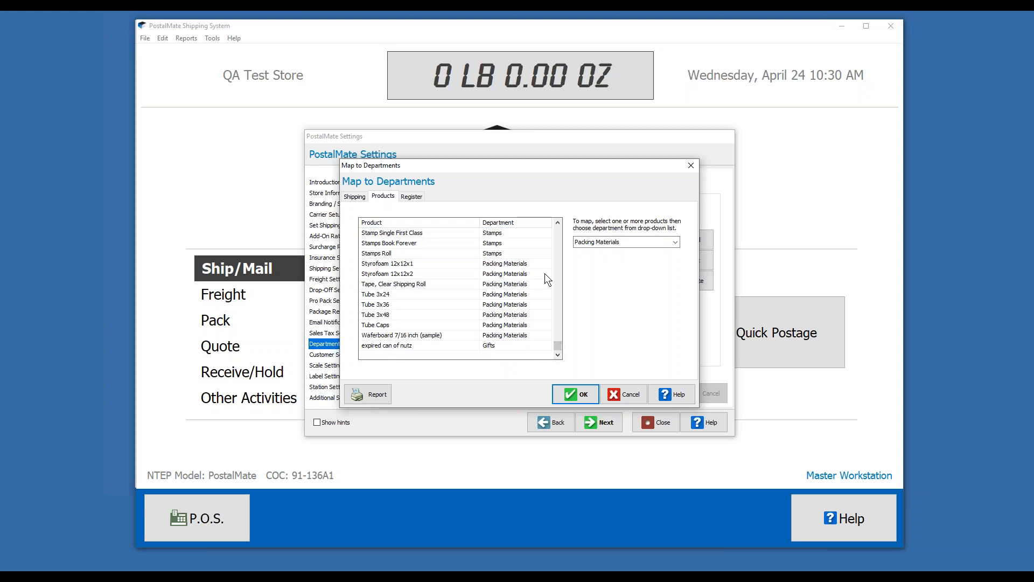
pyautogui.click(559, 261)
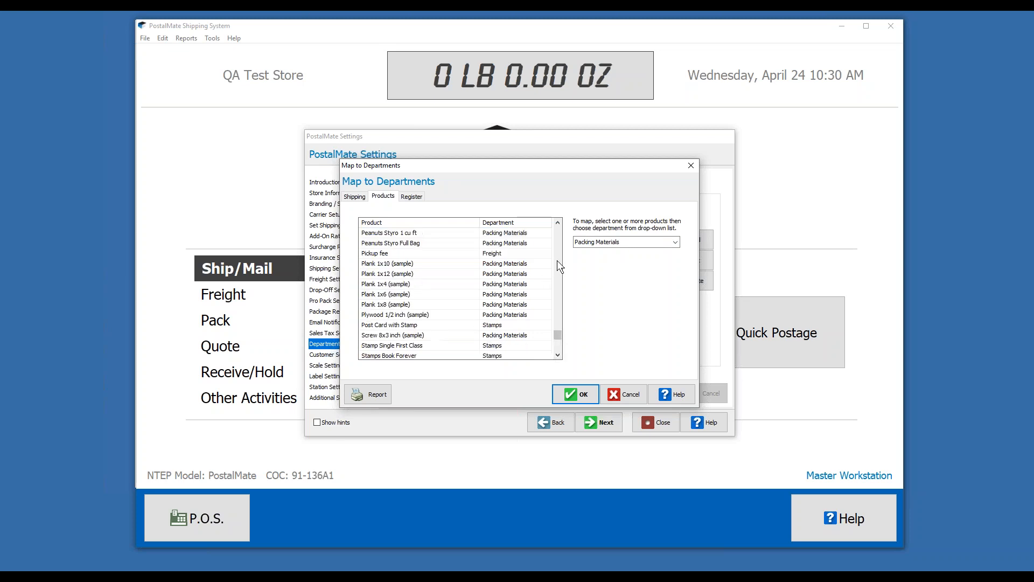
pyautogui.click(567, 393)
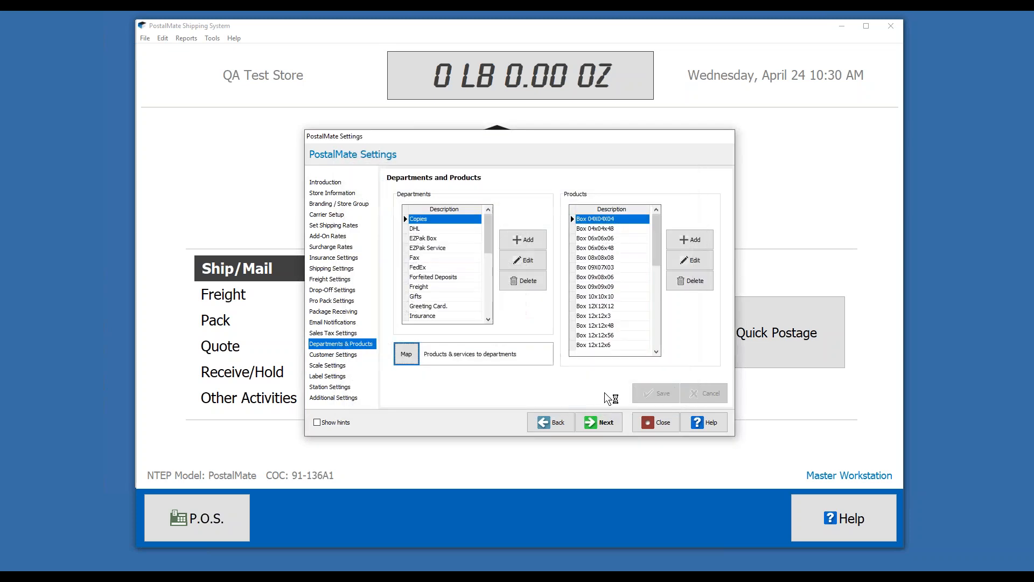
pyautogui.click(647, 423)
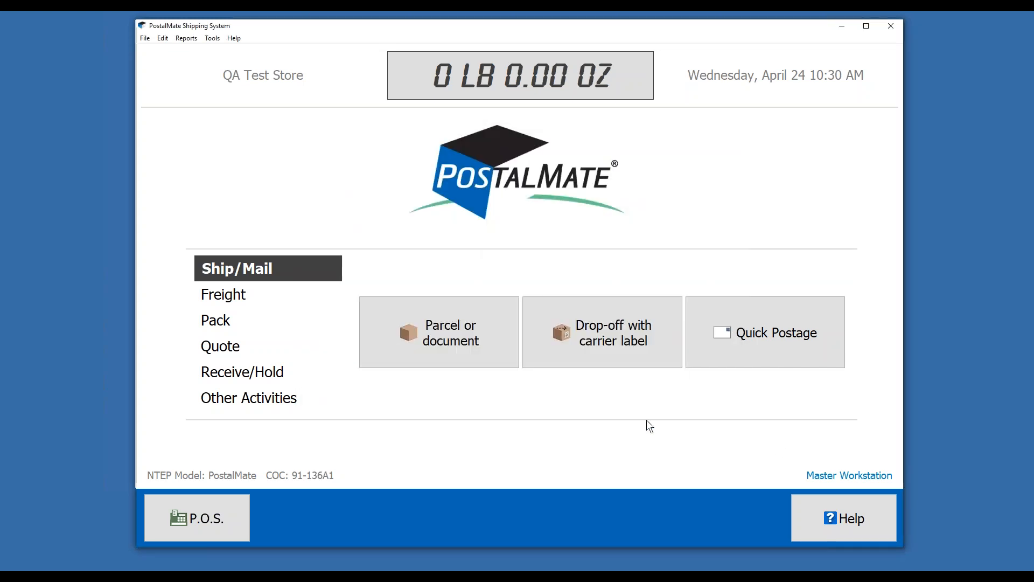
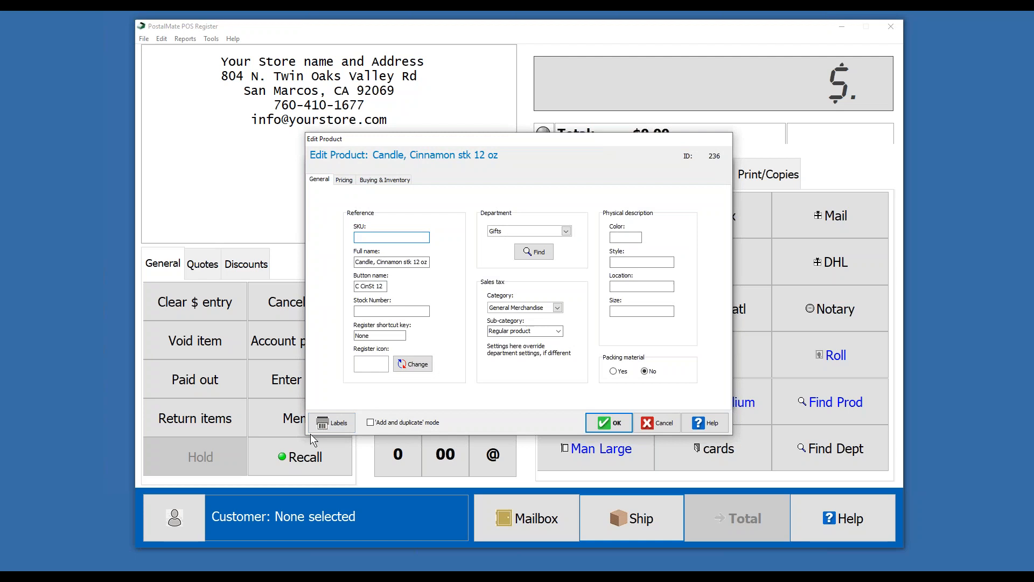
# Step: Set up printing of 6 labels for the Candle, Cinnamon stk 12 oz product, cancel the print job and close the label dialog
pyautogui.click(336, 426)
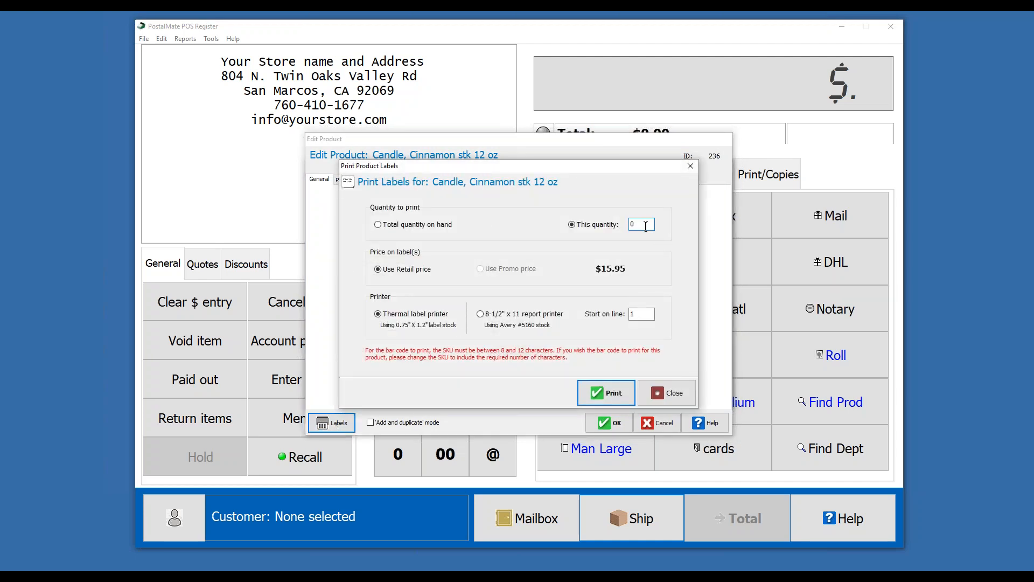
pyautogui.write('6')
pyautogui.click(594, 392)
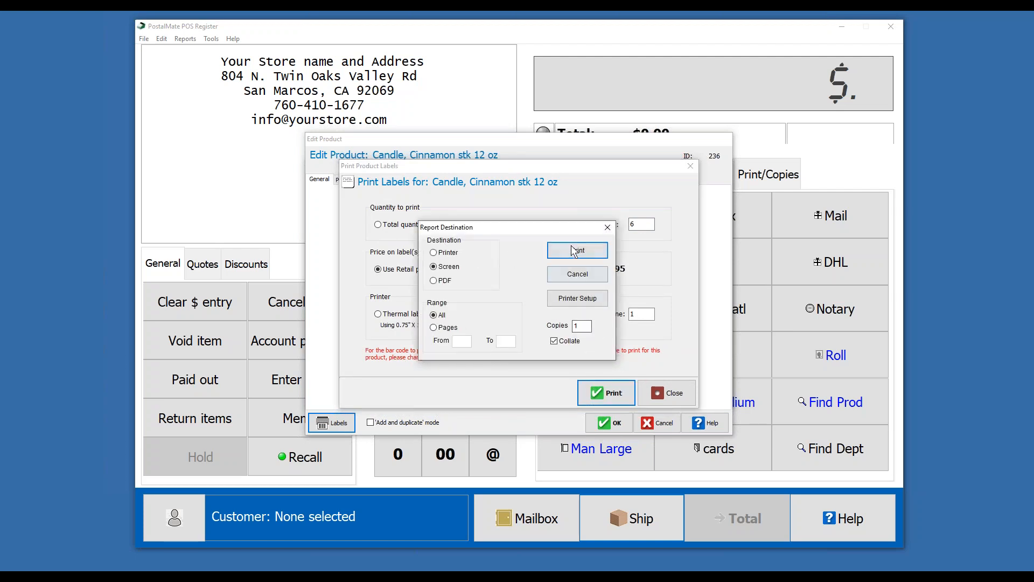
pyautogui.click(605, 279)
pyautogui.click(667, 392)
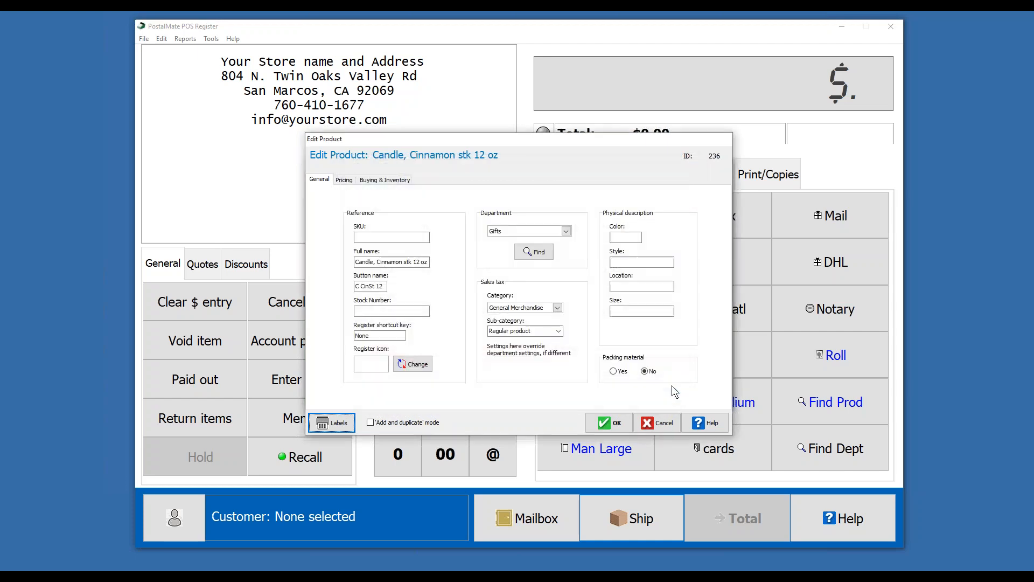
# Step: Set the SKU of the Candle, Cinnamon stk 12 oz product to 999999999 and save the record
pyautogui.click(367, 237)
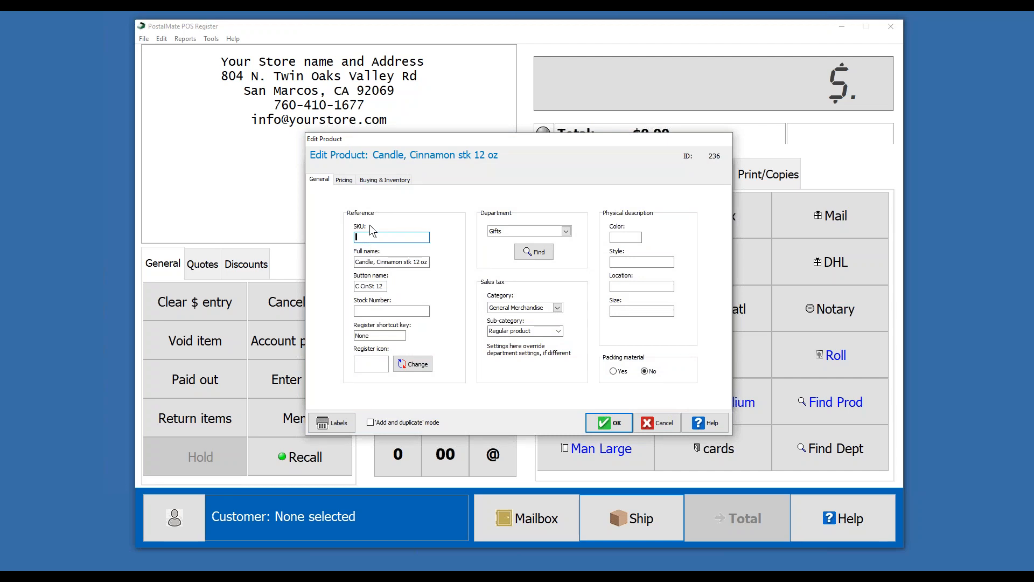
pyautogui.write('999999999')
pyautogui.click(607, 415)
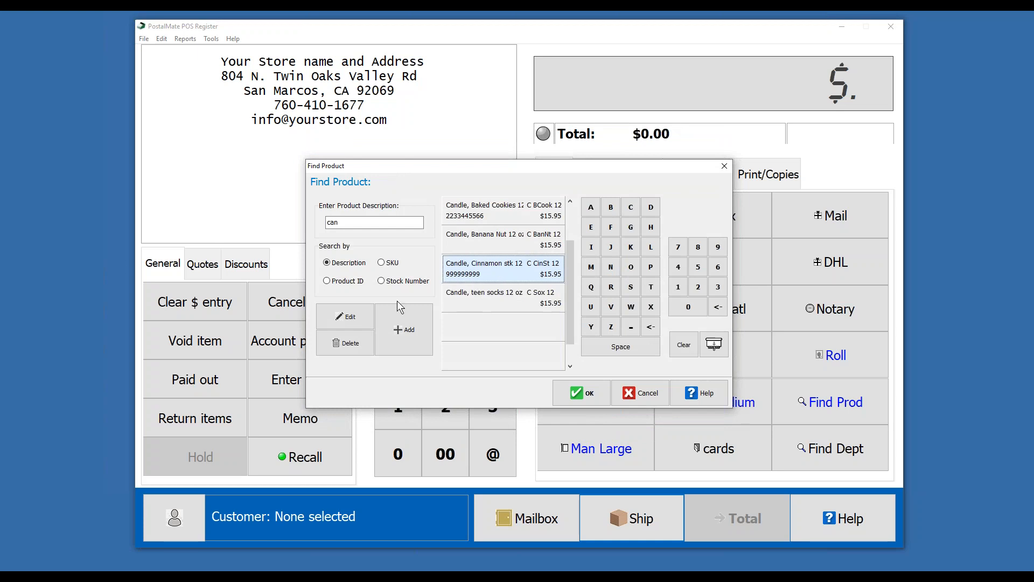
# Step: Generate an on-screen preview of 6 retail-price labels for the Candle, Cinnamon stk 12 oz product using the 8-1/2" x 11 report printer
pyautogui.click(345, 316)
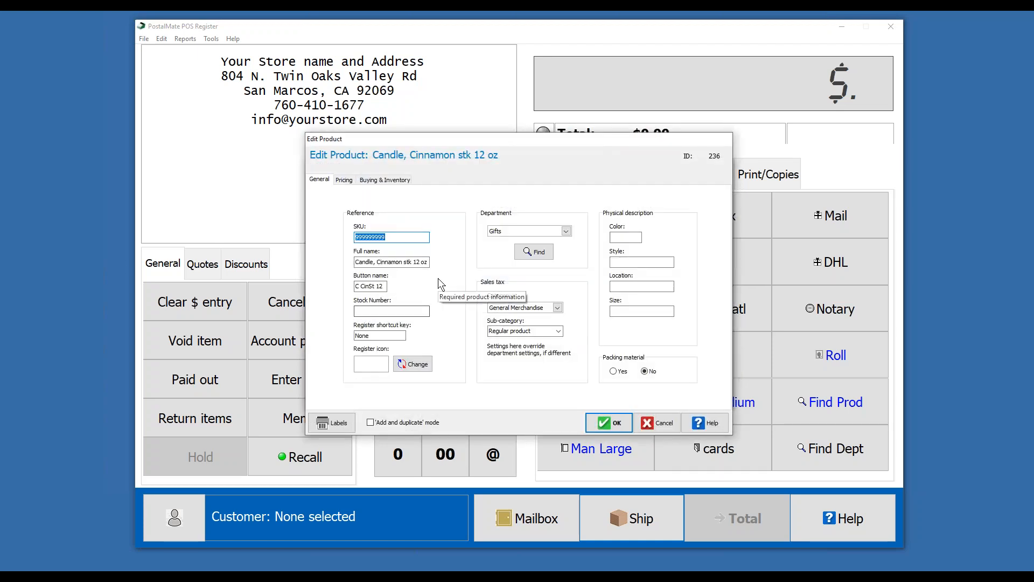
pyautogui.click(338, 423)
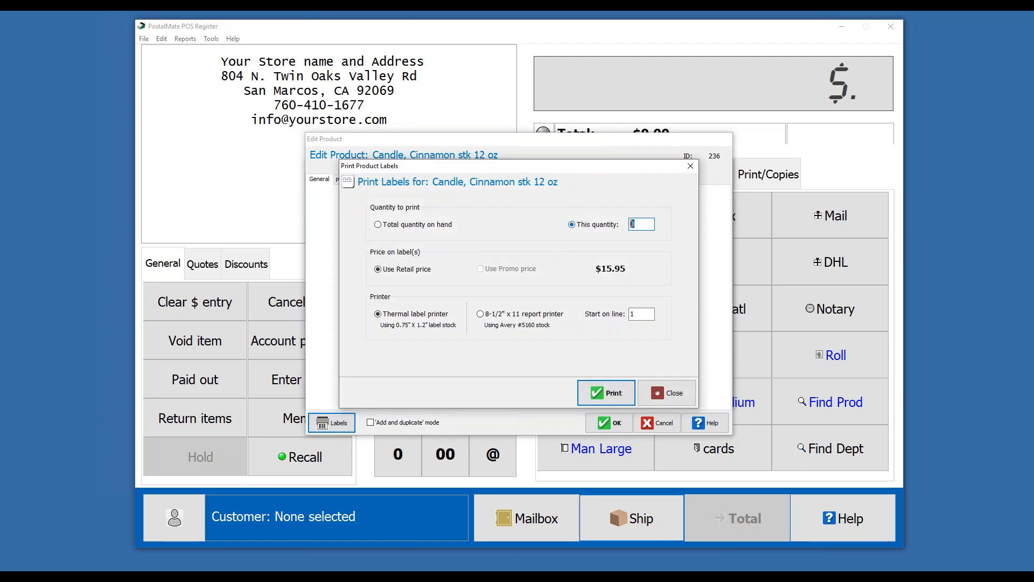
pyautogui.write('6')
pyautogui.click(503, 318)
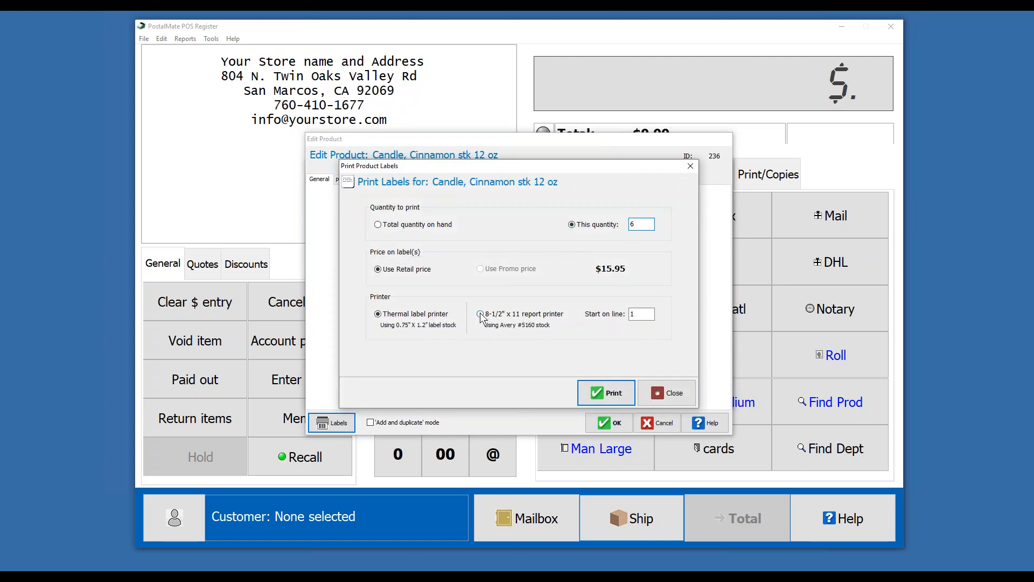
pyautogui.click(606, 394)
pyautogui.click(571, 248)
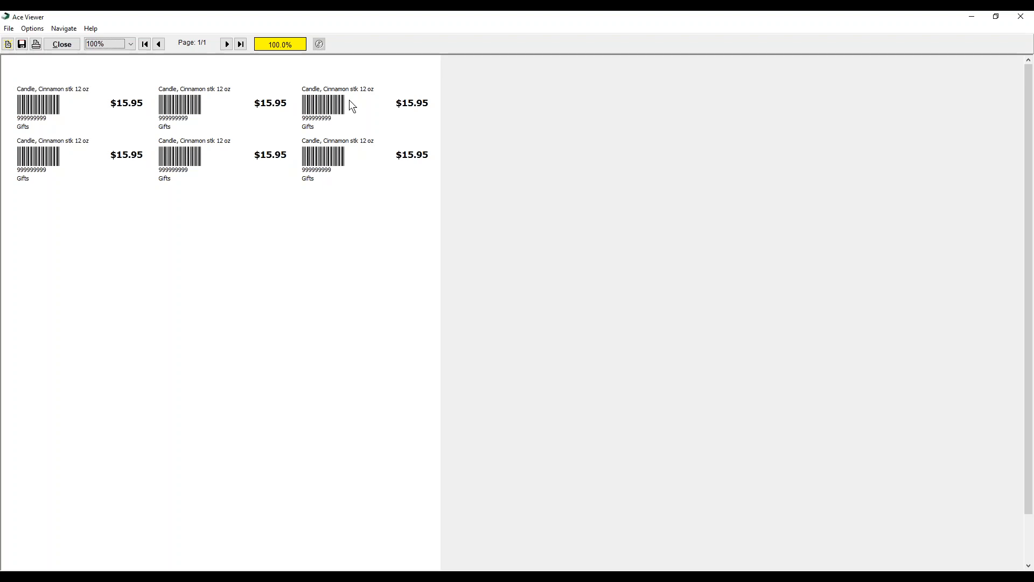
# Step: Minimize the label preview and close the label, product editing and product search dialogs
pyautogui.click(972, 20)
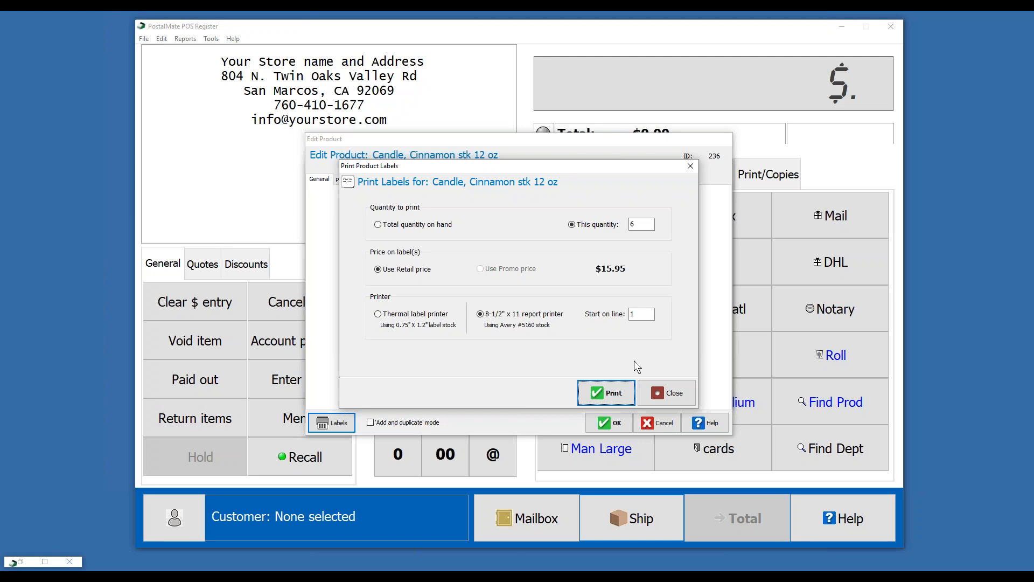
pyautogui.click(656, 394)
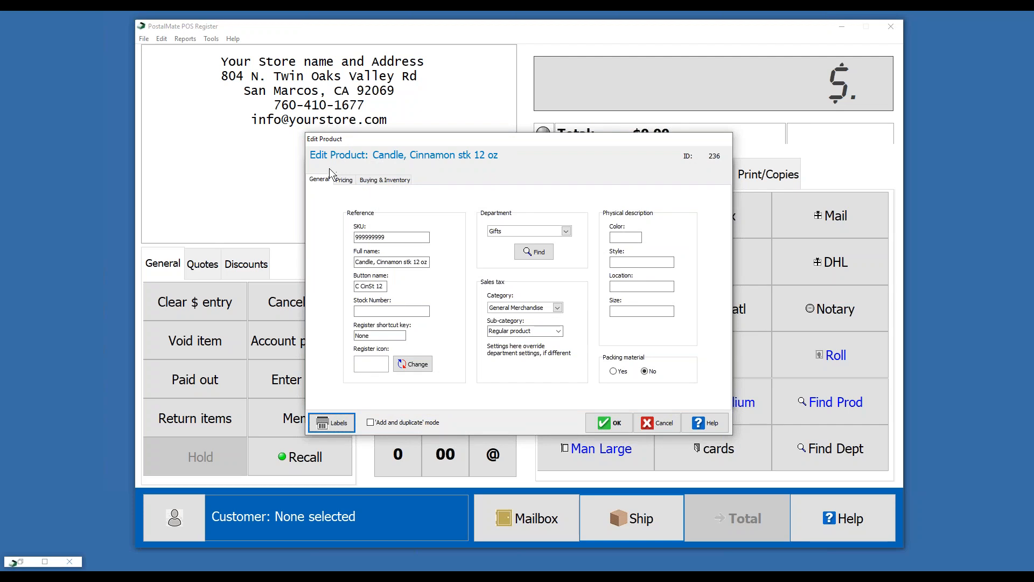
pyautogui.click(670, 428)
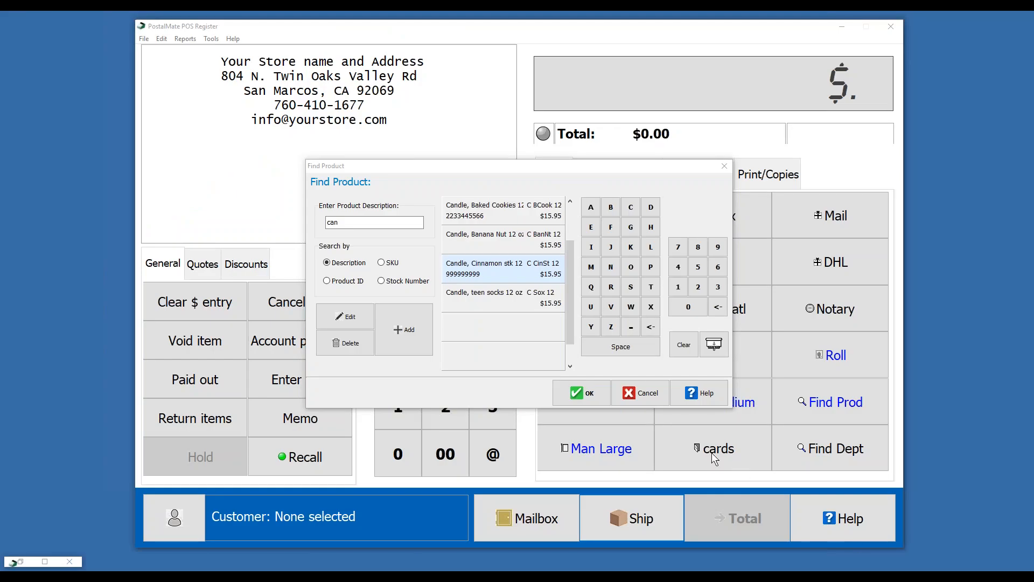
pyautogui.click(628, 394)
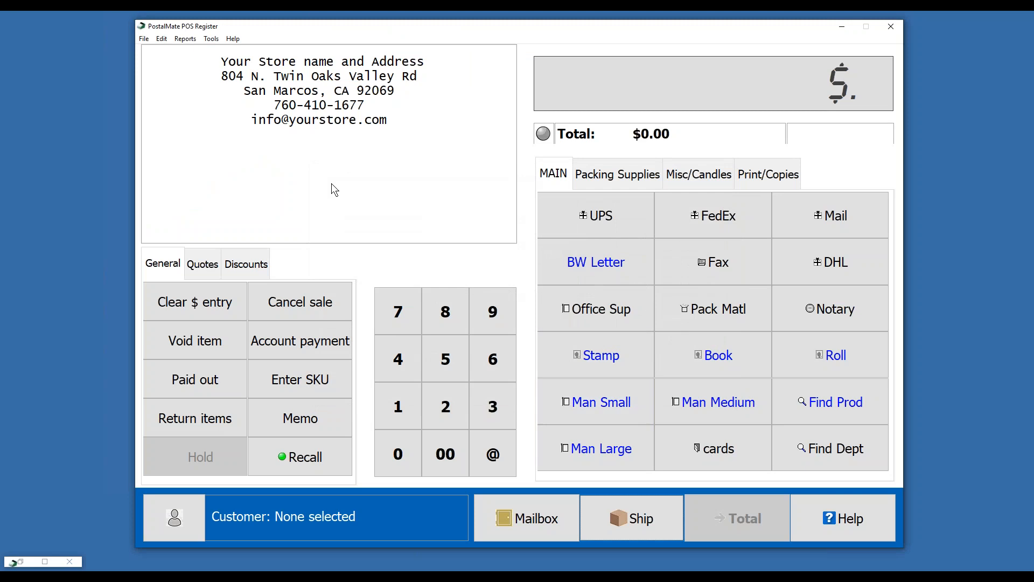
# Step: Open Receive Products and limit the product list to the Gifts department for all vendors
pyautogui.click(211, 39)
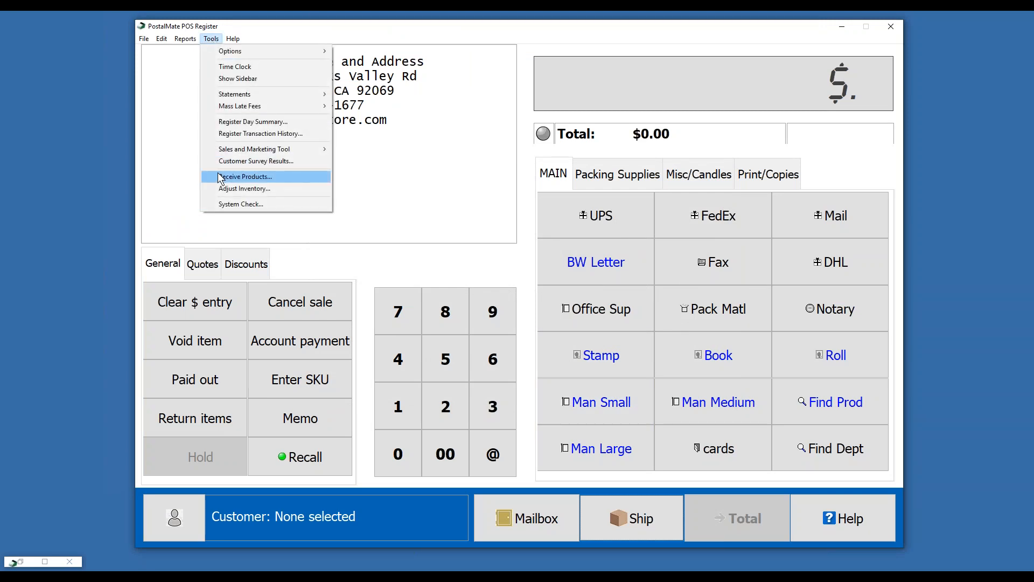
pyautogui.click(245, 176)
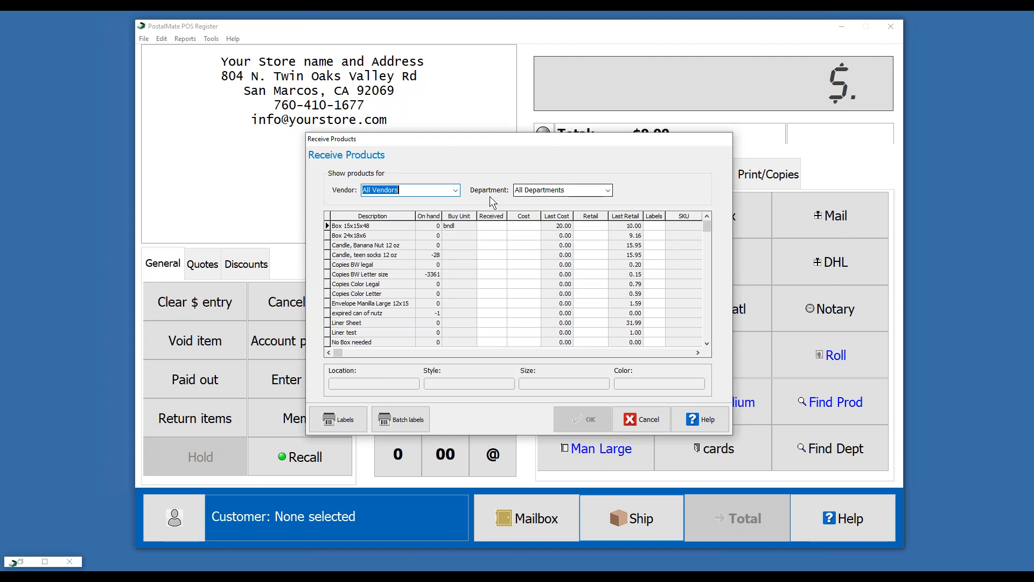
pyautogui.click(455, 190)
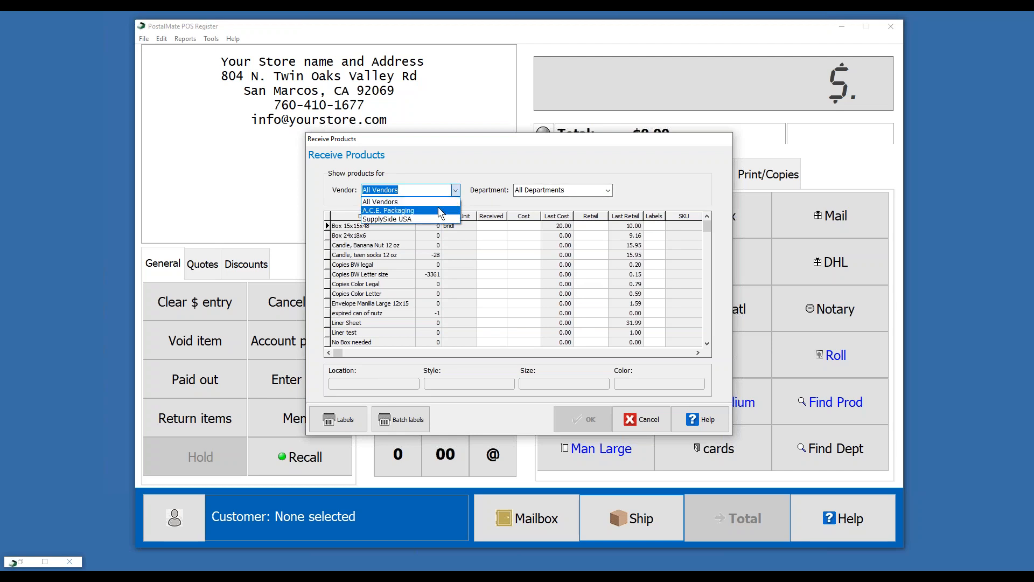
pyautogui.click(502, 171)
pyautogui.click(607, 191)
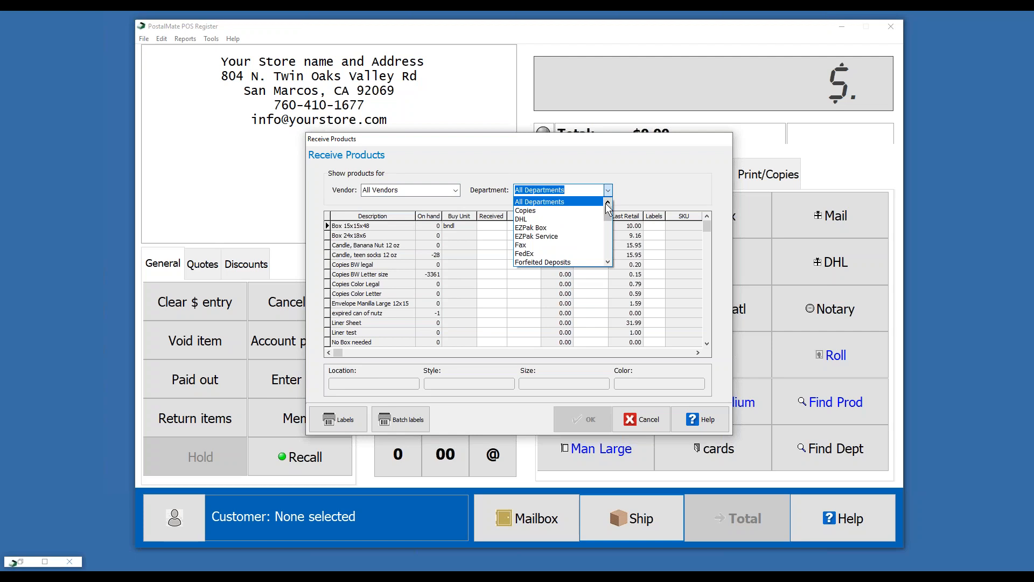
pyautogui.click(607, 235)
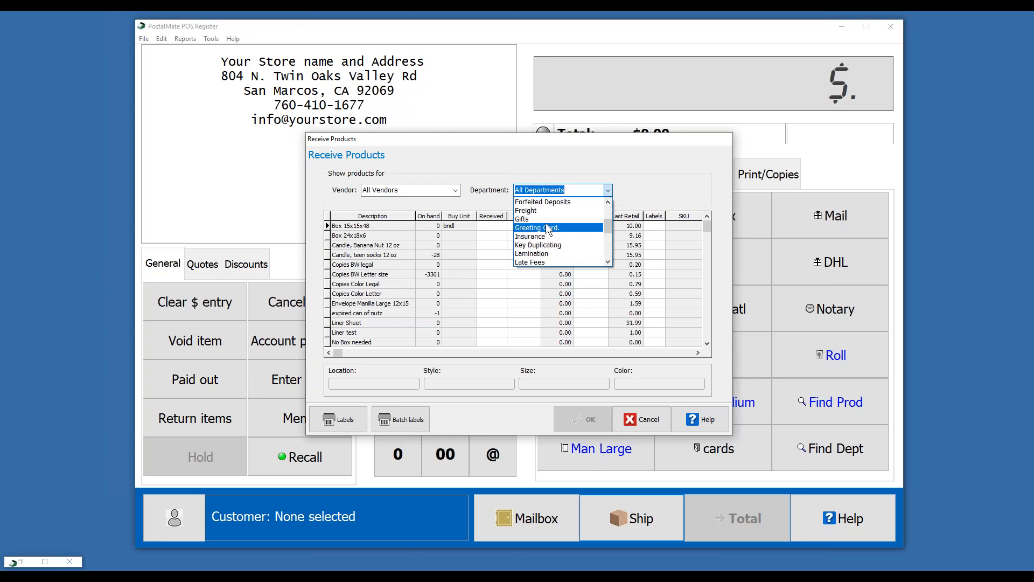
pyautogui.click(546, 220)
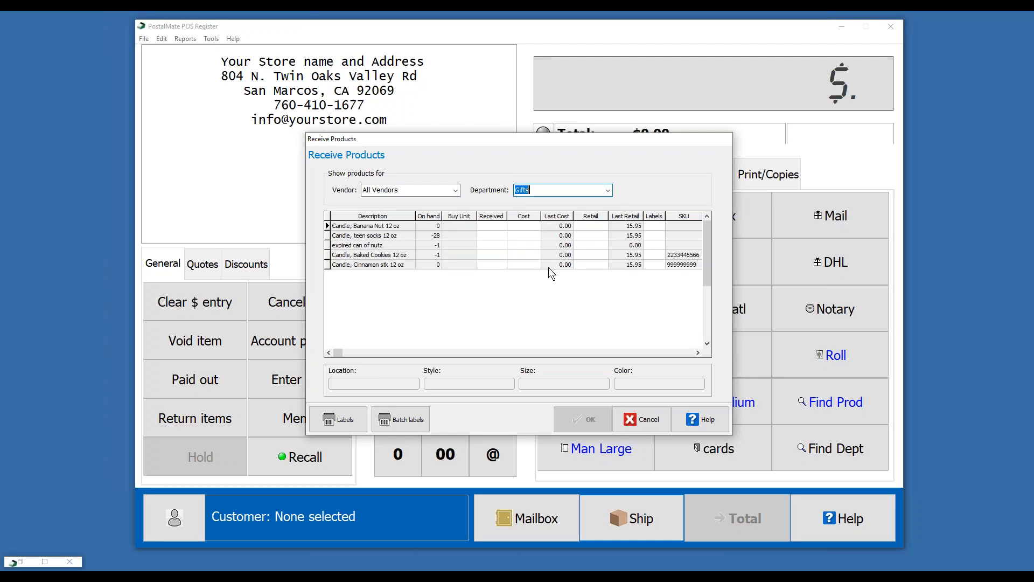
# Step: Set the retail price of the Candle, Banana Nut 12 oz and Candle, teen socks 12 oz to 16.95 and save the changes
pyautogui.click(592, 243)
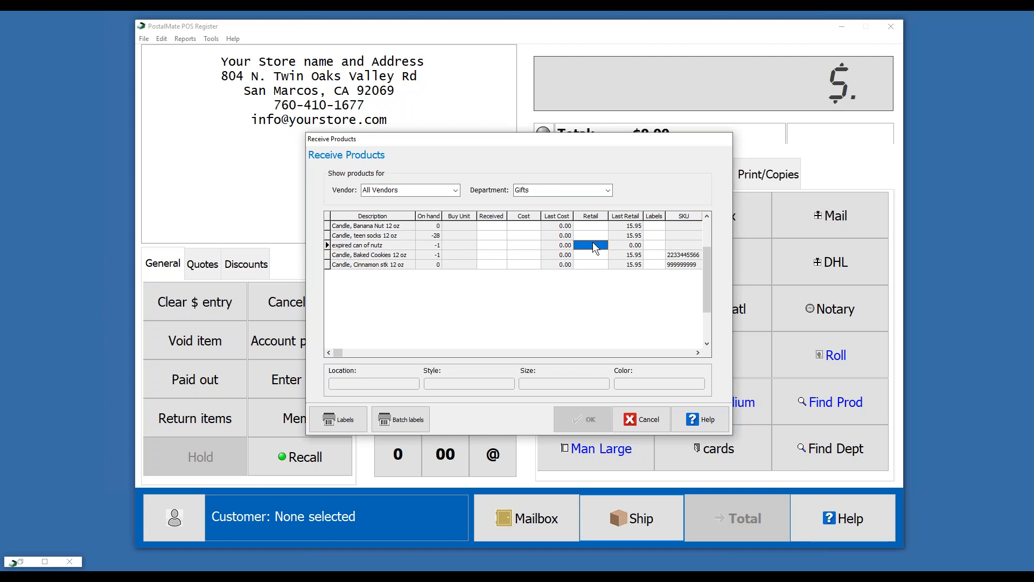
pyautogui.click(593, 223)
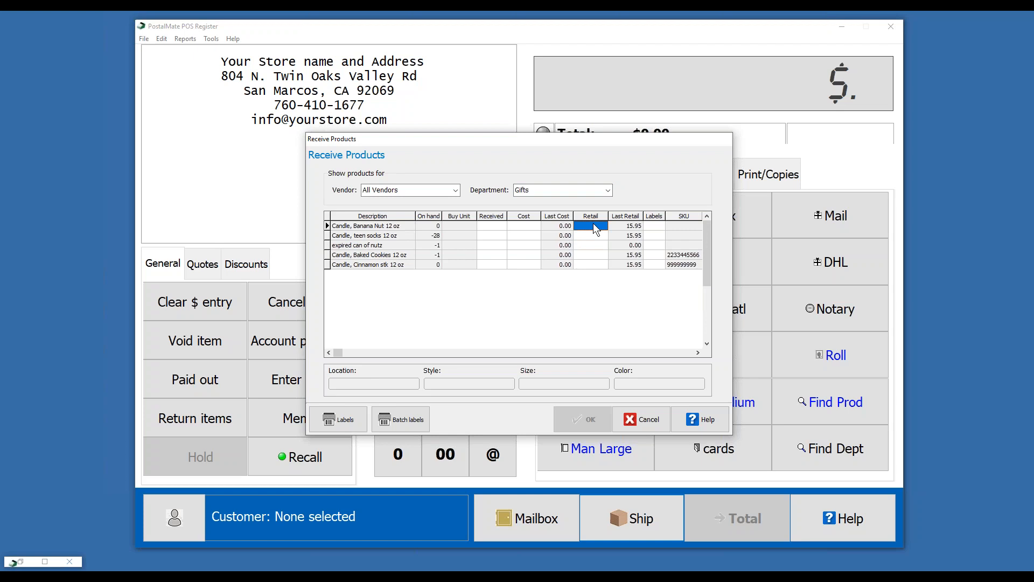
pyautogui.write('16.95')
pyautogui.press('Return')
pyautogui.write('169.')
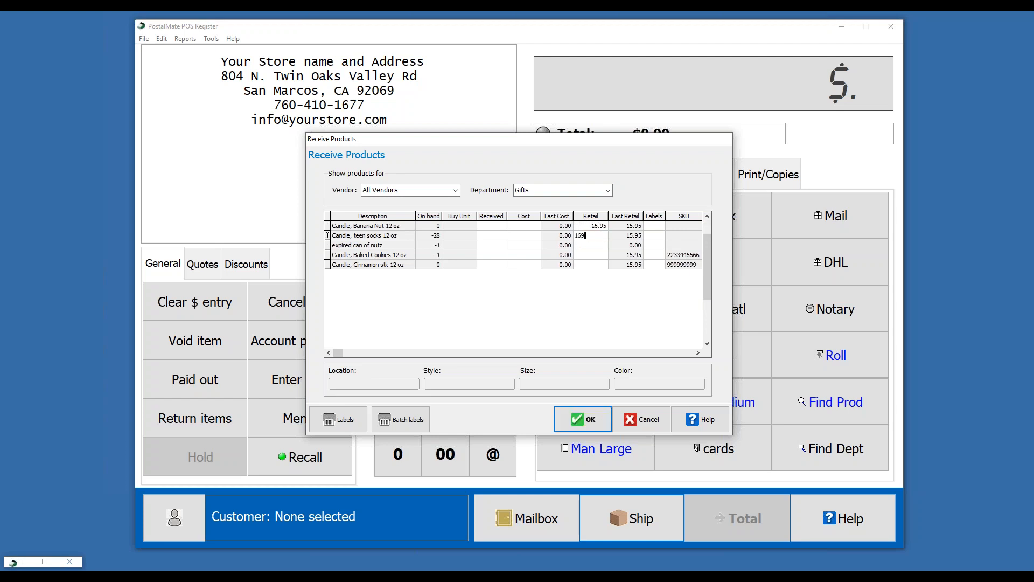
pyautogui.press('BackSpace')
pyautogui.press('BackSpace')
pyautogui.write('.95')
pyautogui.click(559, 414)
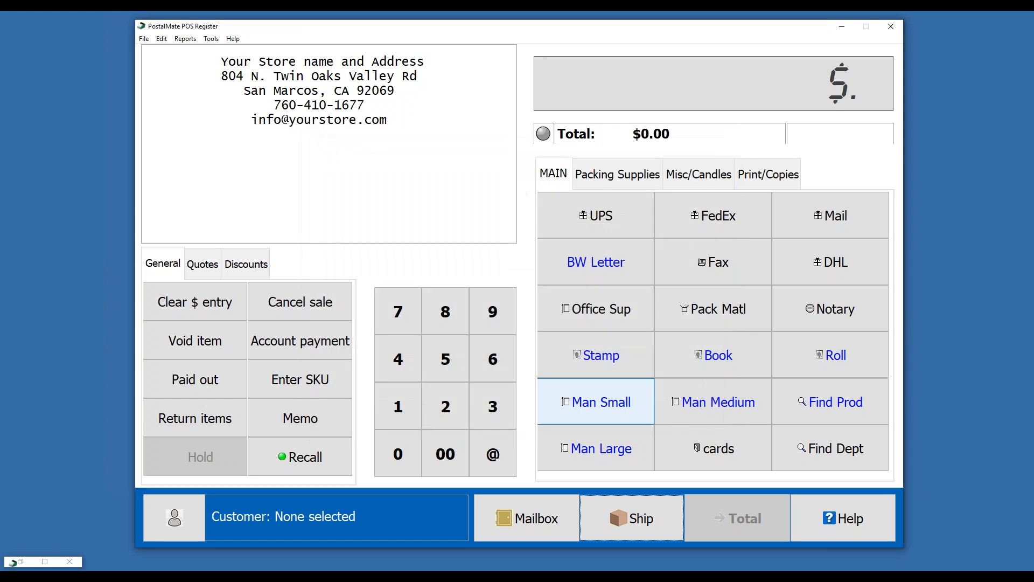
# Step: Ring up the Banana Nut 12 oz candle from the Misc/Candles buttons to check its price, and cancel the sale
pyautogui.click(699, 179)
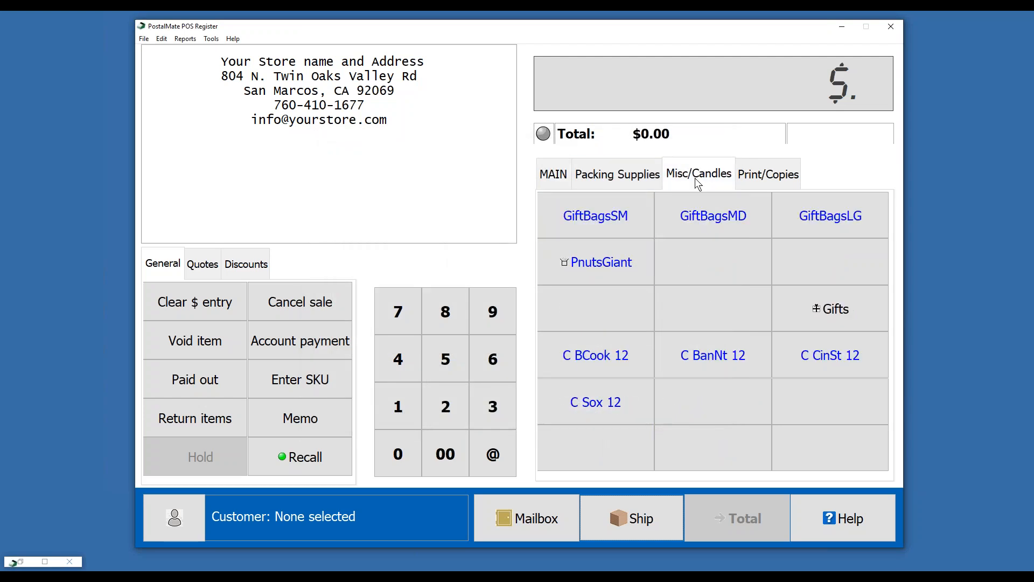
pyautogui.click(683, 351)
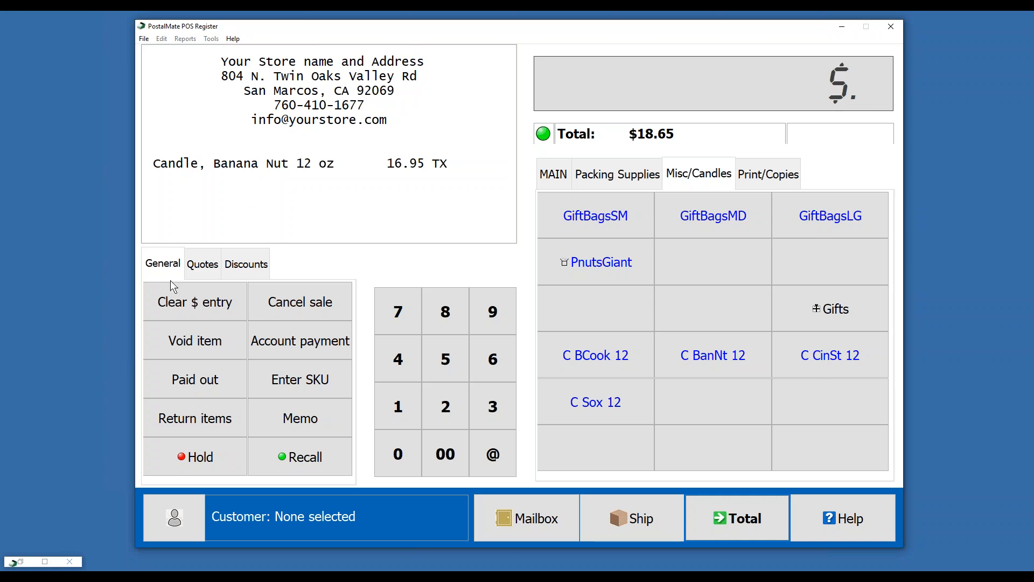
pyautogui.click(265, 308)
pyautogui.click(554, 312)
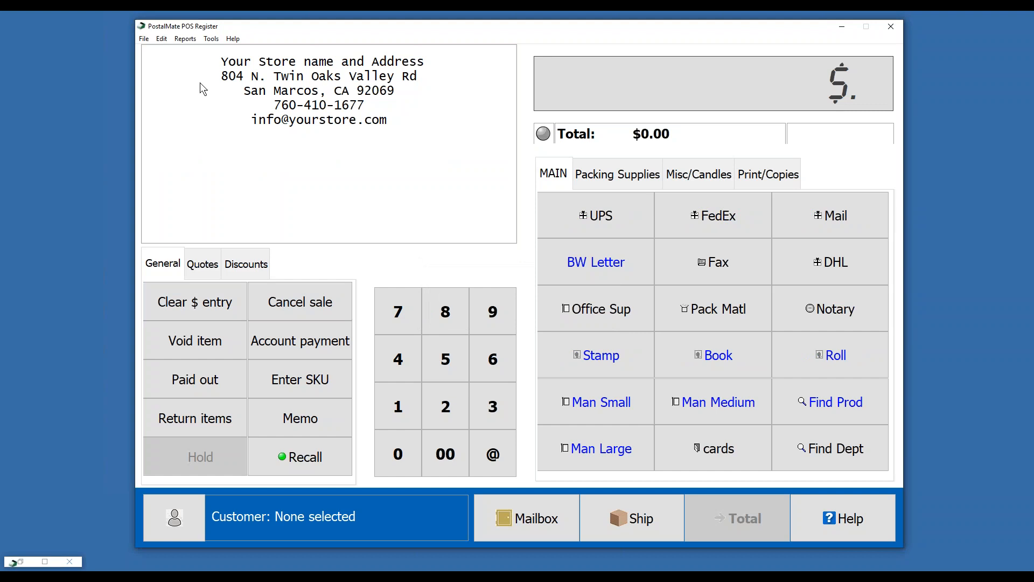
# Step: Reopen Receive Products and filter its list by the Gifts department
pyautogui.click(211, 39)
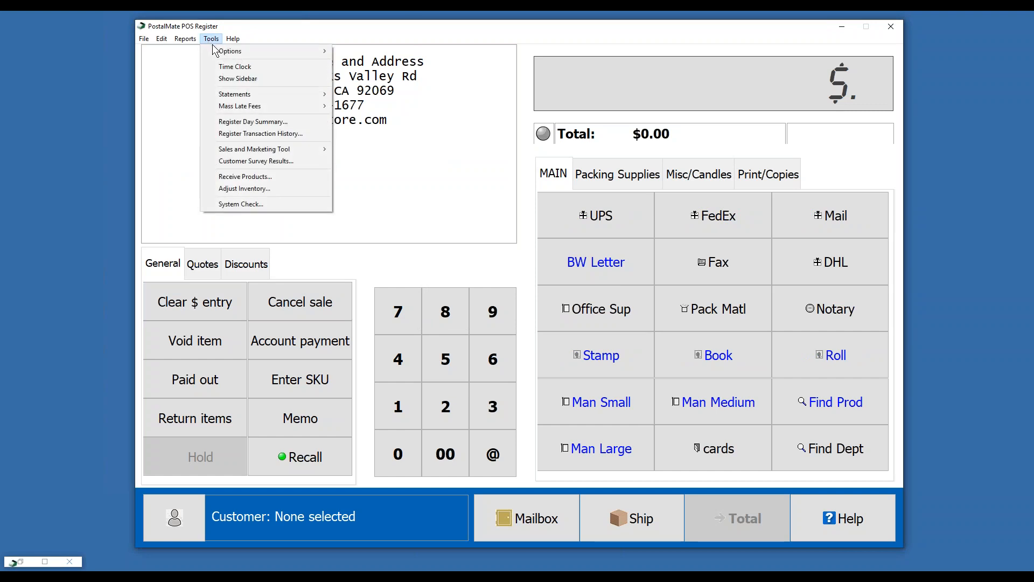
pyautogui.click(220, 177)
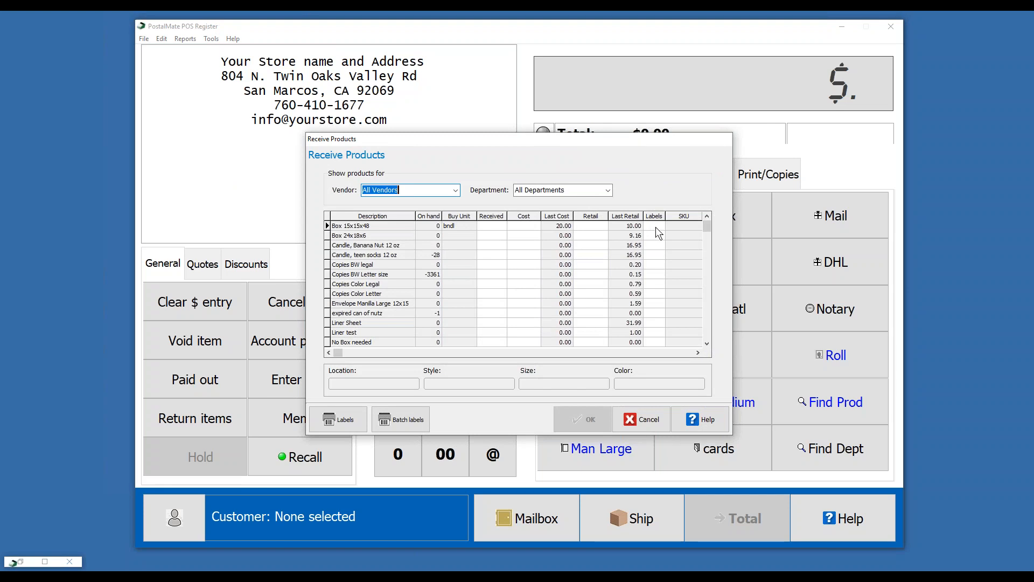
pyautogui.click(606, 190)
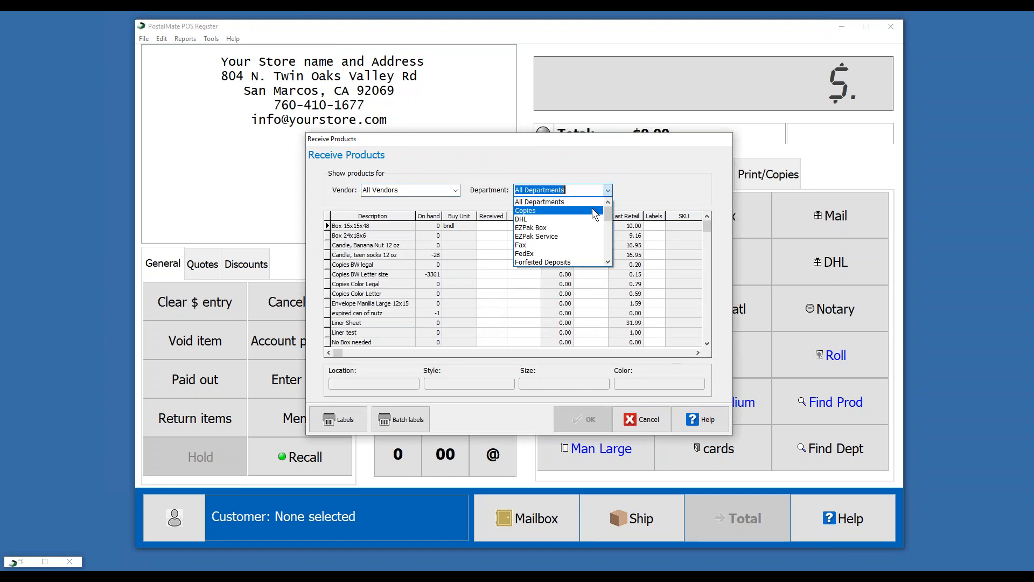
pyautogui.click(605, 232)
pyautogui.click(580, 221)
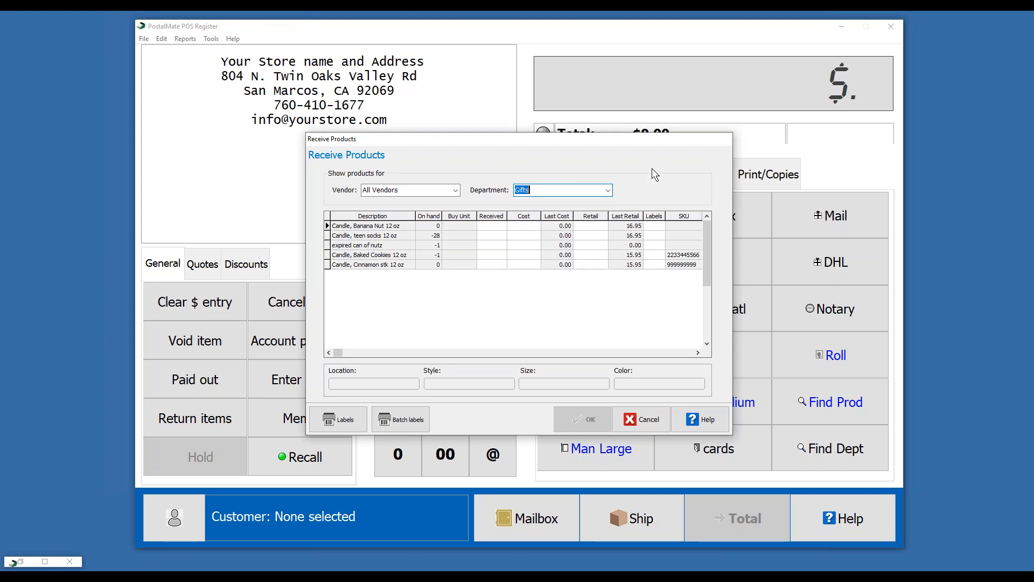
# Step: Set the label quantity to 6 for each of the Banana Nut, teen socks, Baked Cookies and Cinnamon stk candles
pyautogui.click(656, 228)
pyautogui.write('6')
pyautogui.click(657, 235)
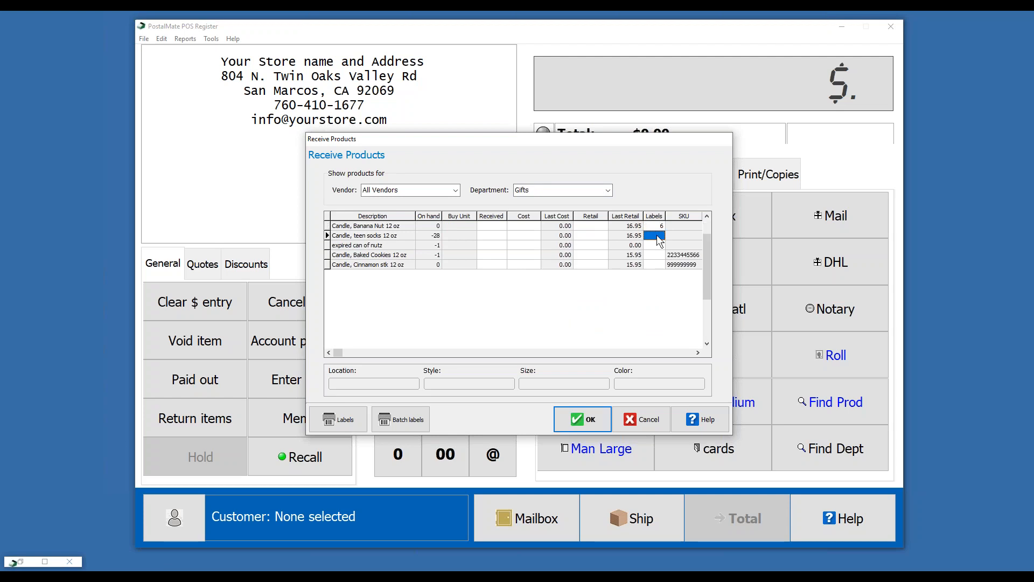
pyautogui.write('6')
pyautogui.click(654, 254)
pyautogui.write('6')
pyautogui.click(654, 264)
pyautogui.write('6')
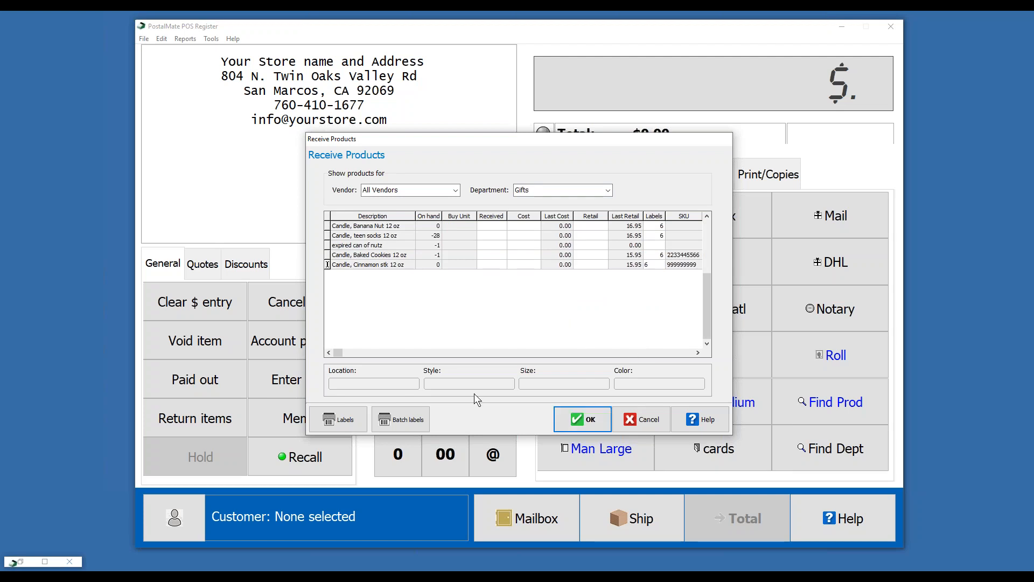
# Step: Generate the batch labels as an on-screen preview, saving the changes, and close the preview and Receive Products
pyautogui.click(399, 423)
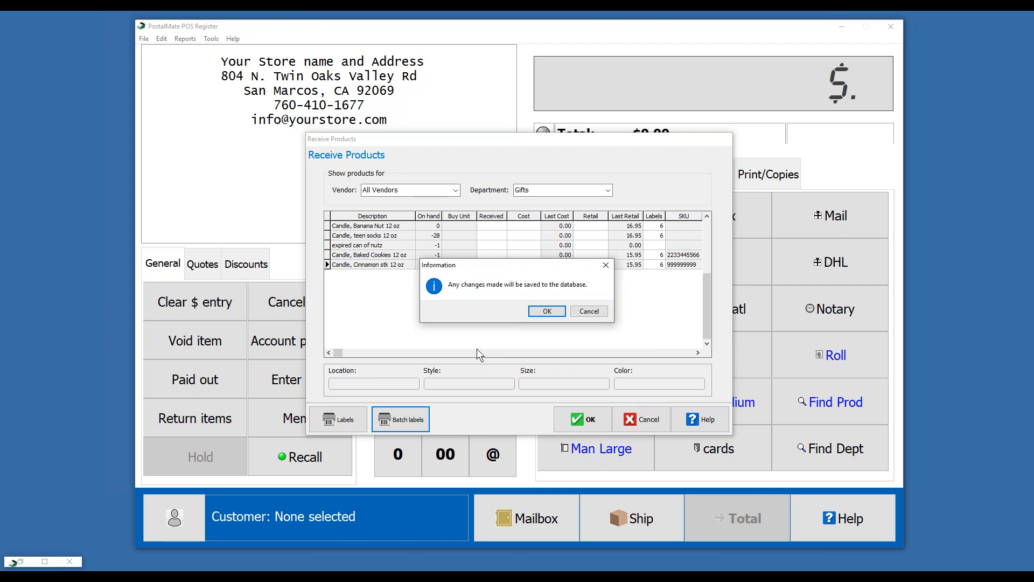
pyautogui.click(545, 311)
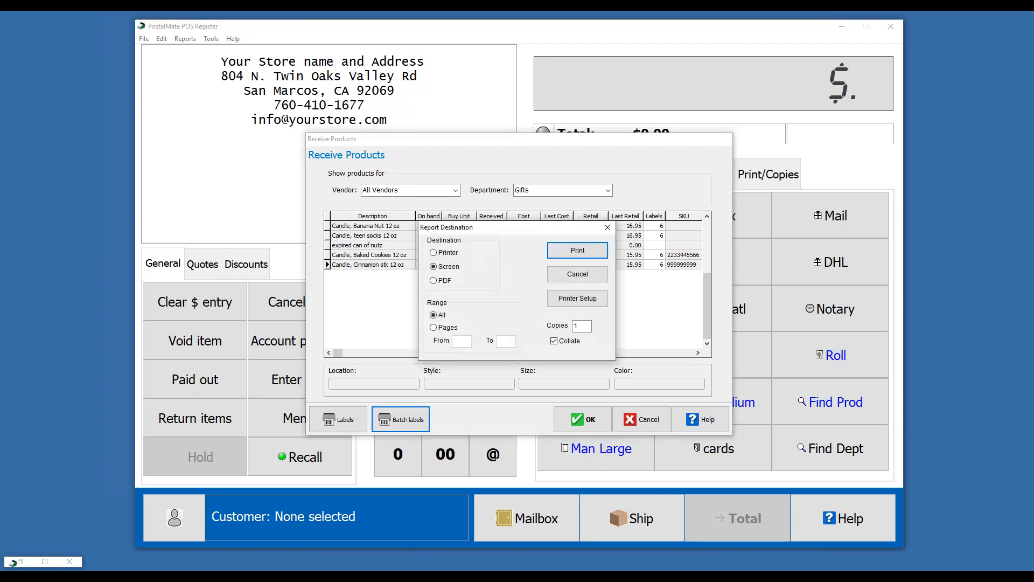
pyautogui.click(564, 254)
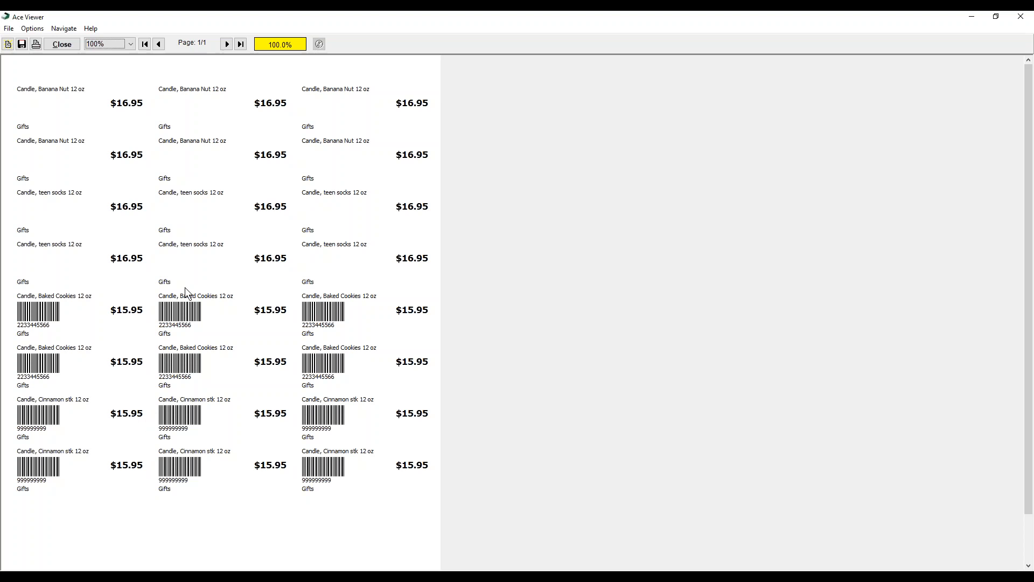
pyautogui.click(61, 45)
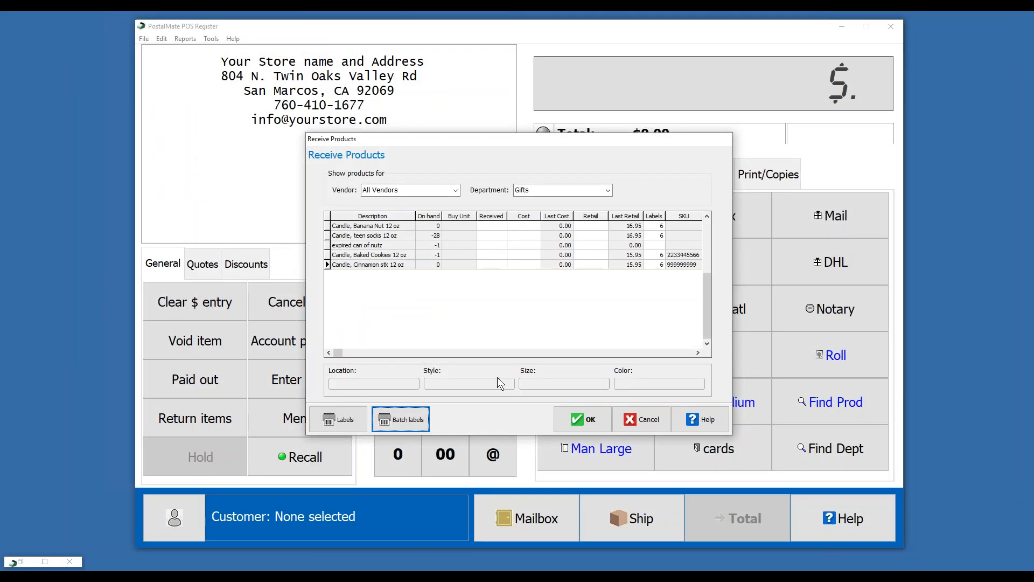
pyautogui.click(640, 423)
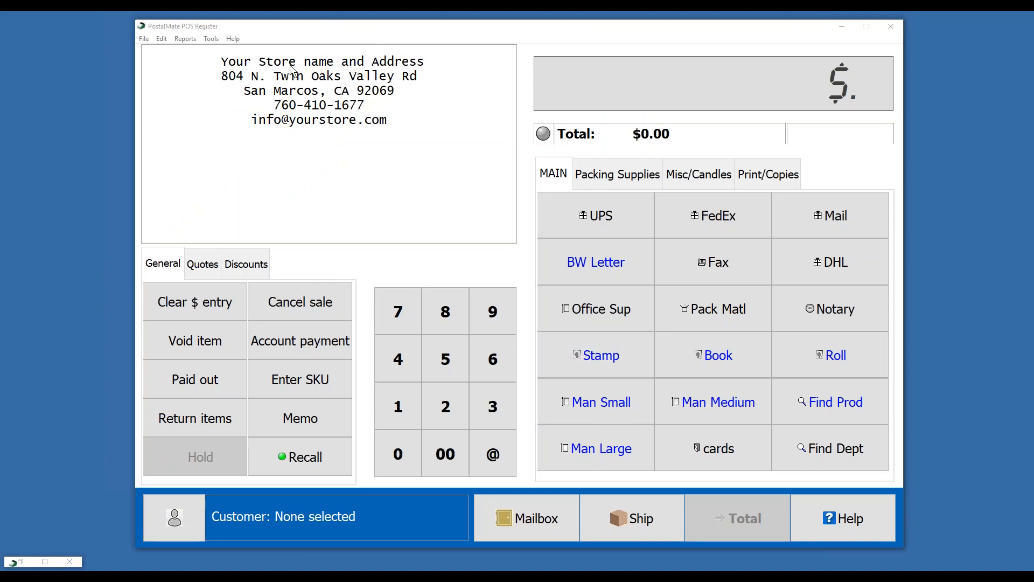
# Step: Review the Tender Type requirement among the Other register settings and accept the Register Settings
pyautogui.click(211, 38)
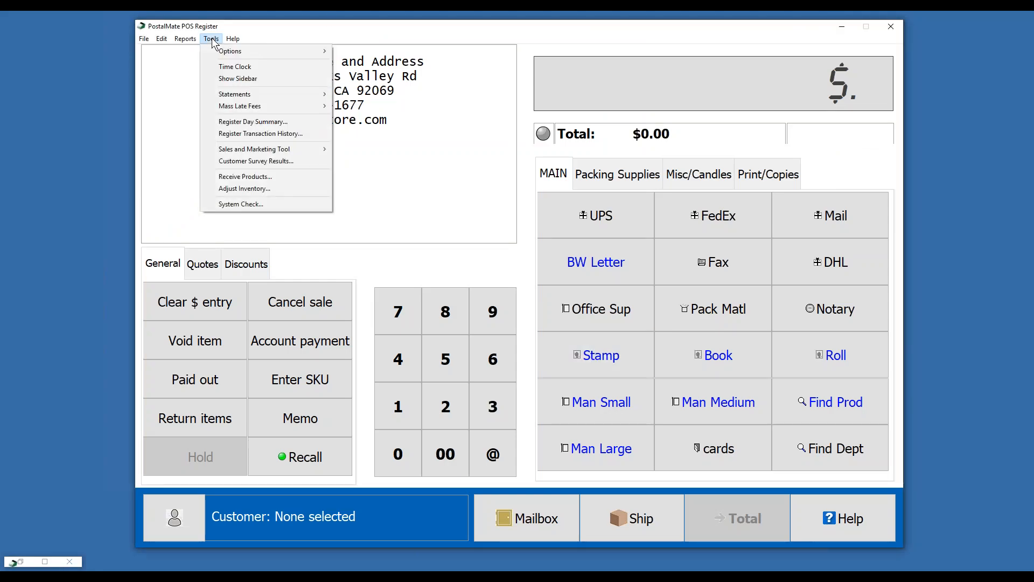
pyautogui.moveTo(227, 54)
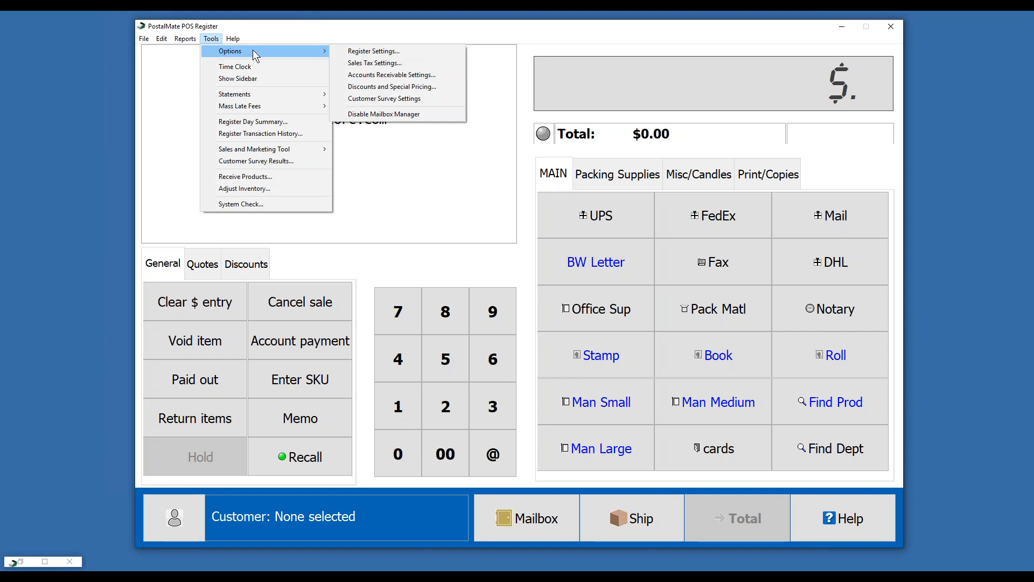
pyautogui.click(354, 54)
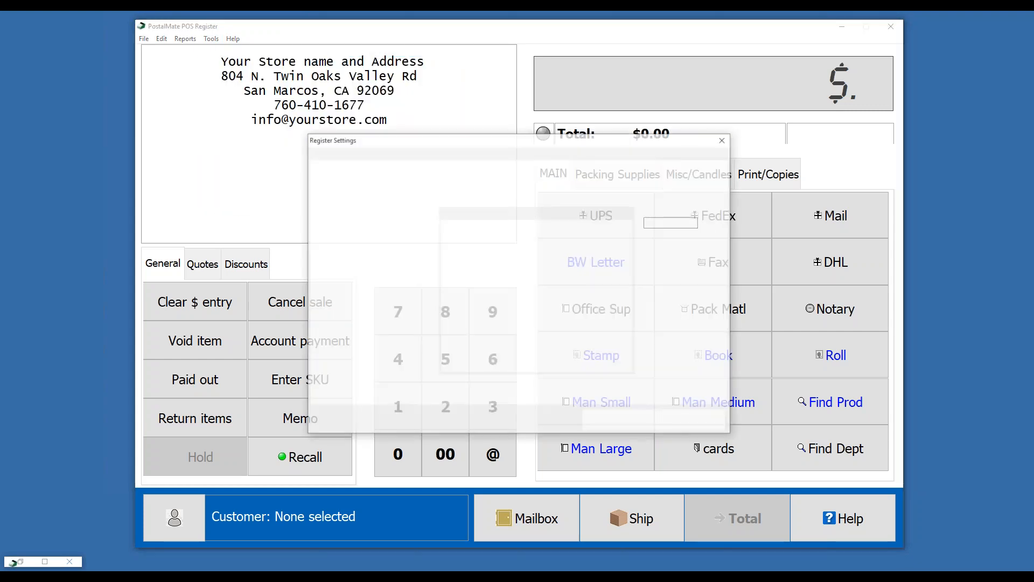
pyautogui.click(626, 152)
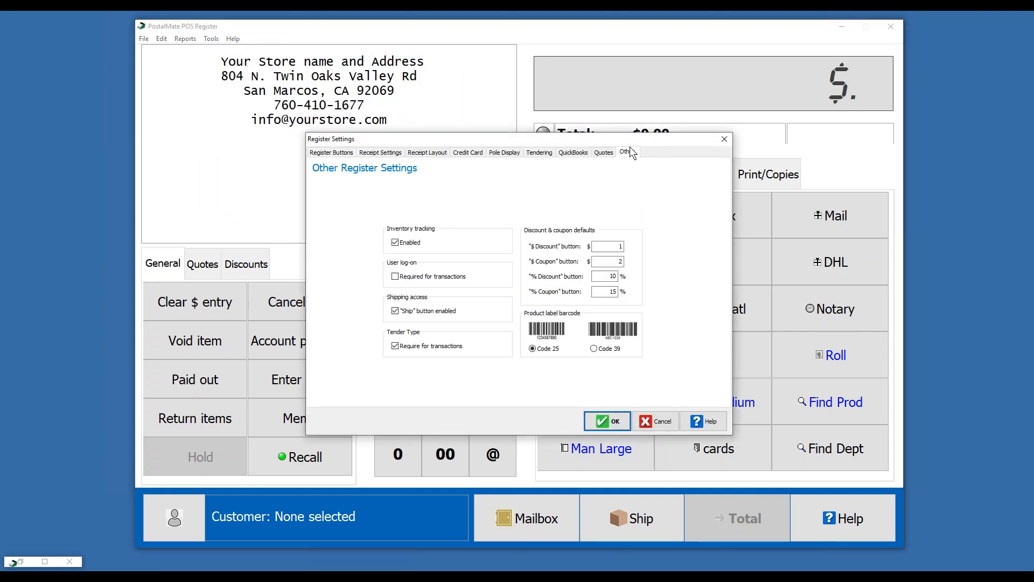
pyautogui.click(396, 346)
pyautogui.click(609, 423)
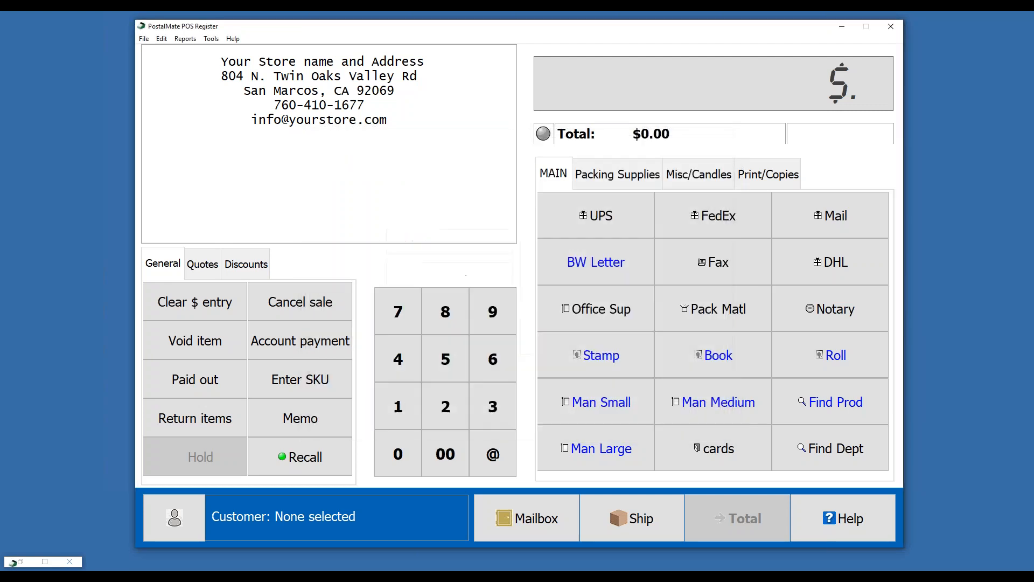
# Step: Ring up a Forever stamp book, a medium manila envelope and a small manila envelope, and total the sale
pyautogui.click(694, 361)
pyautogui.click(692, 399)
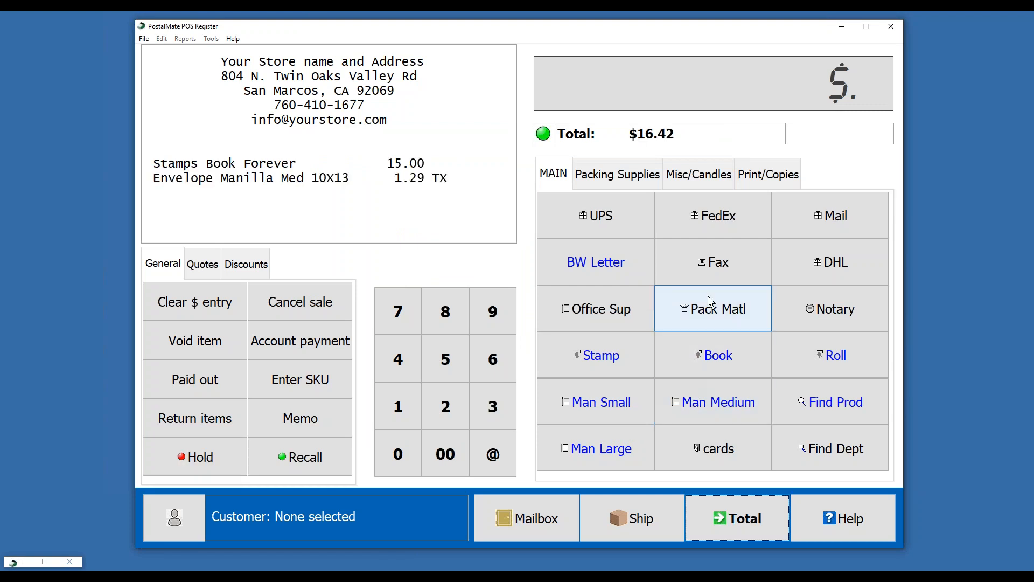
pyautogui.click(606, 383)
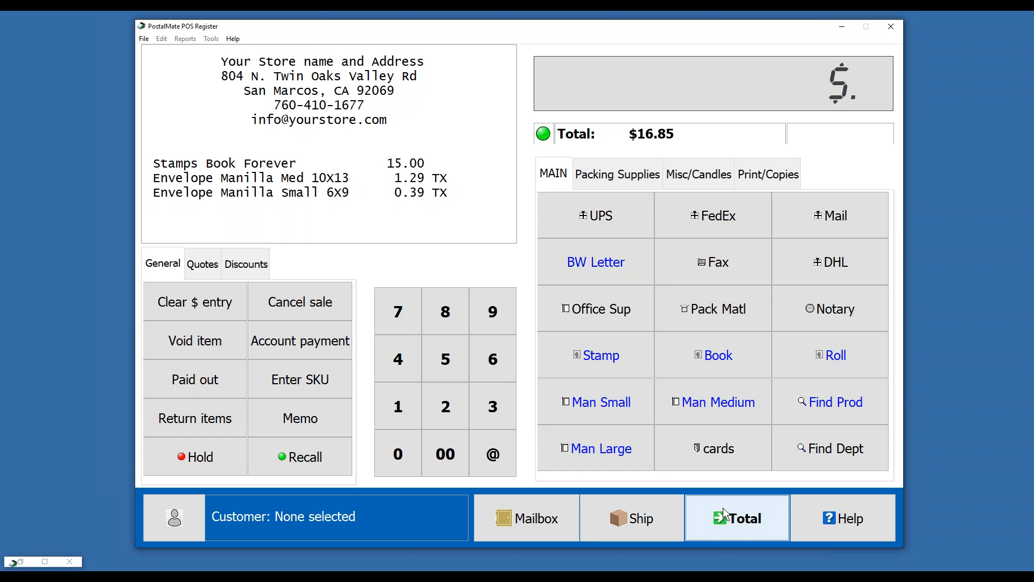
pyautogui.click(725, 517)
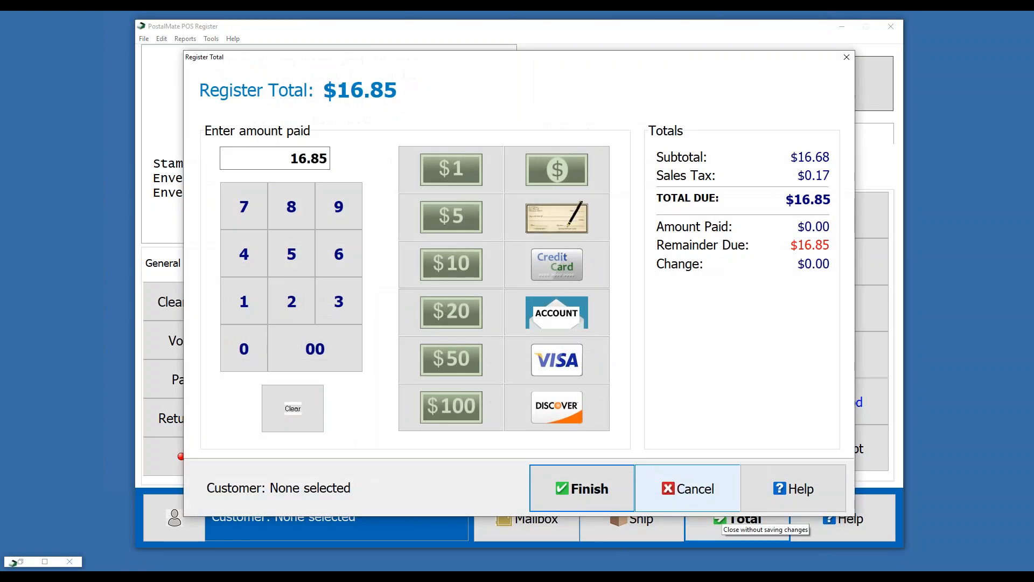
# Step: Tender the full $16.85 in cash and complete the sale through the receipt options
pyautogui.click(579, 489)
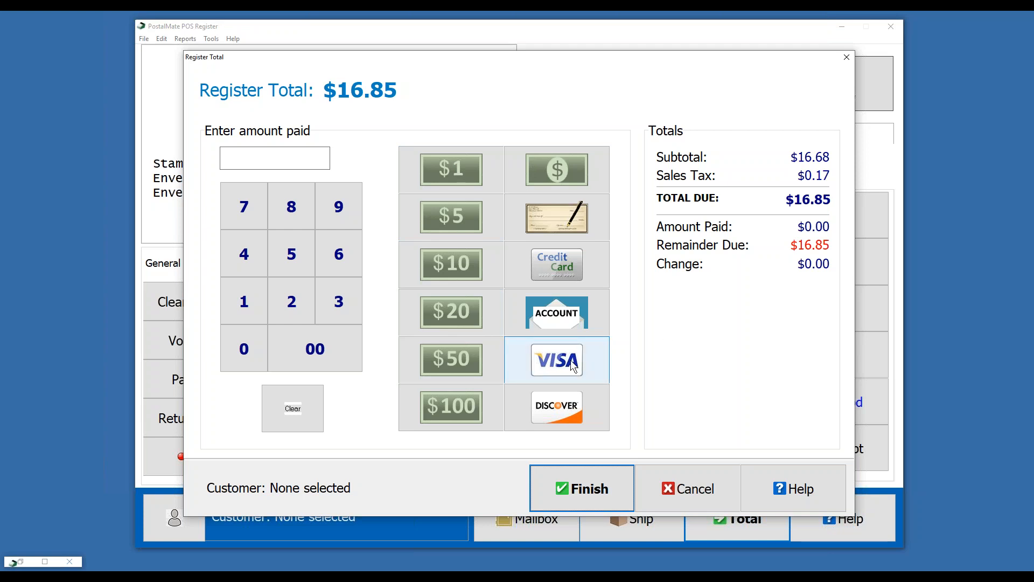
pyautogui.click(560, 169)
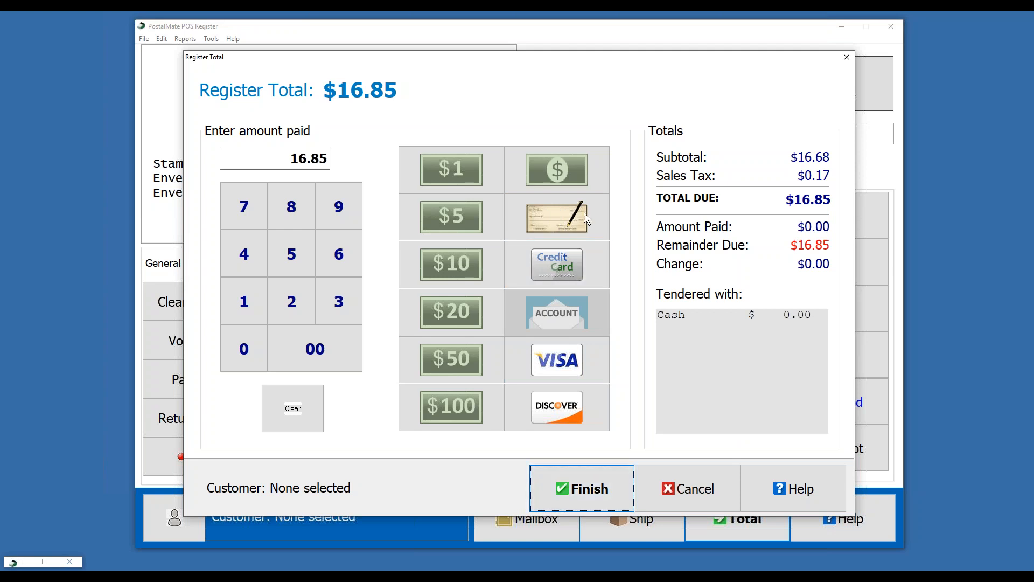
pyautogui.click(574, 179)
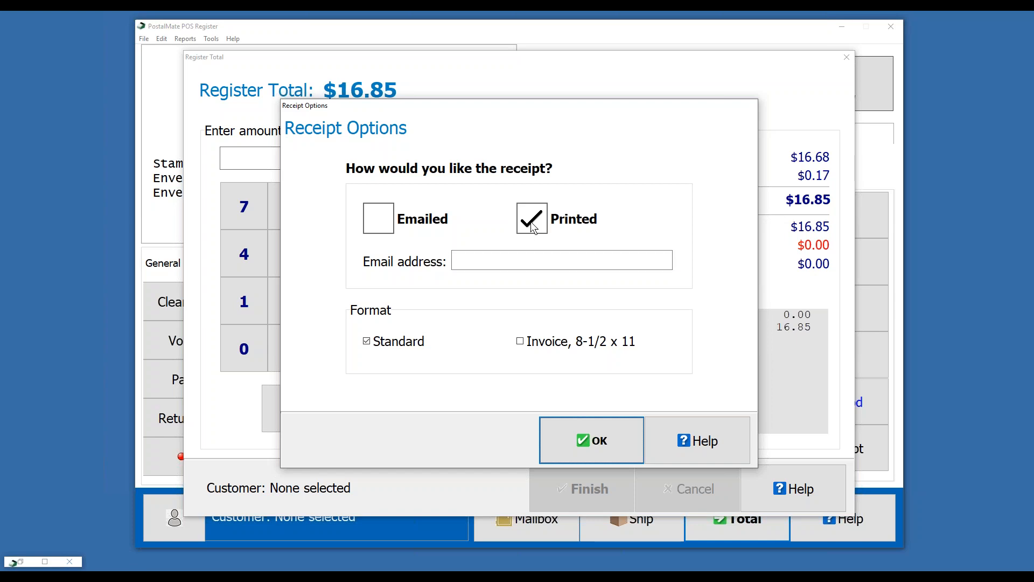
pyautogui.click(533, 222)
pyautogui.click(565, 438)
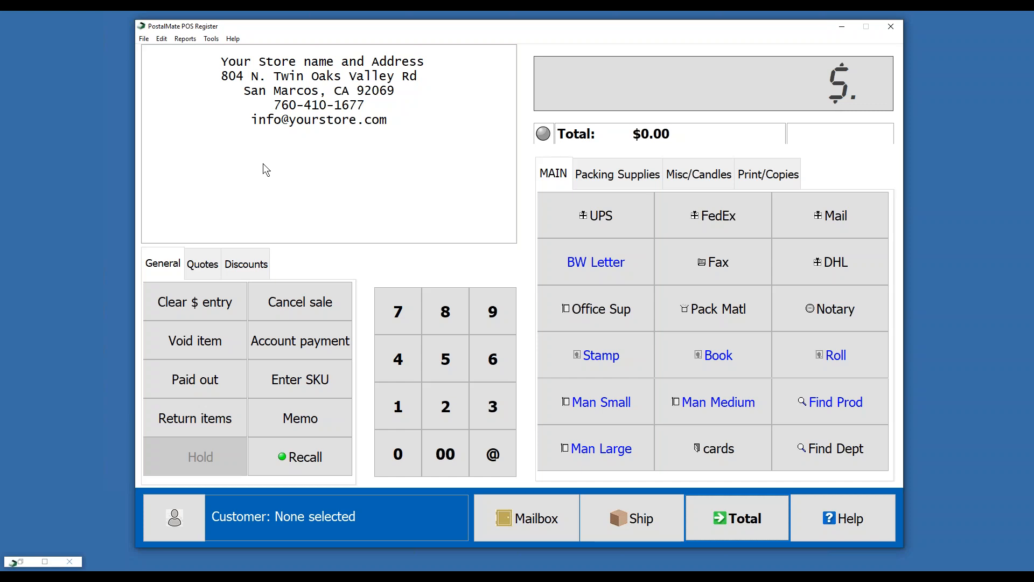
# Step: Check the on-hand quantities in Receive Products and cancel out of it
pyautogui.click(213, 40)
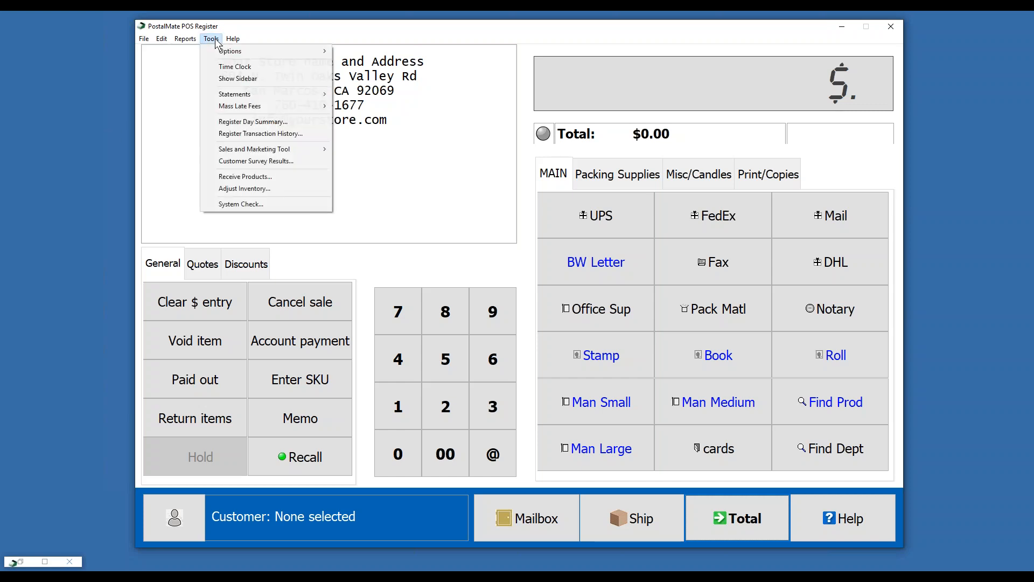
pyautogui.moveTo(219, 52)
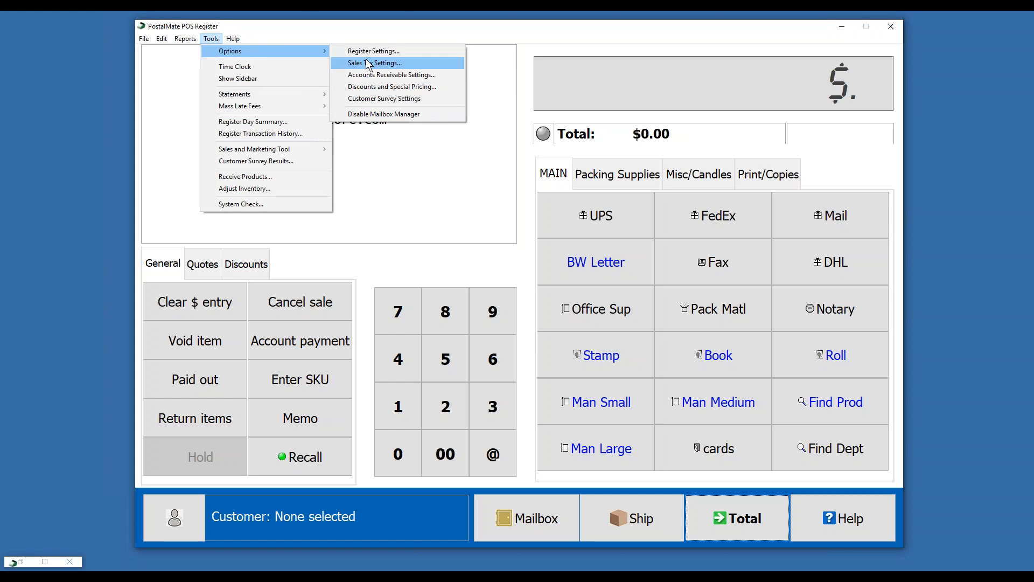
pyautogui.click(281, 178)
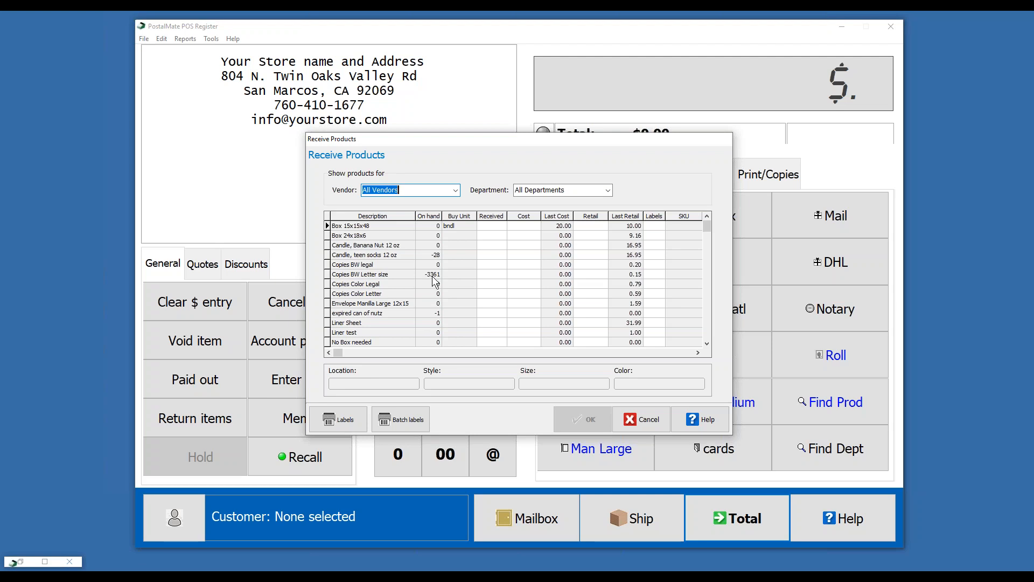
pyautogui.click(629, 419)
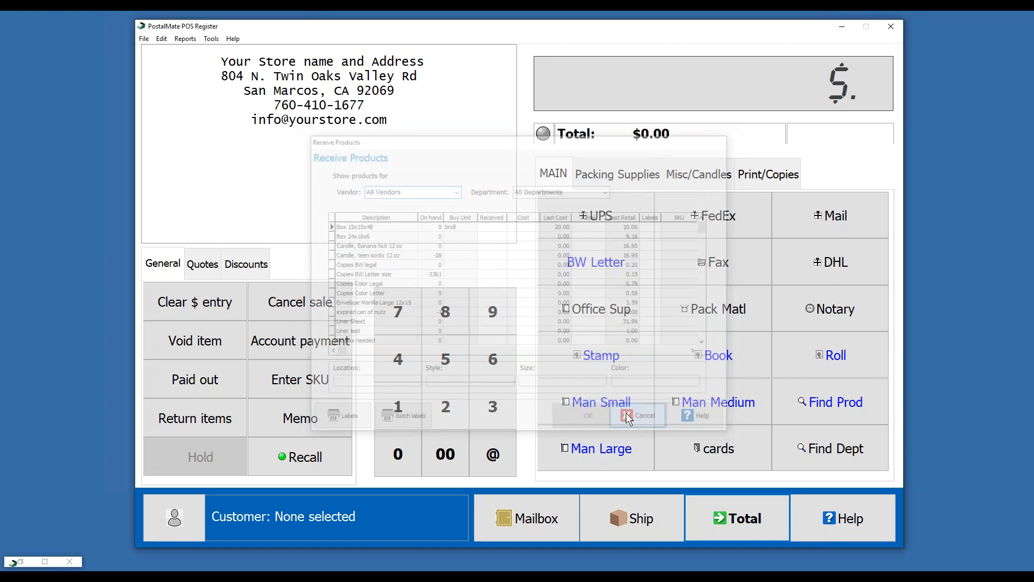
# Step: Search the products for "copies" and open the Buying & Inventory settings of Copies BW legal
pyautogui.click(163, 38)
pyautogui.click(178, 76)
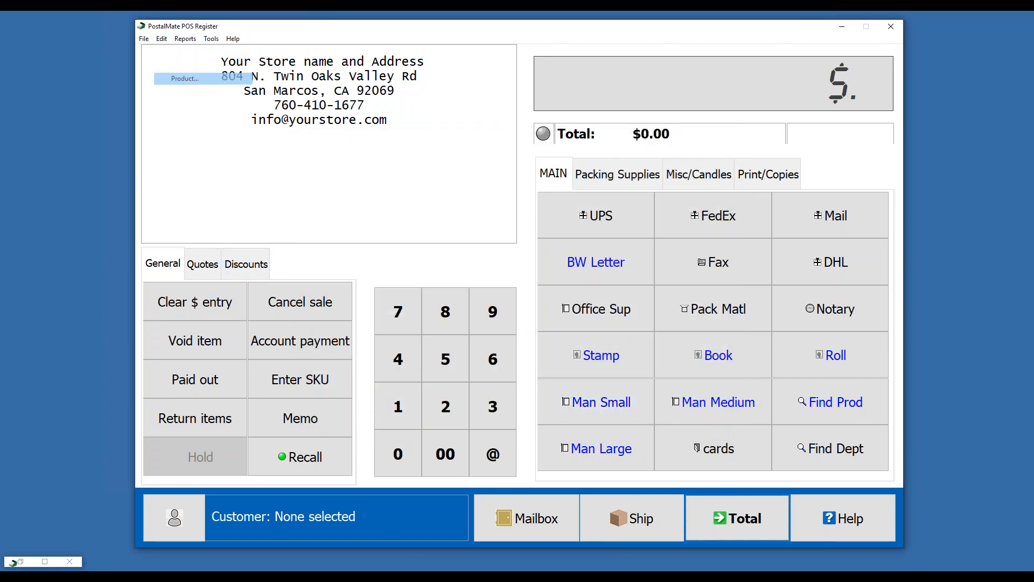
pyautogui.write('c')
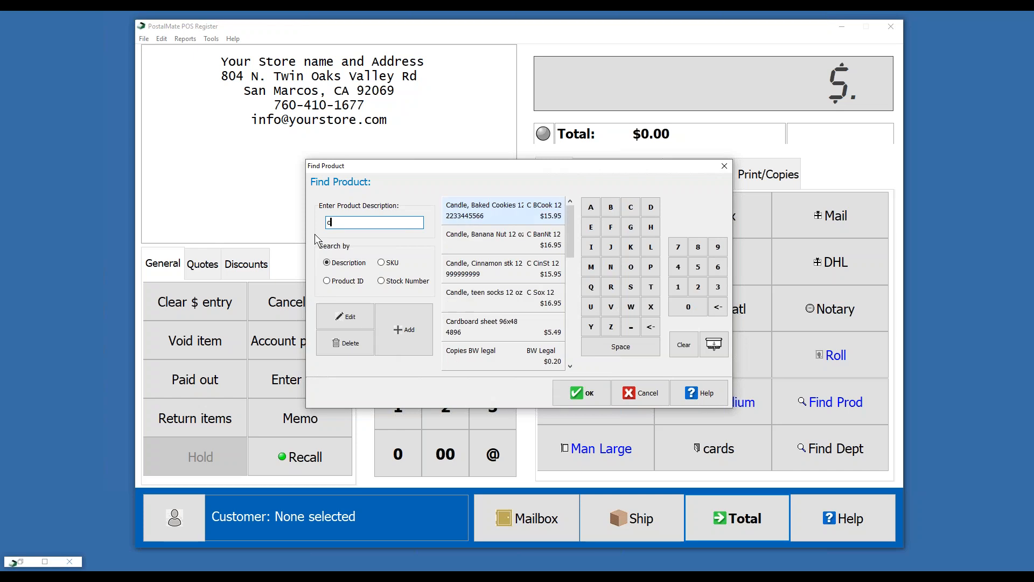
pyautogui.write('opies')
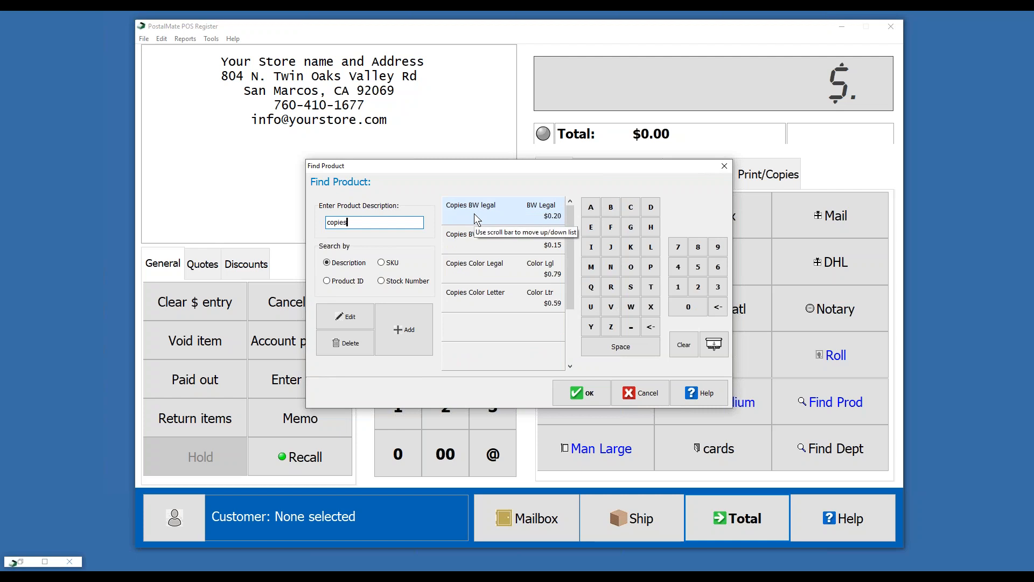
pyautogui.click(347, 320)
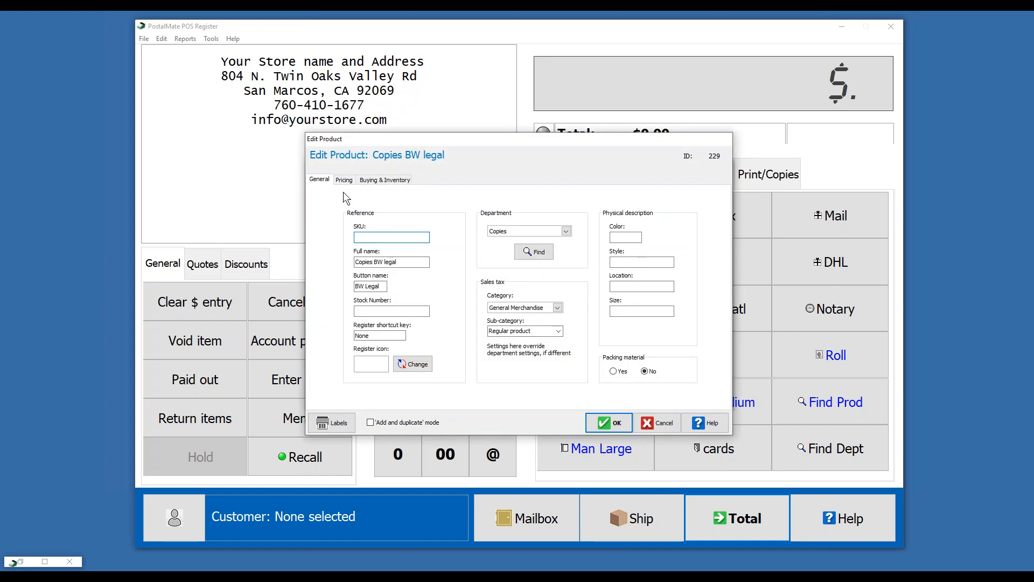
pyautogui.click(375, 182)
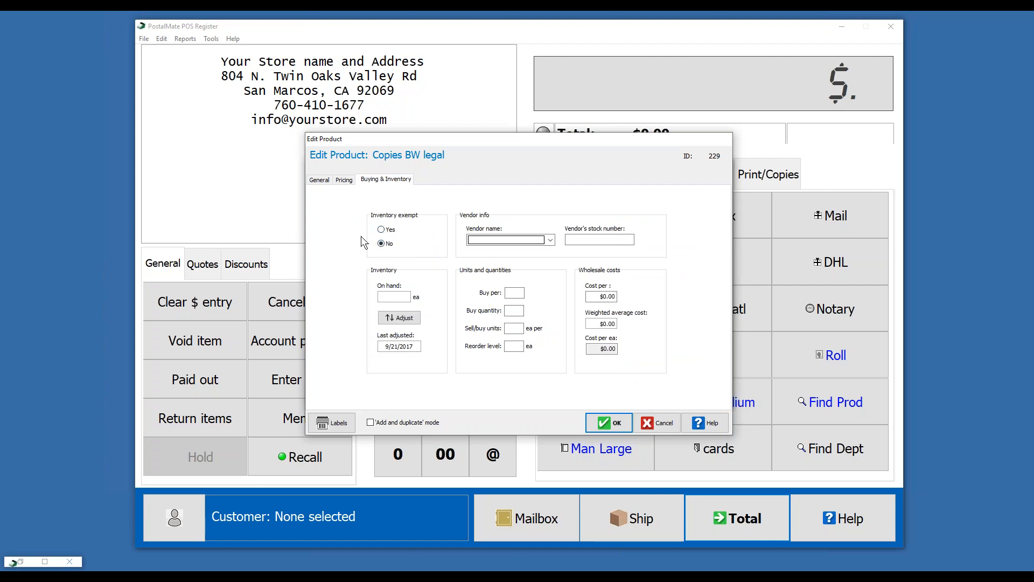
# Step: Try to adjust the on-hand inventory of Copies BW legal as a non-exempt product, entering ea as its buying unit
pyautogui.click(381, 230)
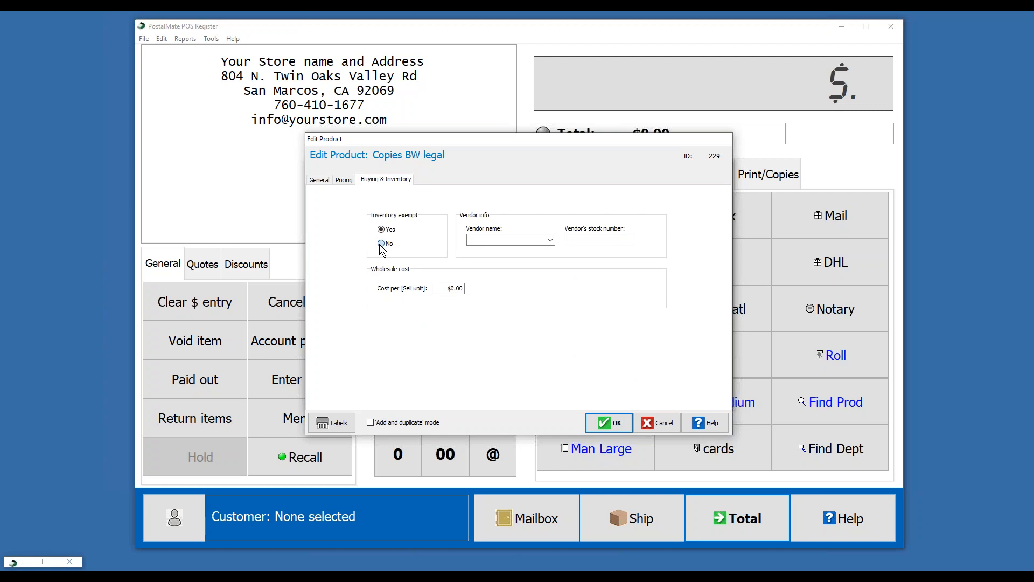
pyautogui.click(381, 244)
pyautogui.click(391, 317)
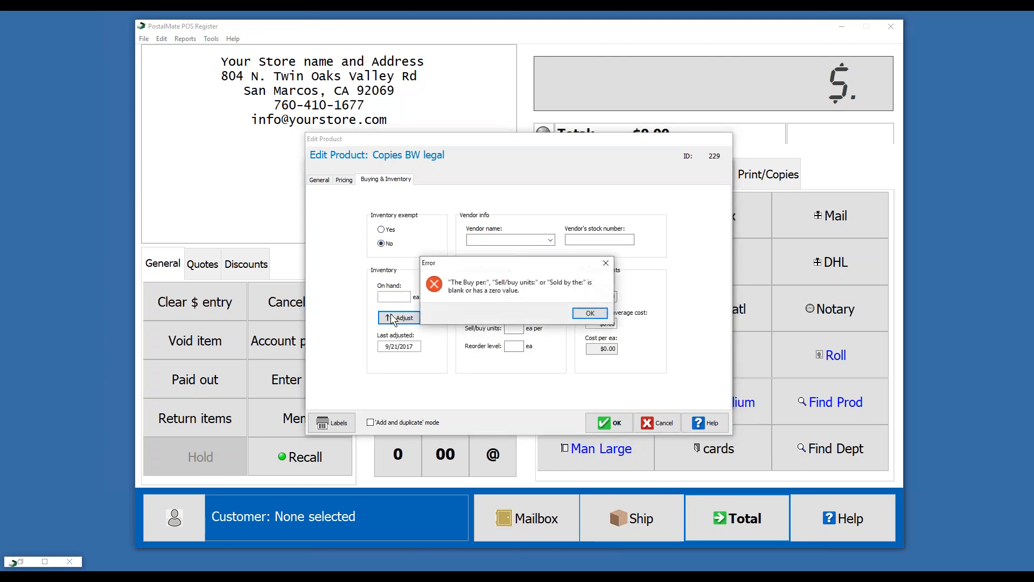
pyautogui.click(590, 315)
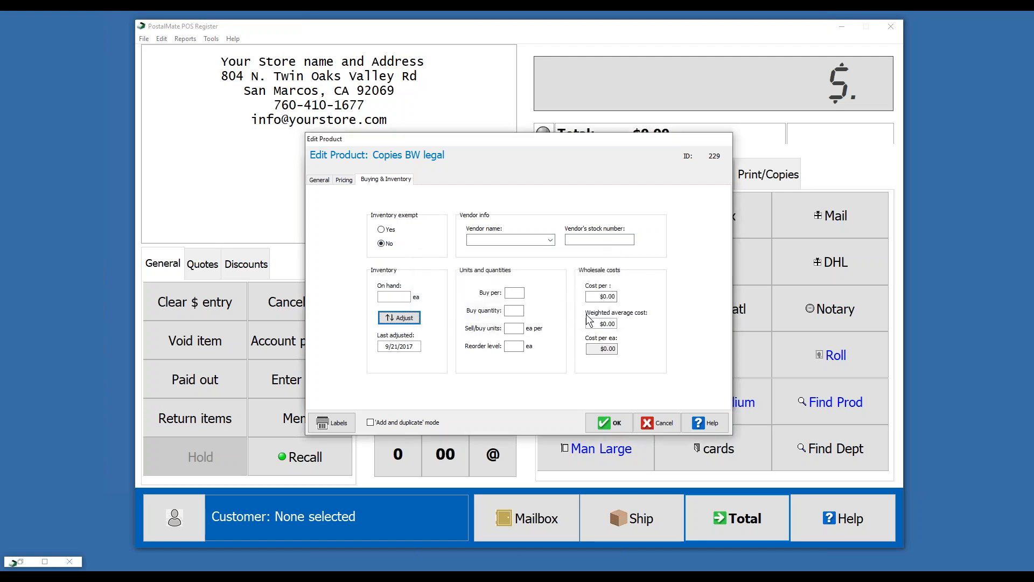
pyautogui.click(385, 318)
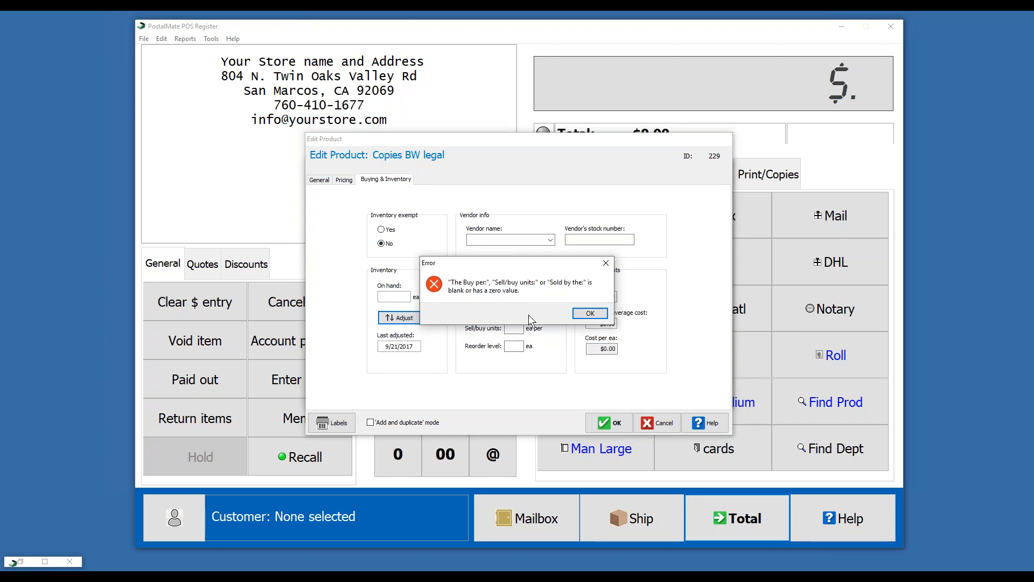
pyautogui.click(595, 315)
pyautogui.click(516, 293)
pyautogui.write('ea')
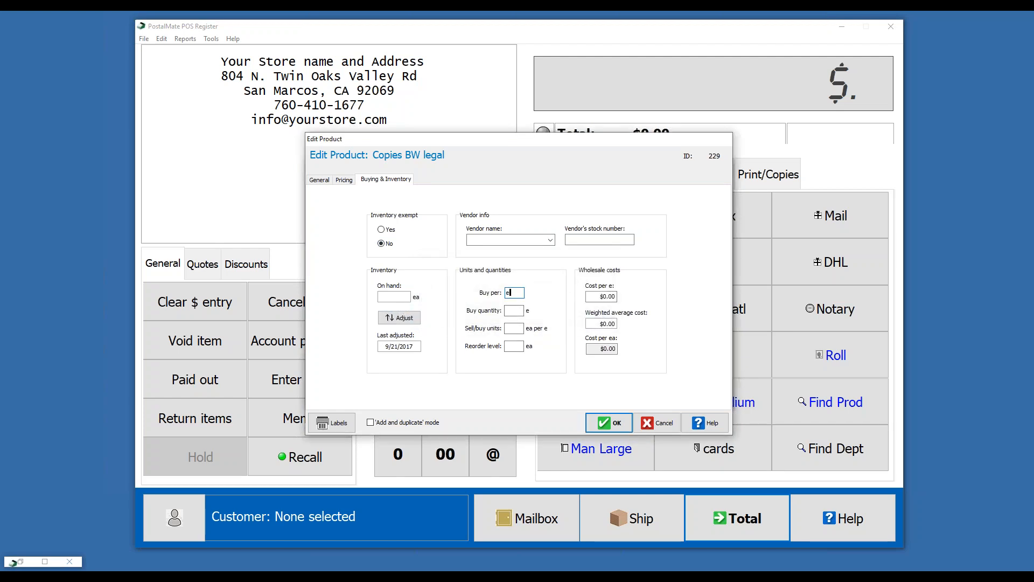
# Step: Mark Copies BW legal as inventory exempt, select its cost per sell unit, and cancel the edit and the product search
pyautogui.click(382, 230)
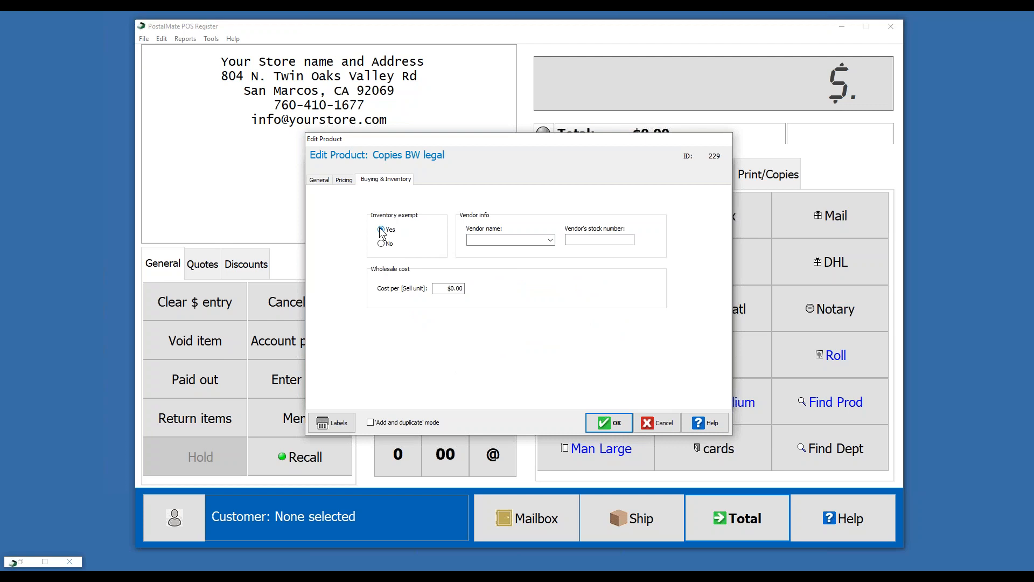
pyautogui.click(456, 288)
pyautogui.click(664, 422)
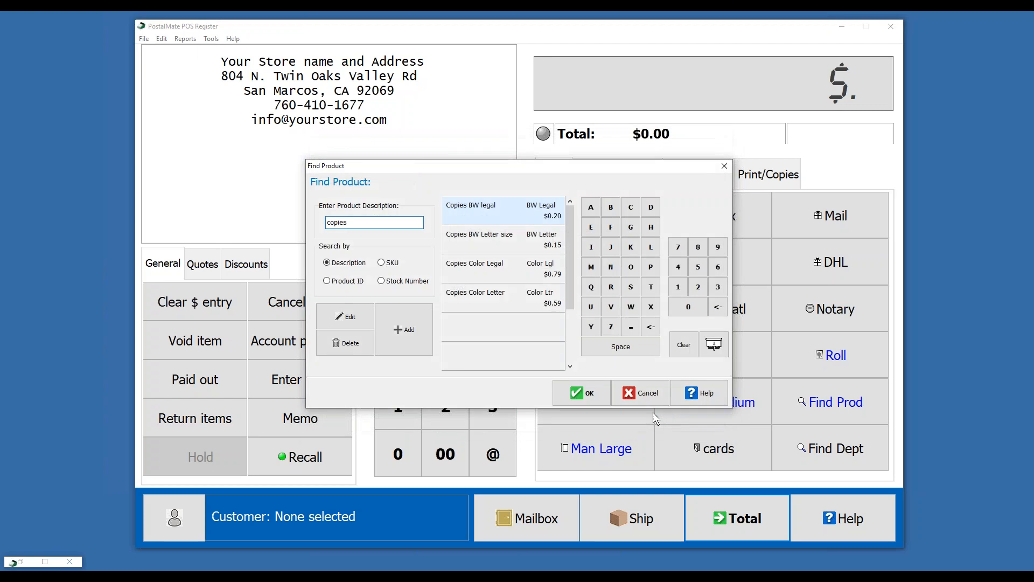
pyautogui.click(639, 394)
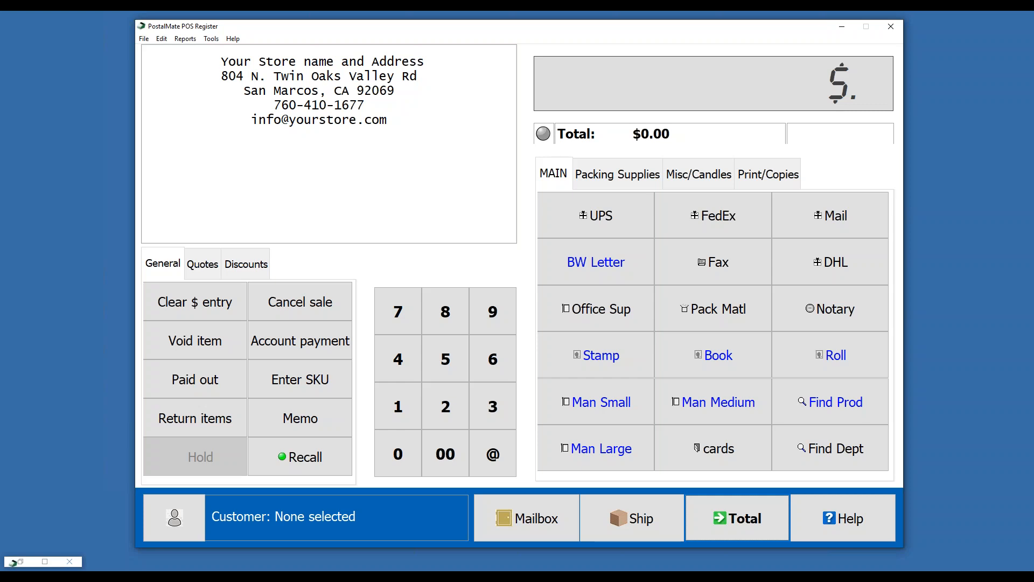
# Step: Ring up the 24x24x24 box by entering SKU 242424, and cancel the entire sale
pyautogui.click(328, 372)
pyautogui.write('242424')
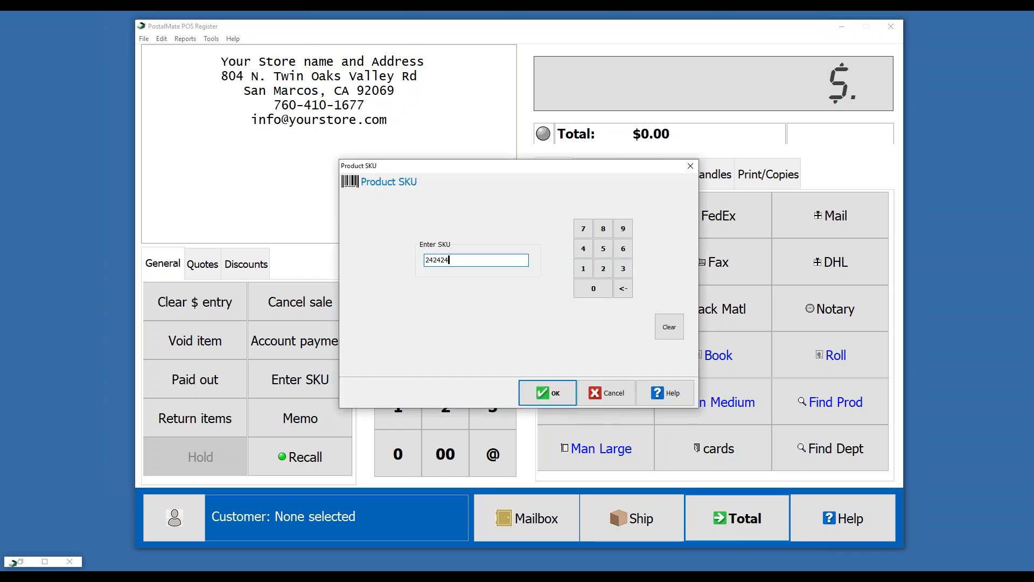
pyautogui.press('Return')
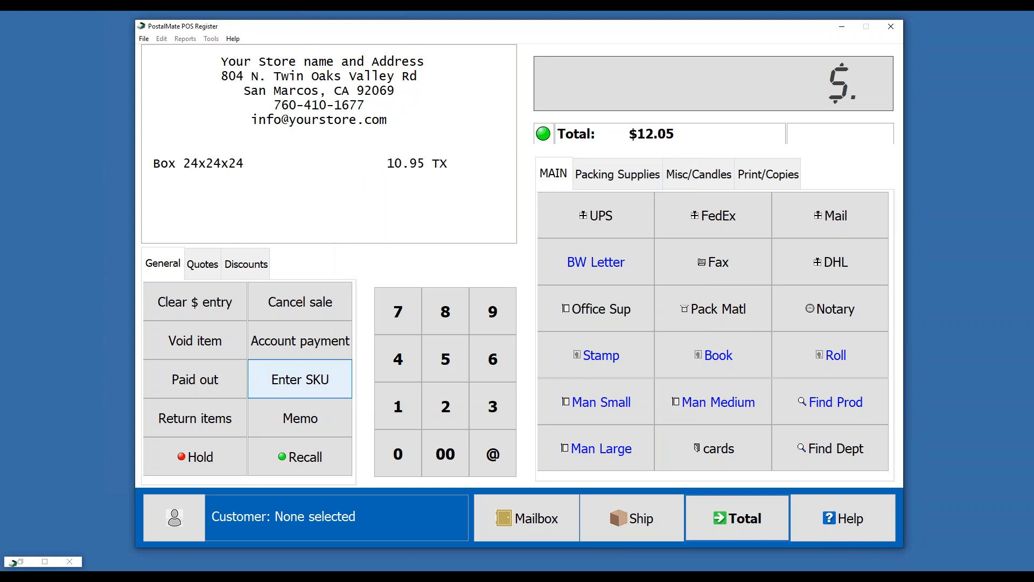
pyautogui.click(303, 302)
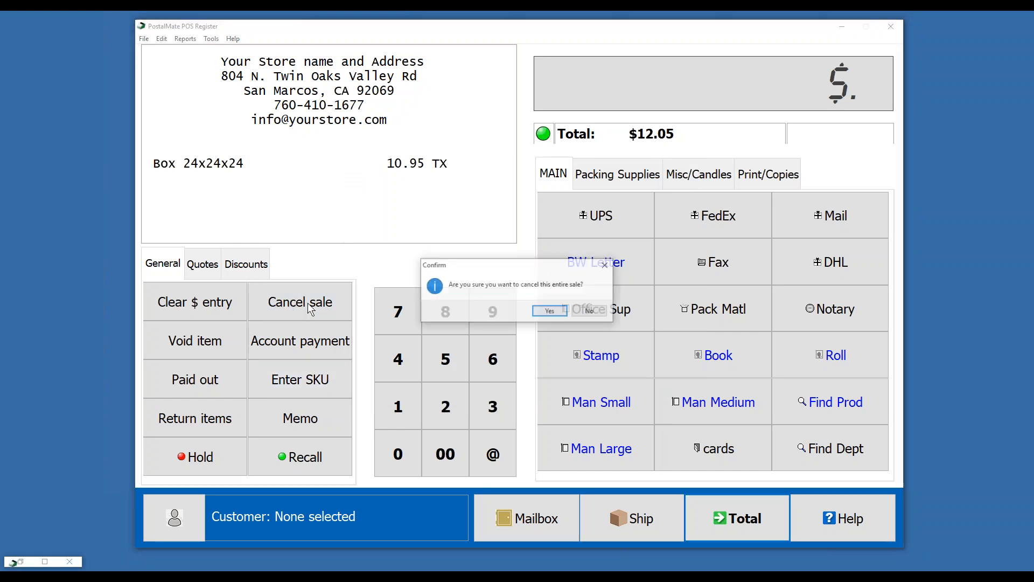
pyautogui.click(550, 312)
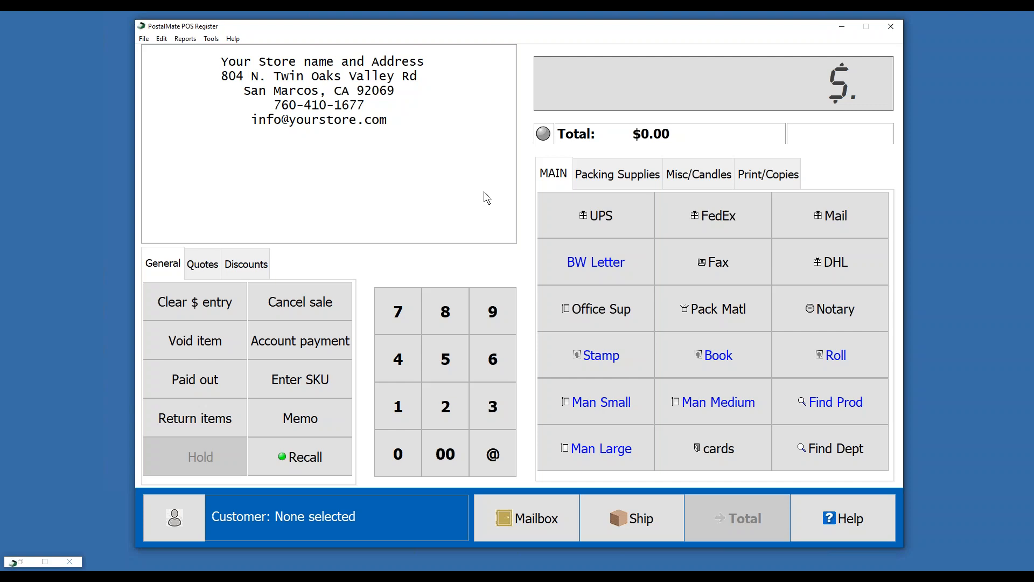
# Step: Ring up the 30.5x18.5x18.5 box by entering SKU 300001
pyautogui.click(289, 379)
pyautogui.write('300001')
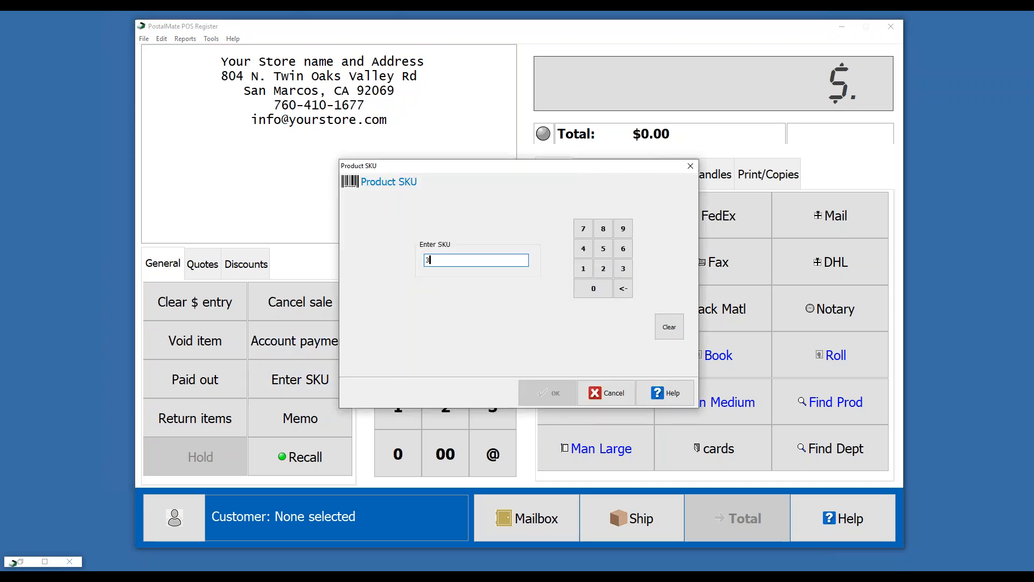
pyautogui.press('Return')
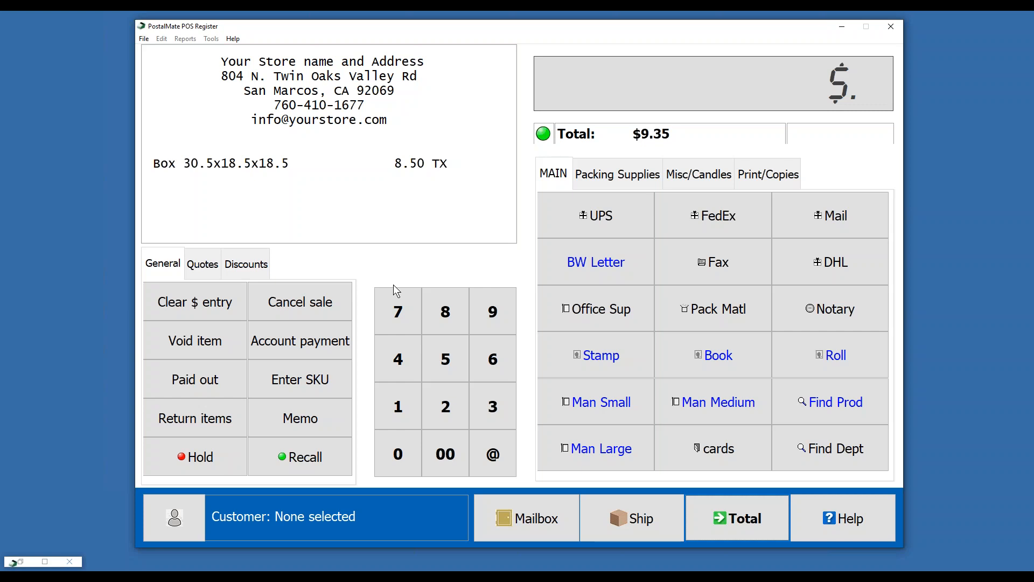
# Step: Cancel the entire sale of the 30.5x18.5x18.5 box
pyautogui.click(318, 306)
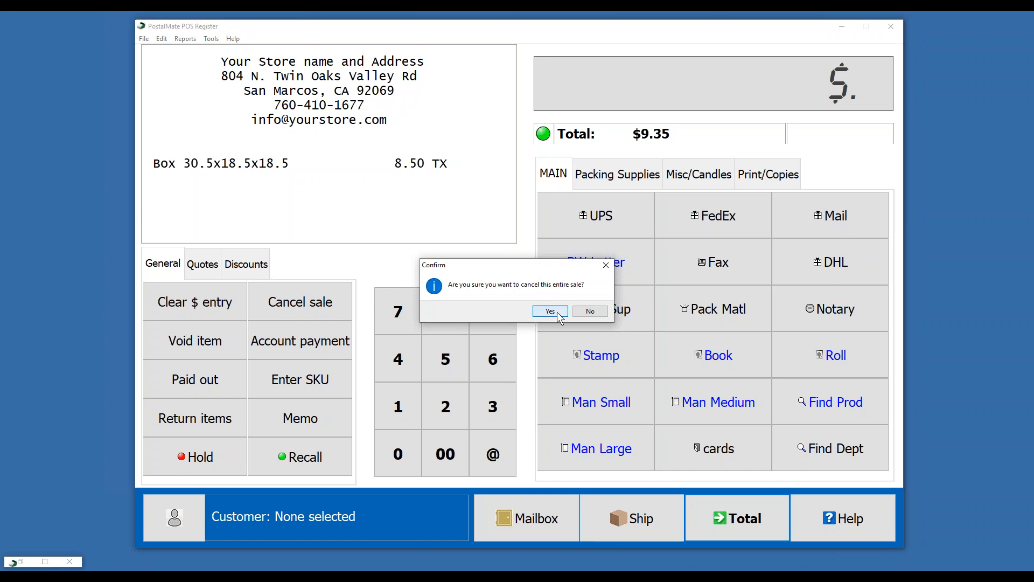
pyautogui.click(550, 312)
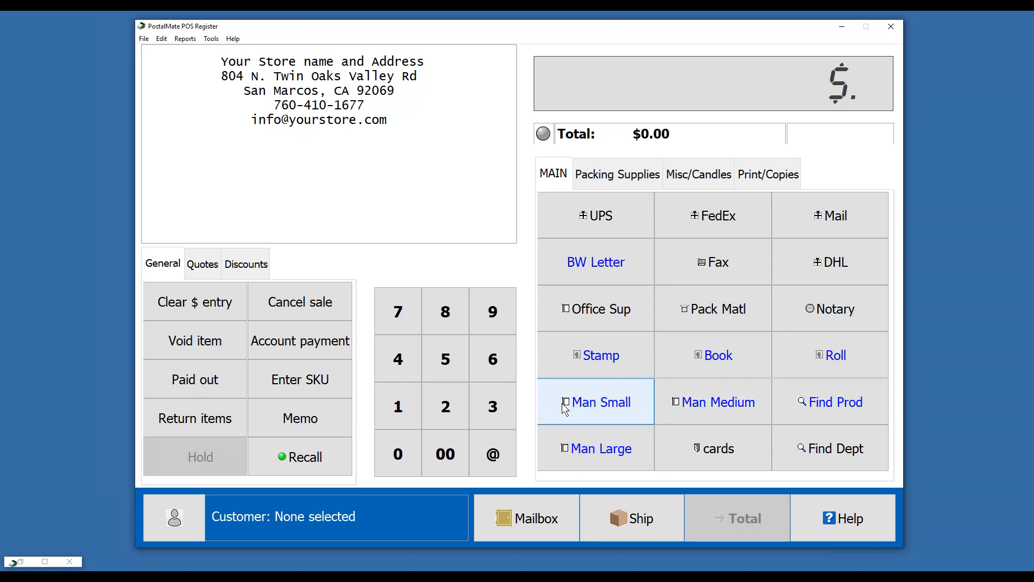
# Step: Ring up a book of Forever stamps, bring up its payment options, and cancel both the payment and the entire sale
pyautogui.click(706, 369)
pyautogui.click(714, 509)
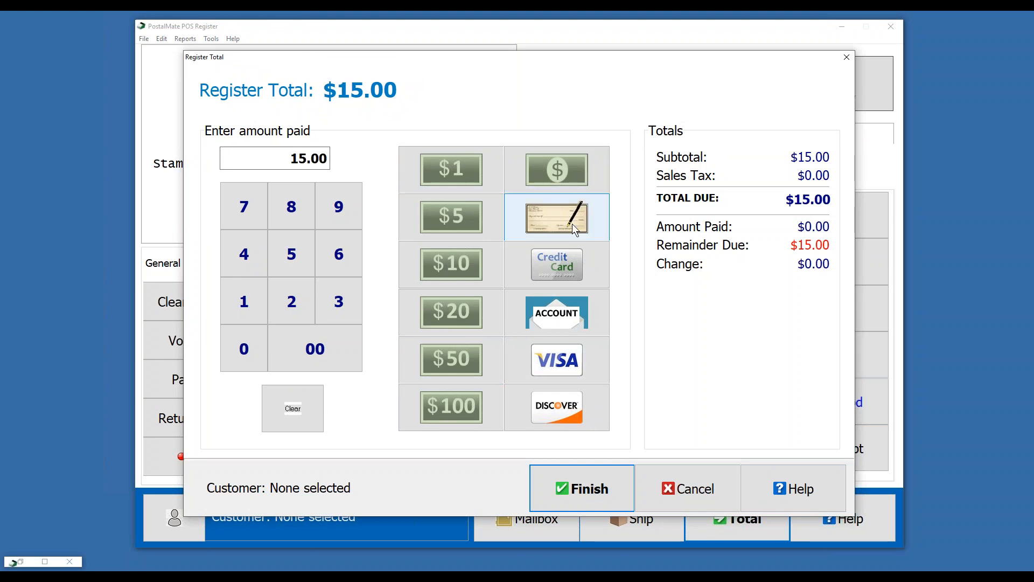
pyautogui.click(696, 487)
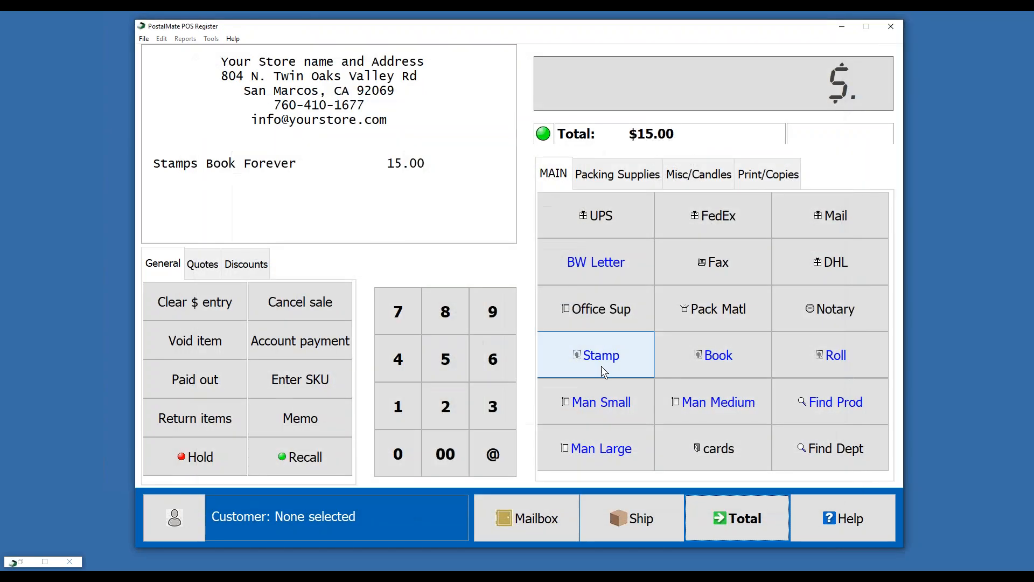
pyautogui.click(300, 302)
pyautogui.click(550, 312)
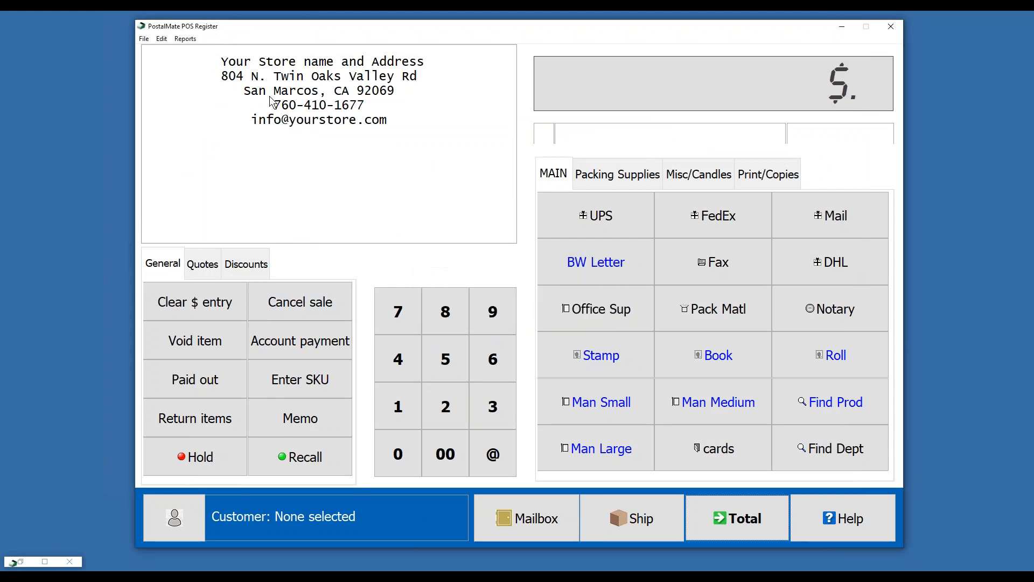
# Step: Open the register settings and show the tender type button assignments
pyautogui.click(211, 40)
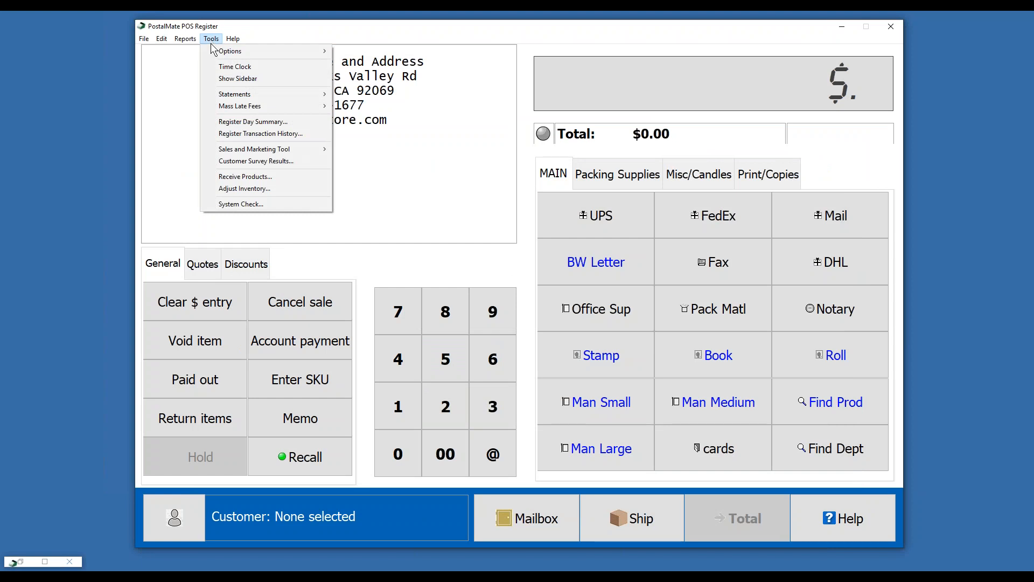
pyautogui.moveTo(214, 50)
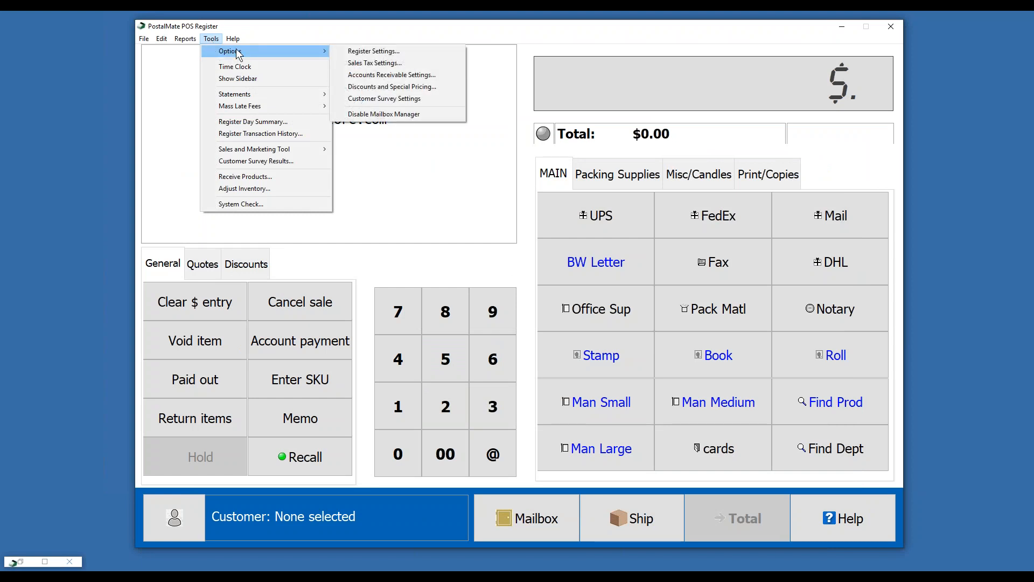
pyautogui.click(372, 51)
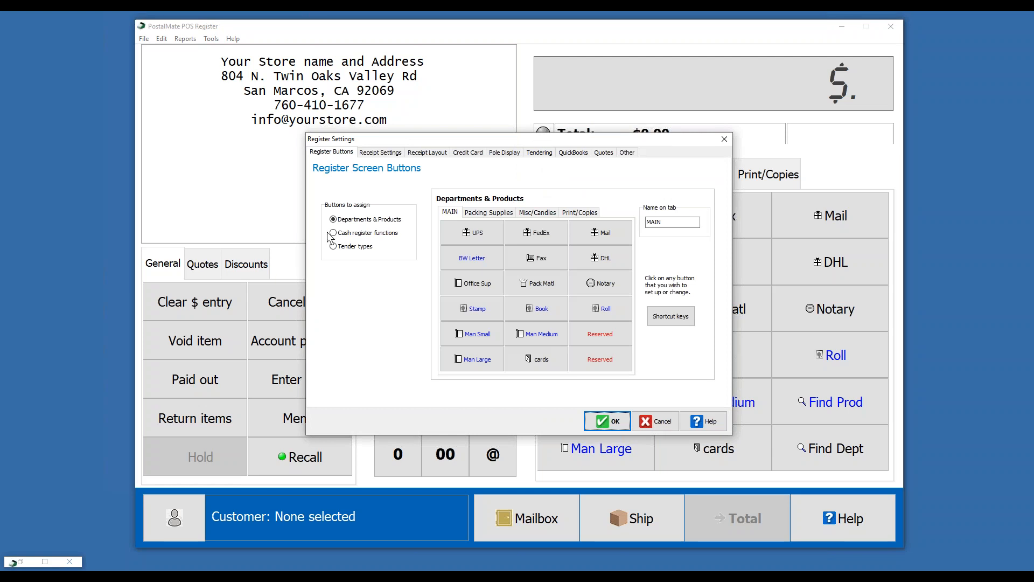
pyautogui.click(334, 246)
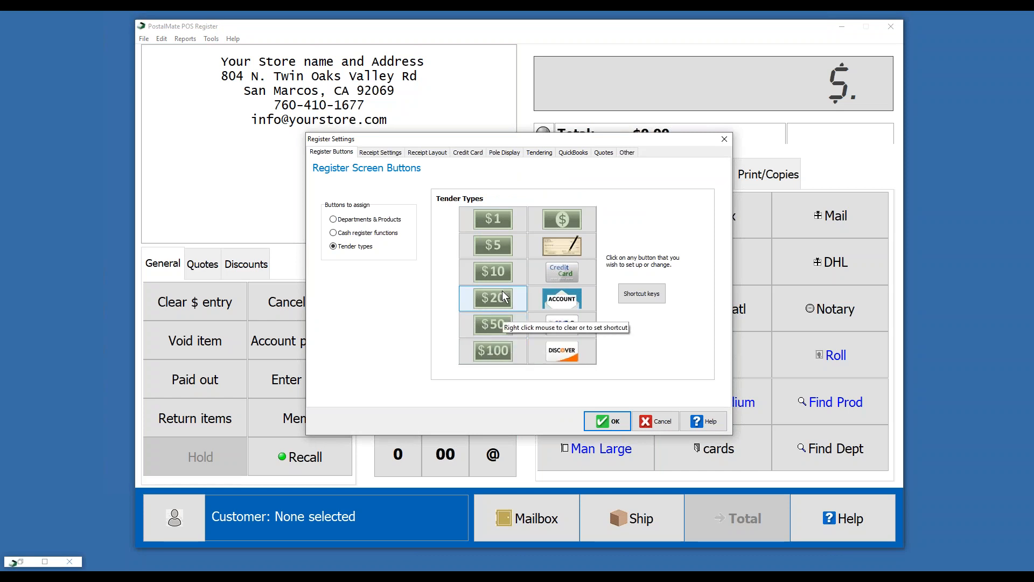
# Step: Assign the $50 Bill tender type to the $100 tender button
pyautogui.click(482, 355)
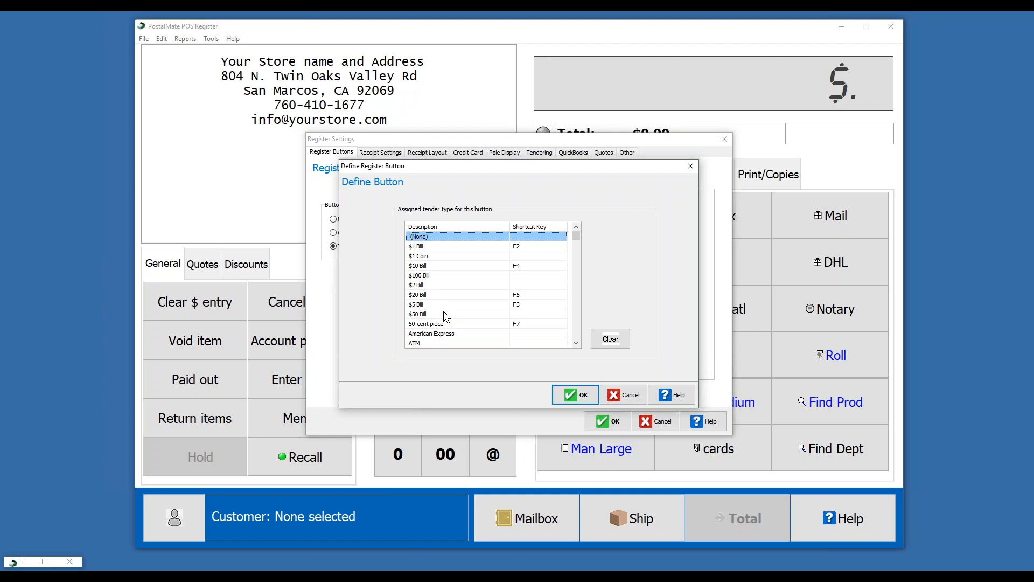
pyautogui.click(444, 313)
pyautogui.click(576, 395)
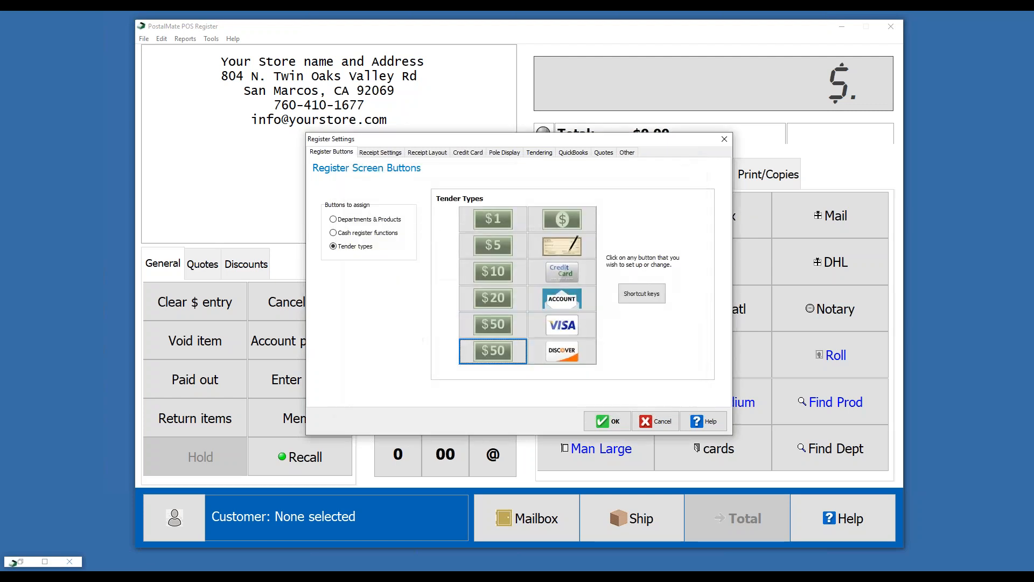
# Step: Assign the $100 Bill tender type to the tender button below the first $50 button, and save the register settings
pyautogui.click(496, 354)
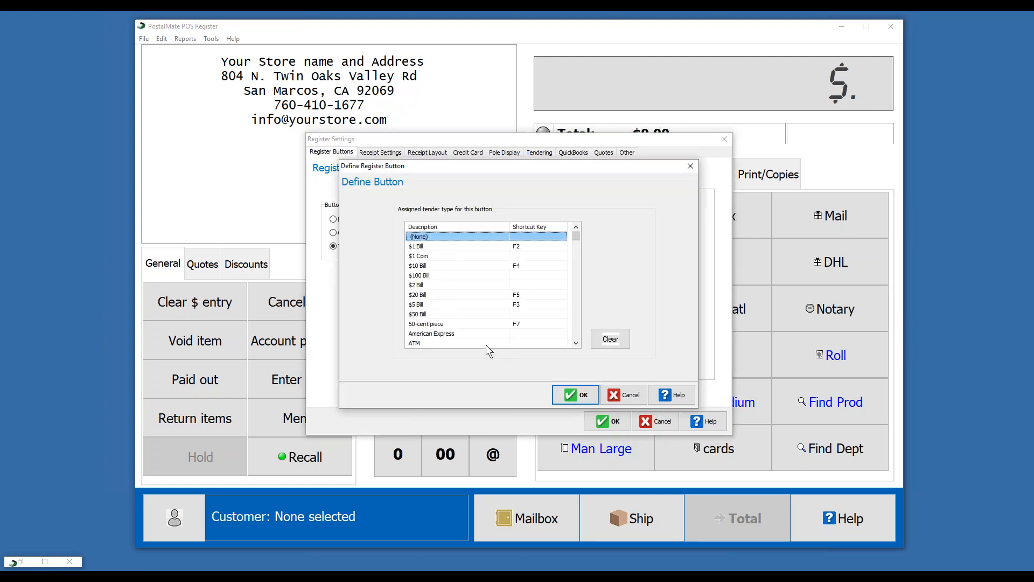
pyautogui.click(440, 276)
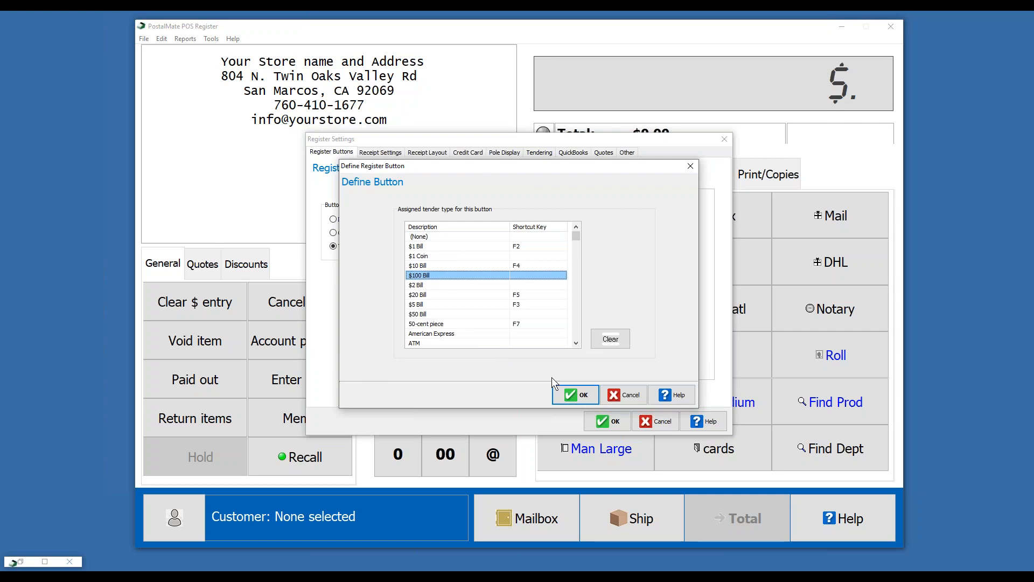
pyautogui.click(575, 394)
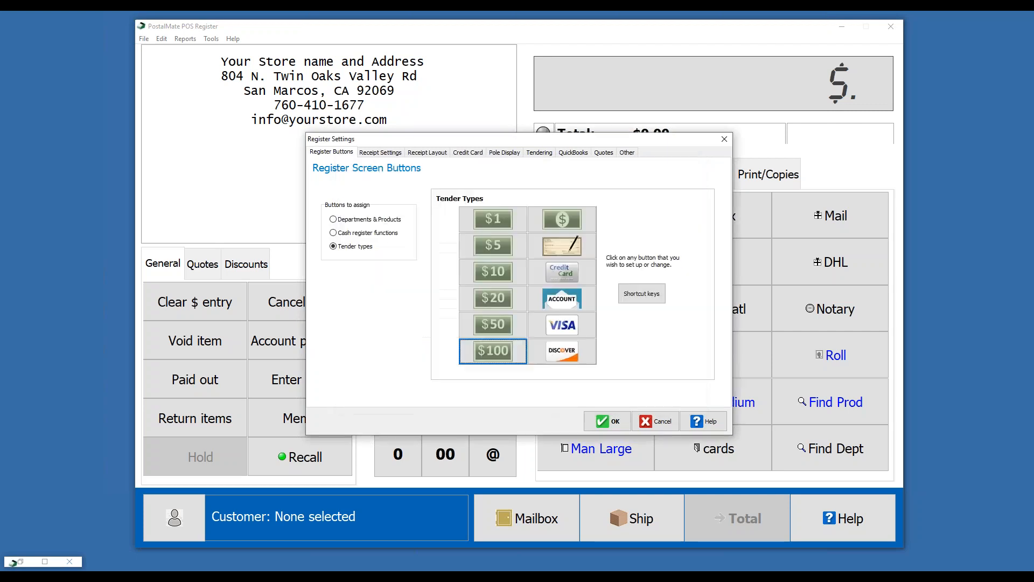
pyautogui.click(607, 421)
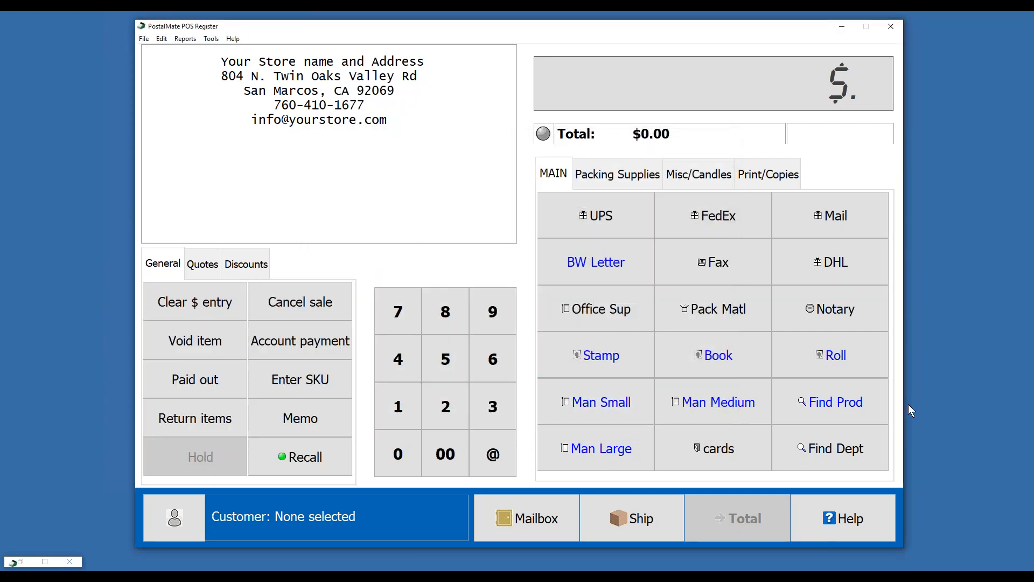